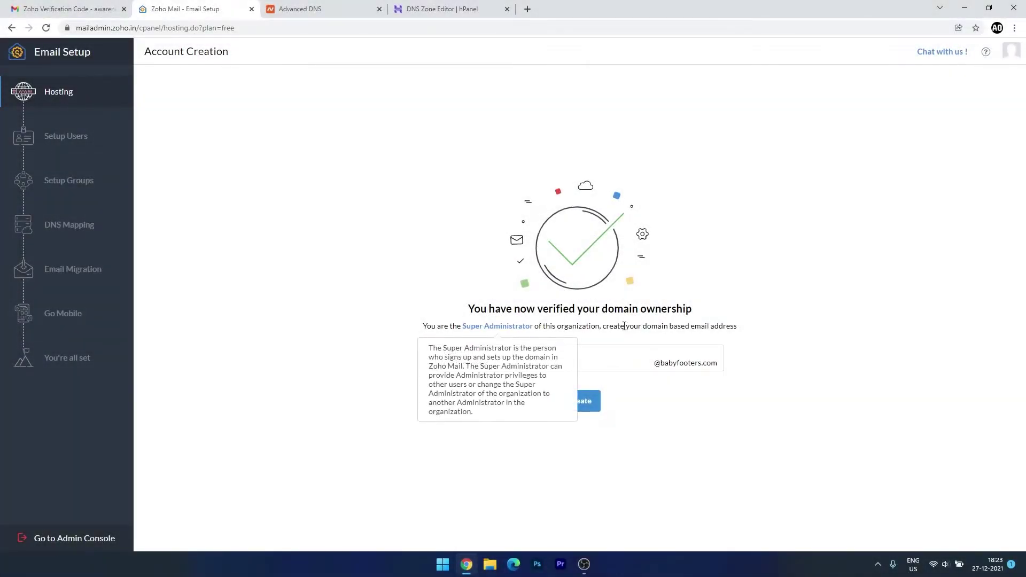
left_click_drag(489, 363, 433, 366)
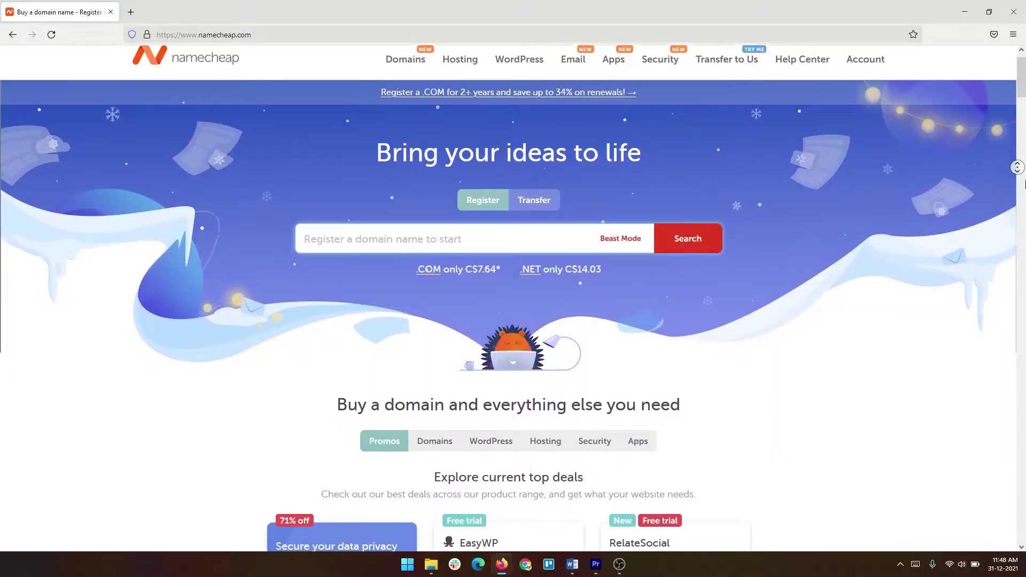
Autoscroll past the Namecheap homepage toward a fresh new tab.
middle_click(1017, 167)
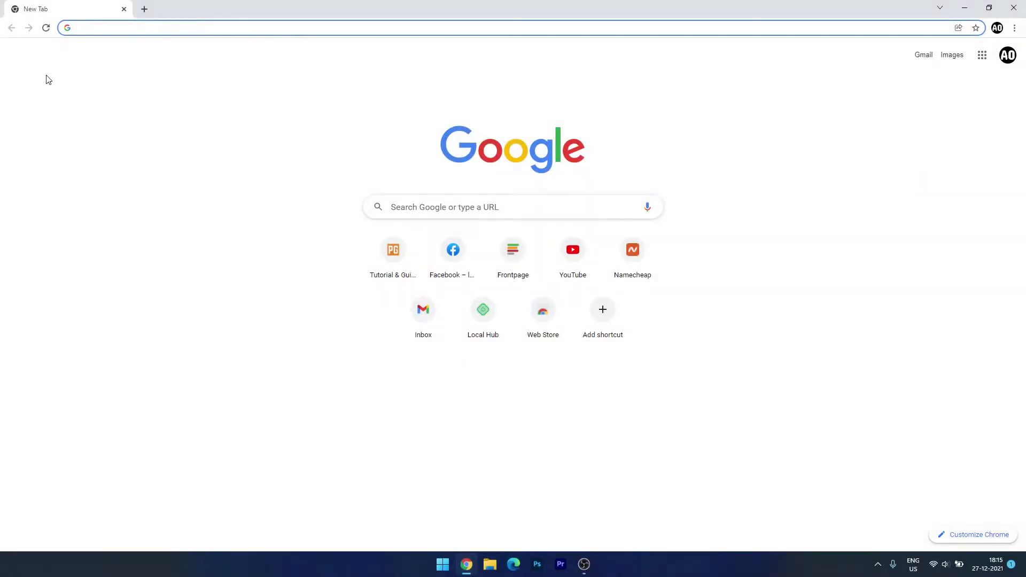
Search Google for 'zoho mail', go to zoho.com/mail and pick the Forever Free Plan sign-up.
type("zoho mail")
key("Return")
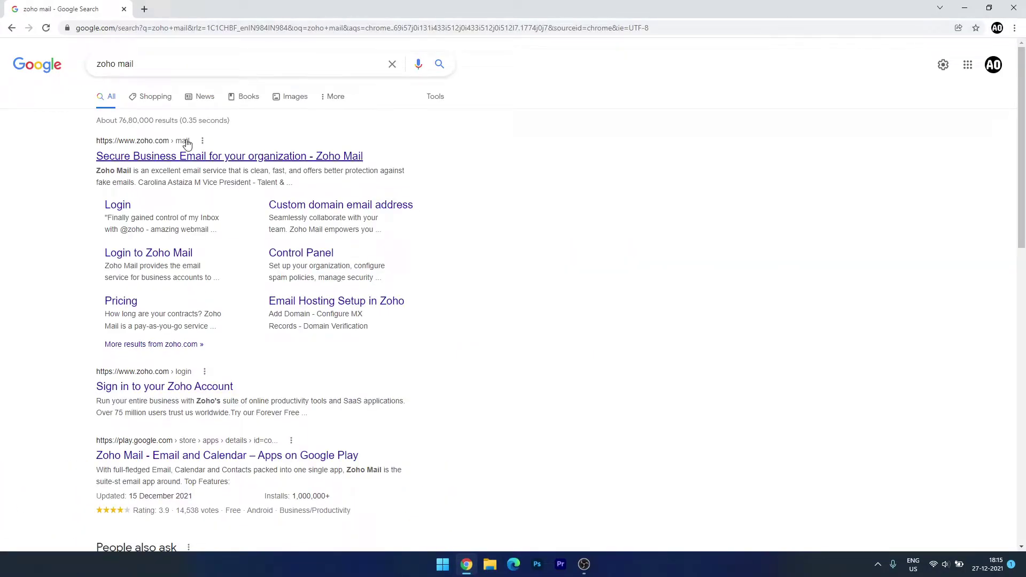
left_click(224, 162)
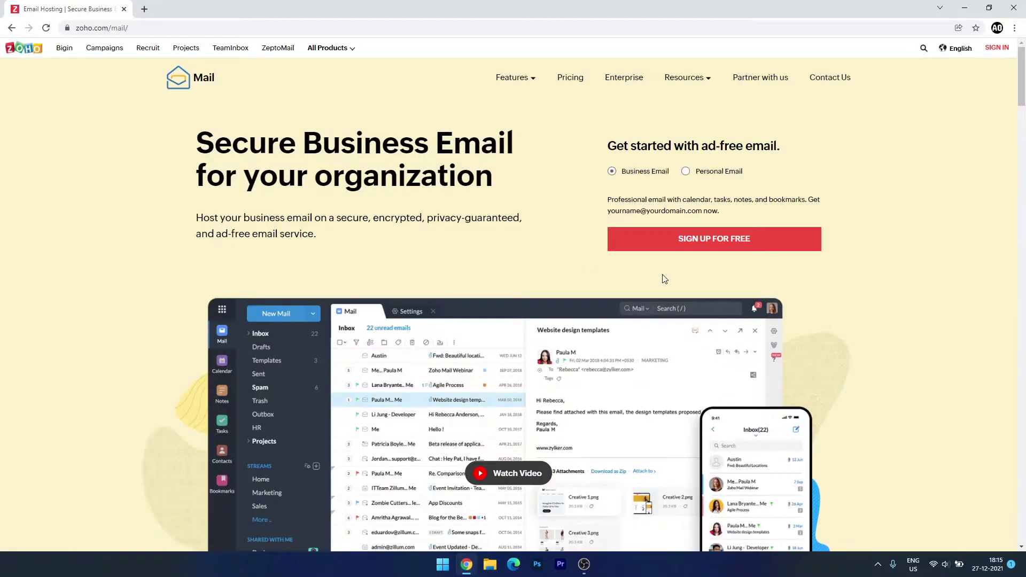
left_click(714, 242)
scroll(524, 356, "down", 4)
scroll(524, 356, "down", 9)
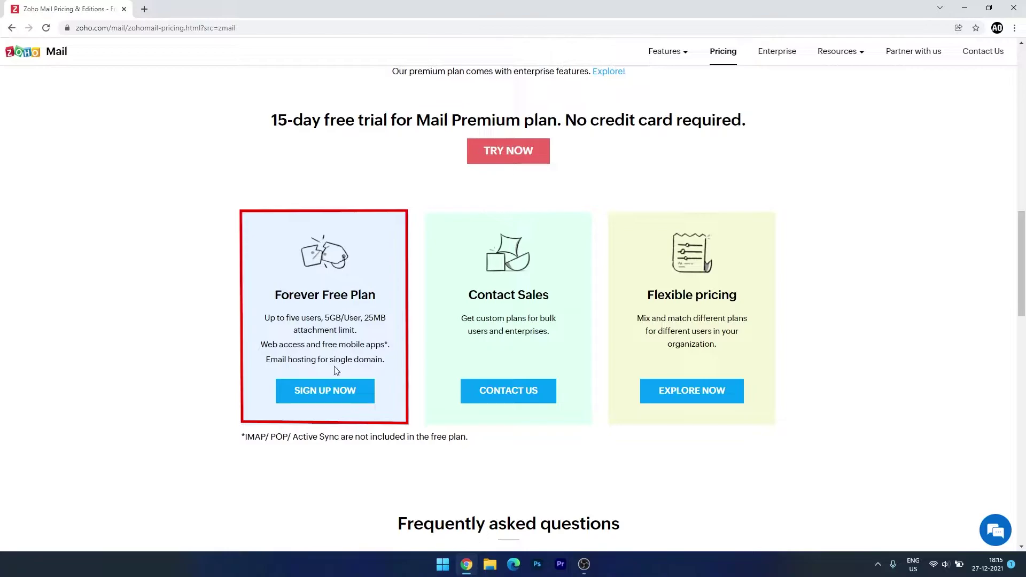
left_click(330, 394)
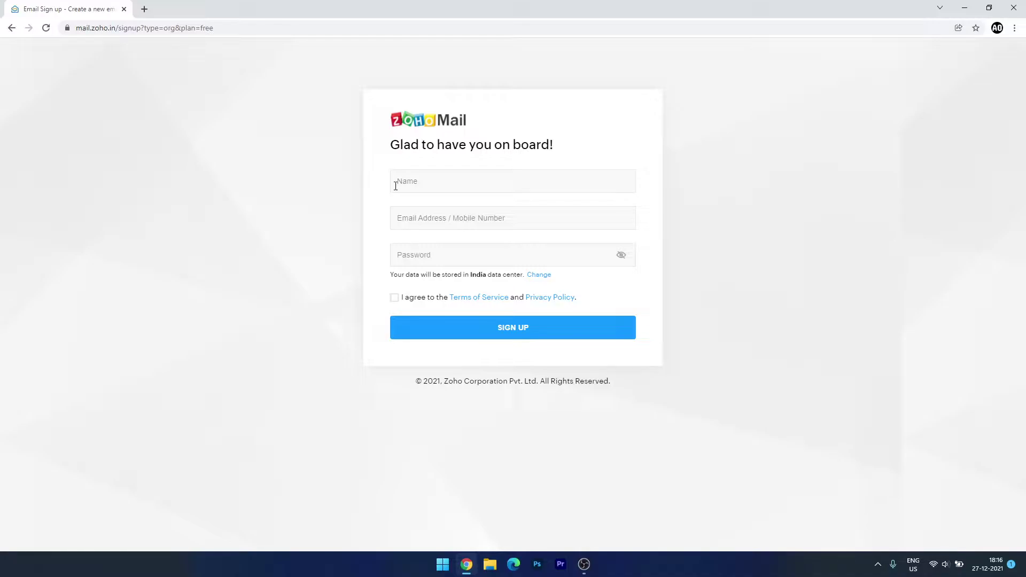
Enter the account holder's name, Gmail address and a password, accept the terms, and sign up.
left_click(396, 186)
type("Positive Gekek")
key("Tab")
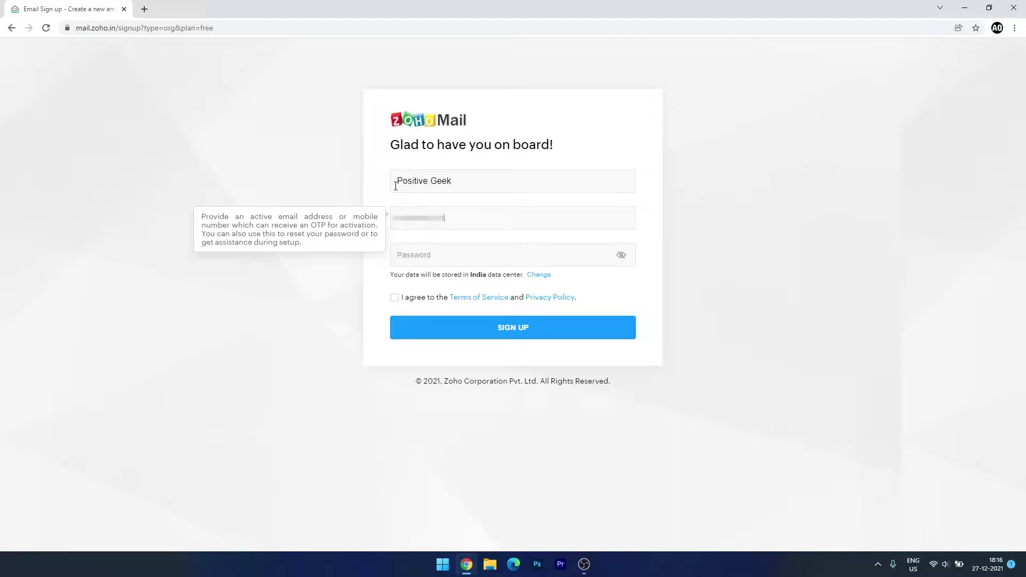
type("@gm")
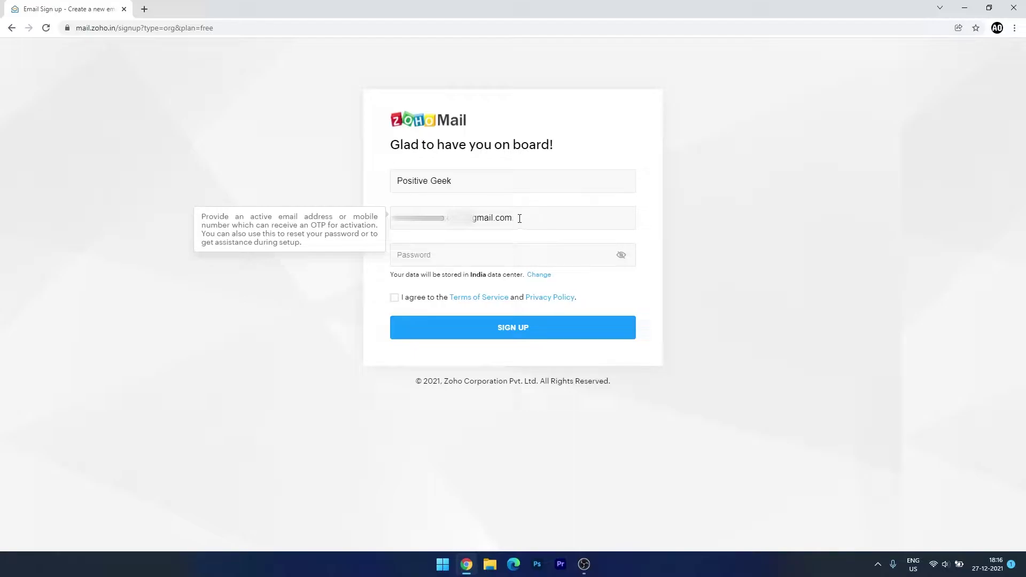
left_click(484, 253)
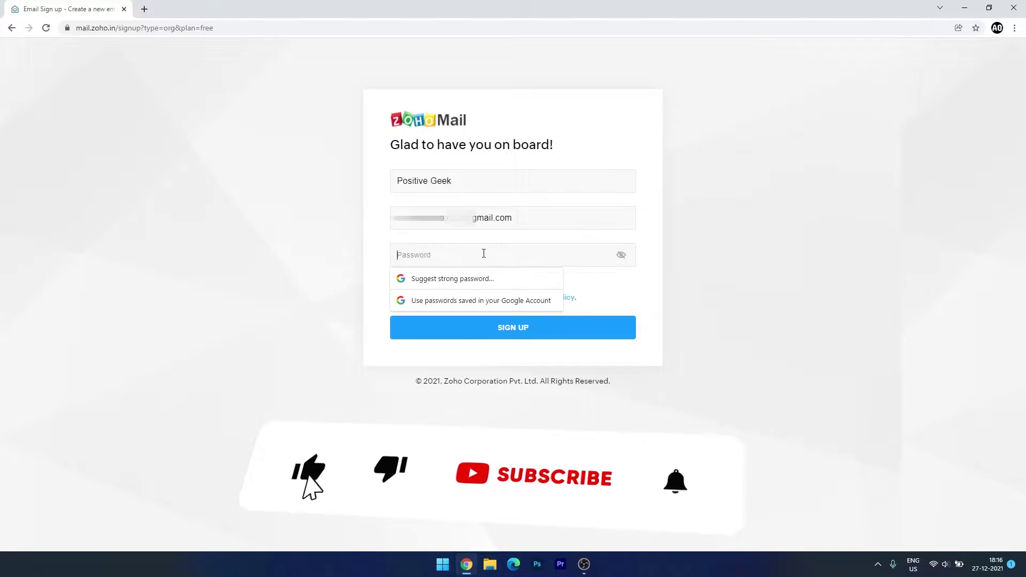
type("•••••••••••")
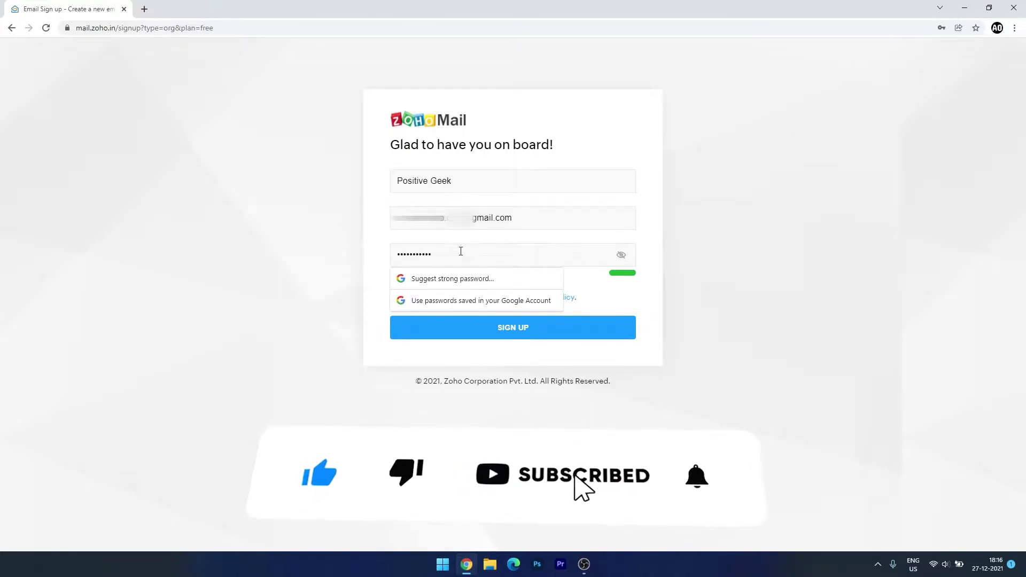
left_click(394, 298)
left_click(475, 331)
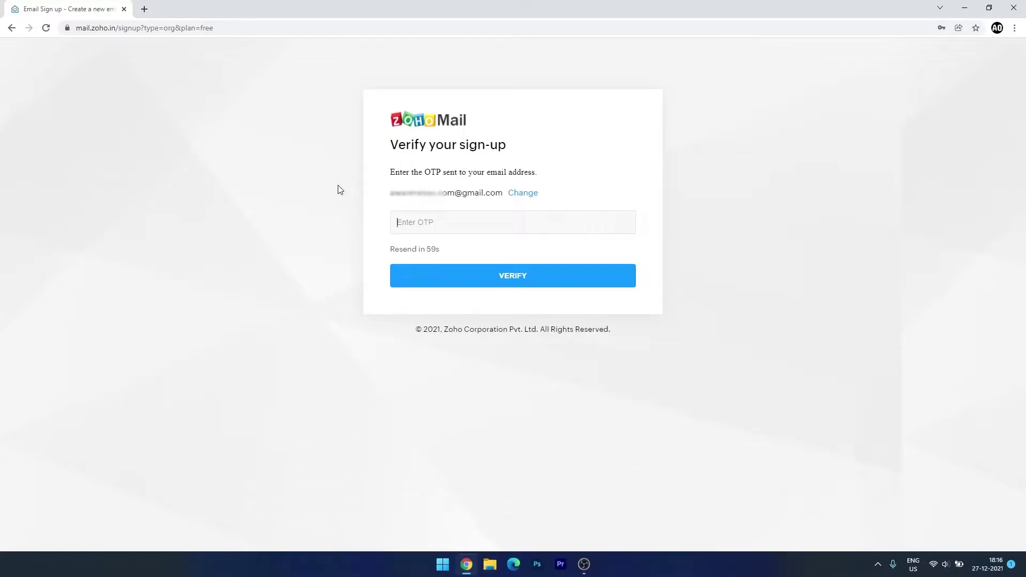
In a new Gmail tab, open the Zoho Verification Code email and copy the one-time code.
left_click(143, 5)
left_click(931, 61)
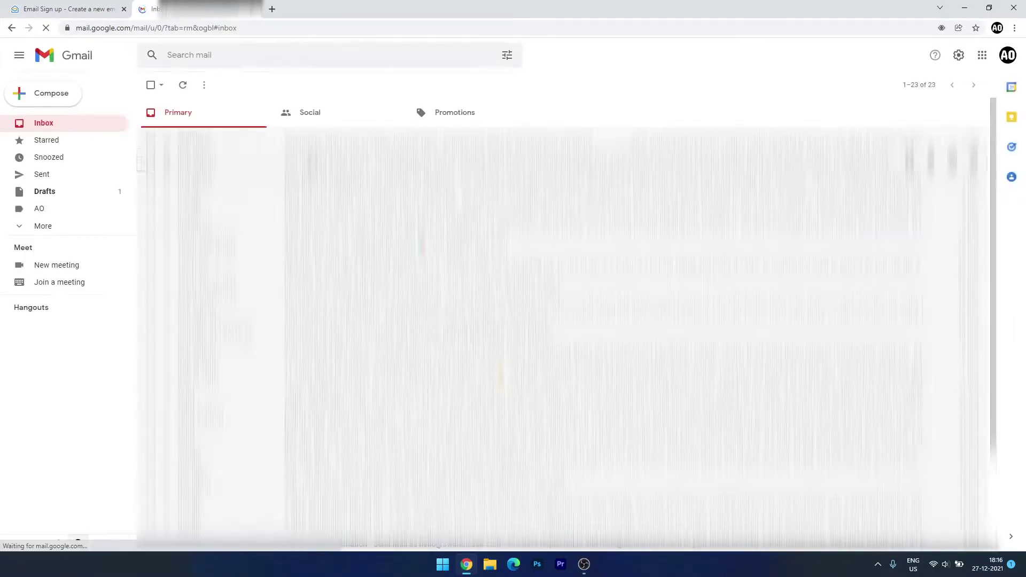
left_click(182, 86)
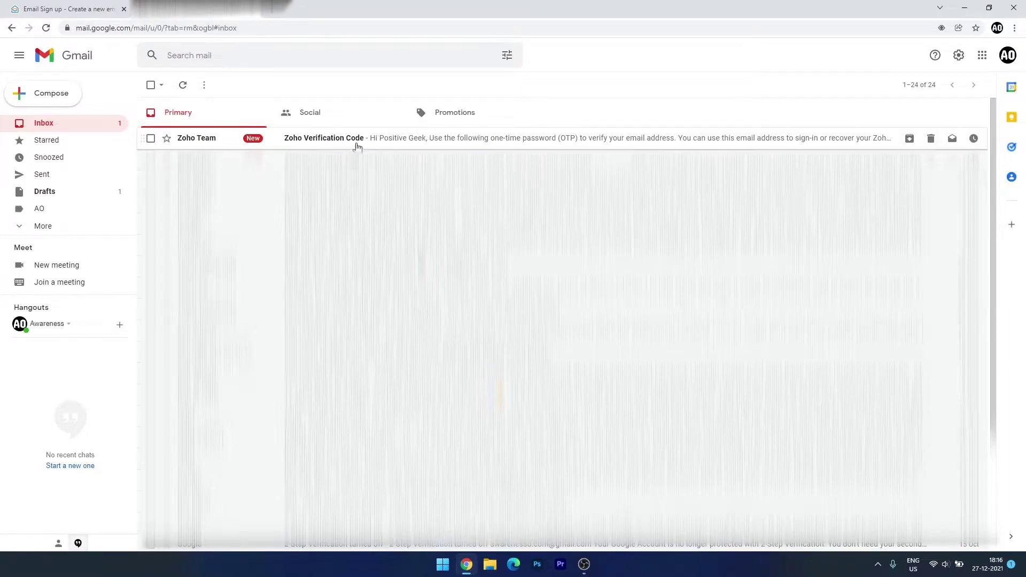
left_click(358, 143)
double_click(221, 282)
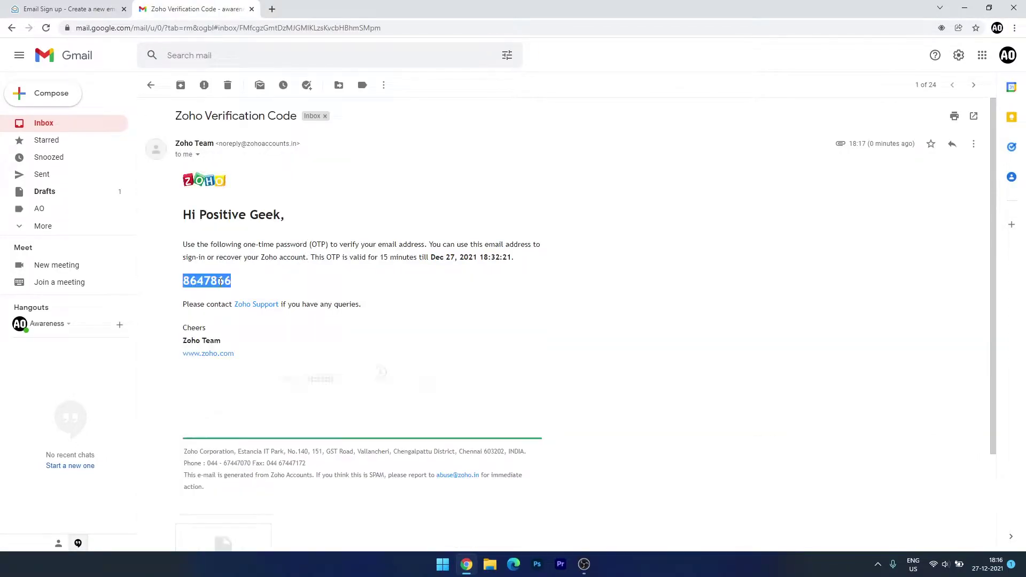
key("ctrl+c")
Paste the code into Enter OTP, verify it, and decline saving the password.
left_click(68, 8)
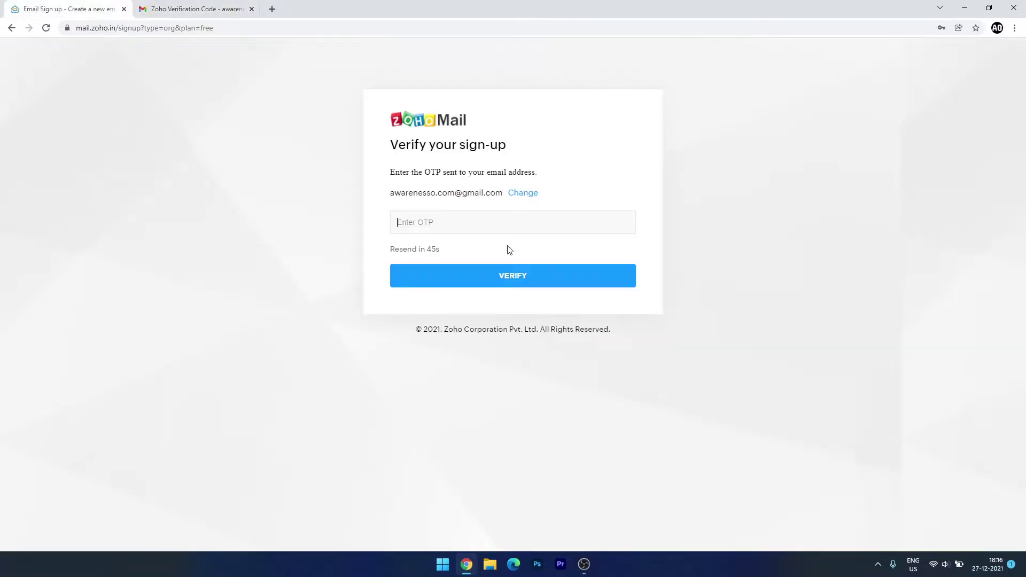
key("ctrl+v")
left_click(511, 276)
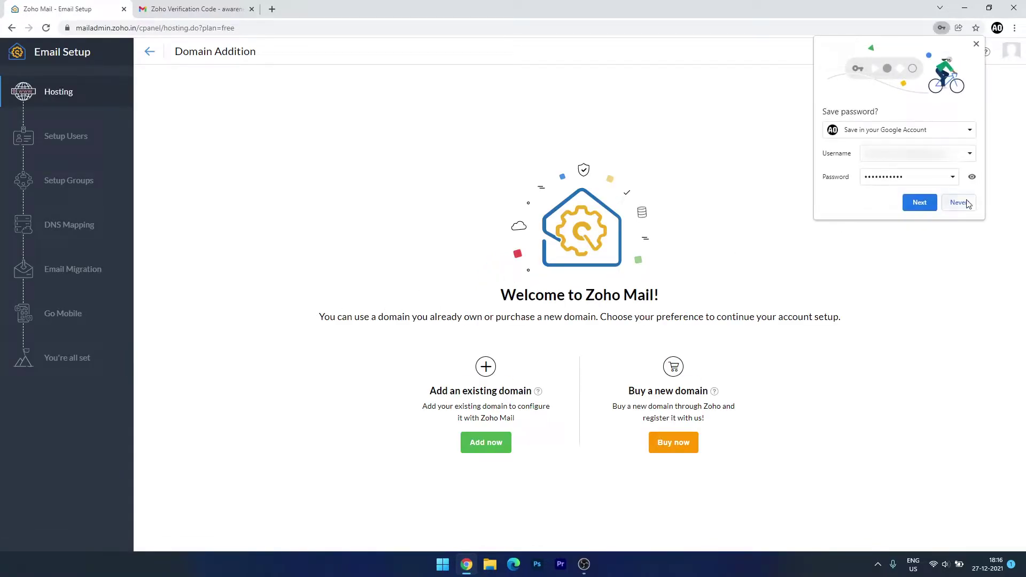
left_click(961, 203)
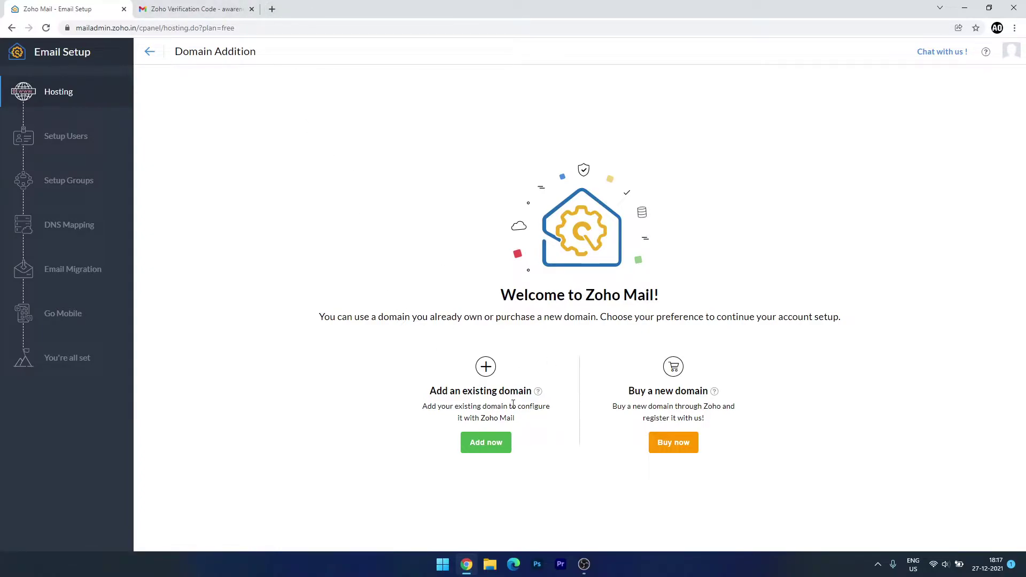
Load namecheap.com in a new browser tab.
left_click(272, 9)
type("name")
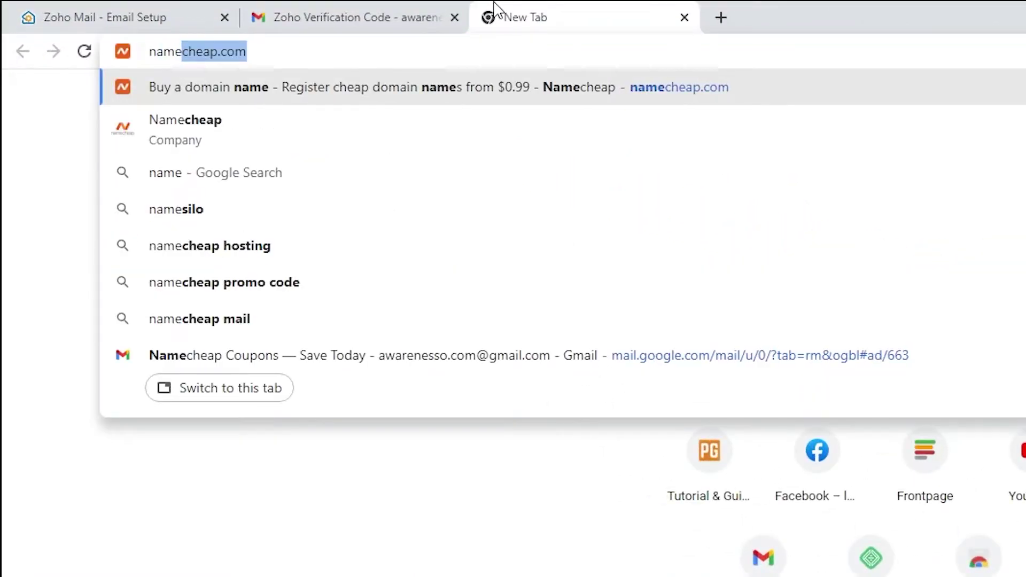
type("l")
key("BackSpace")
type("cheap.com")
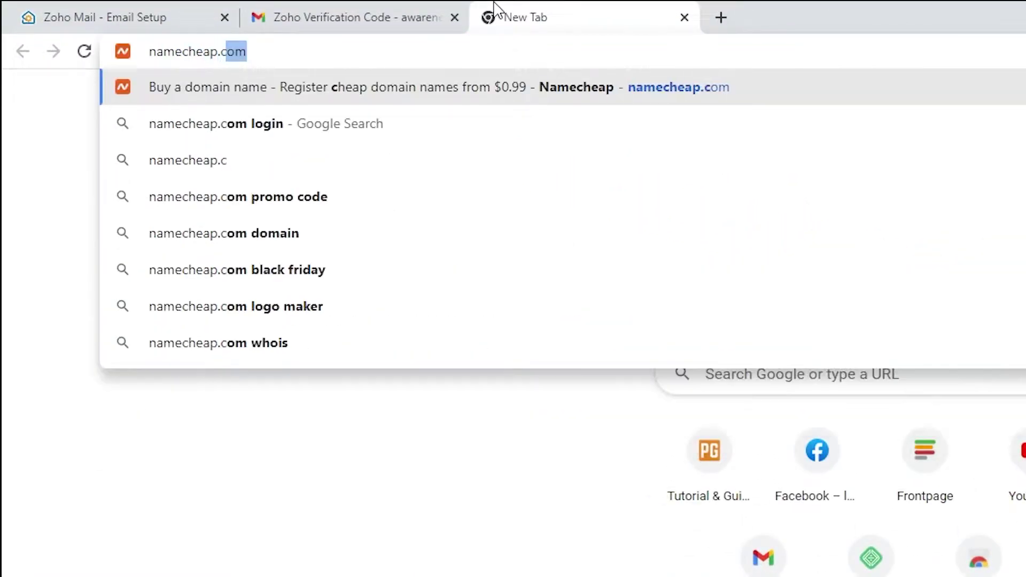
key("Return")
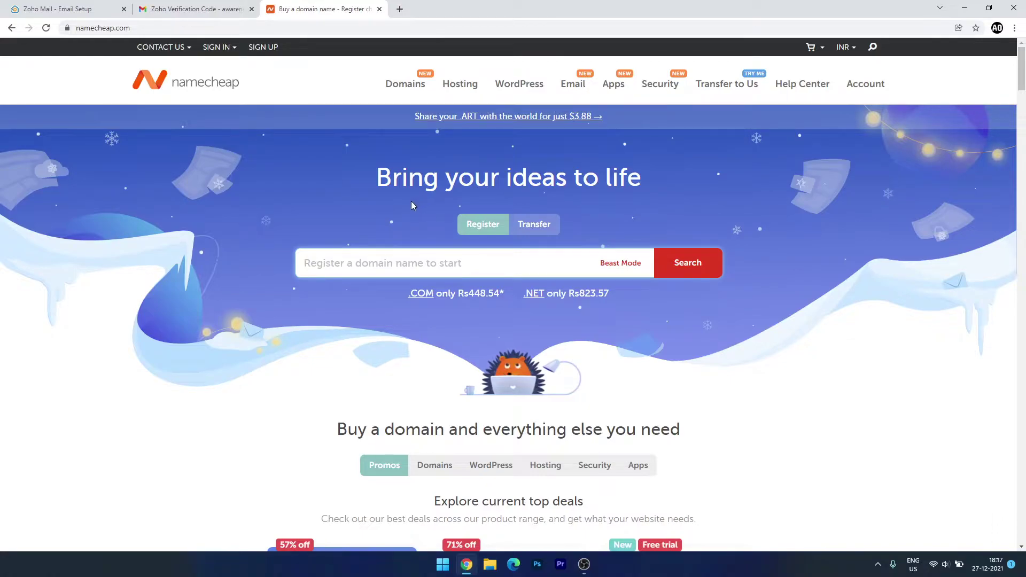
Sign in to Namecheap with the account username and password, declining to save it.
mouse_move(214, 49)
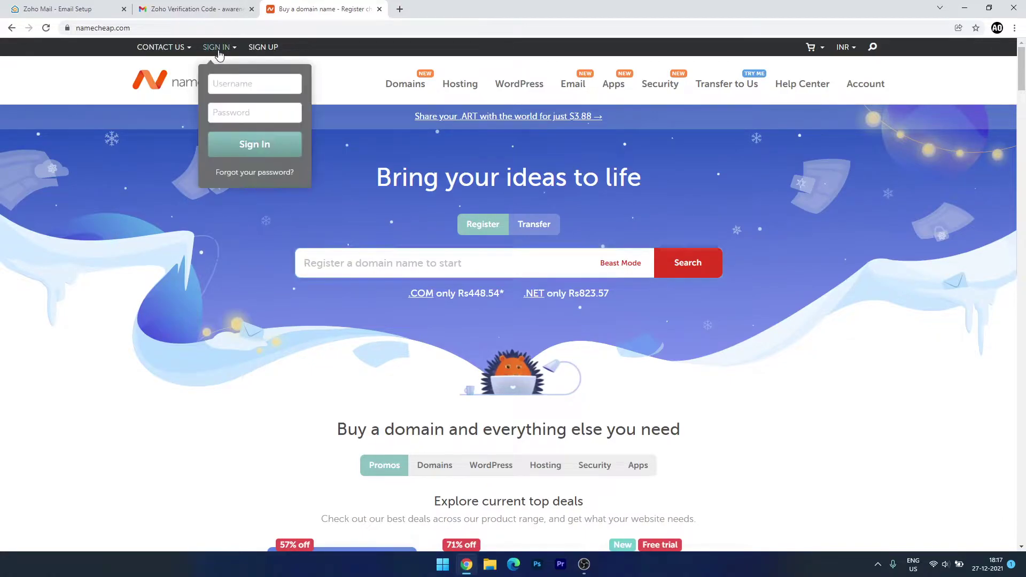
left_click(227, 81)
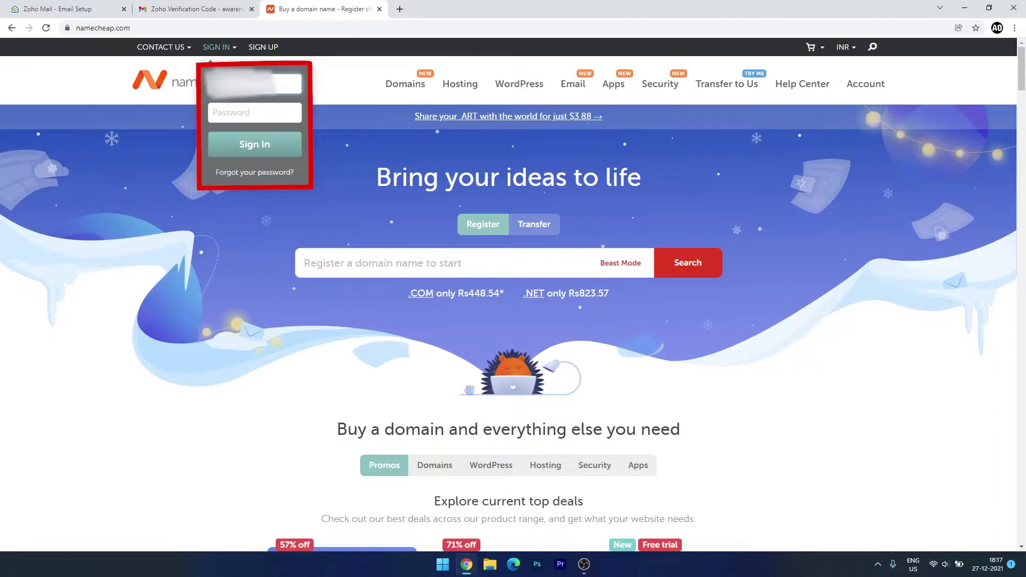
left_click(255, 113)
type("*********")
key("Return")
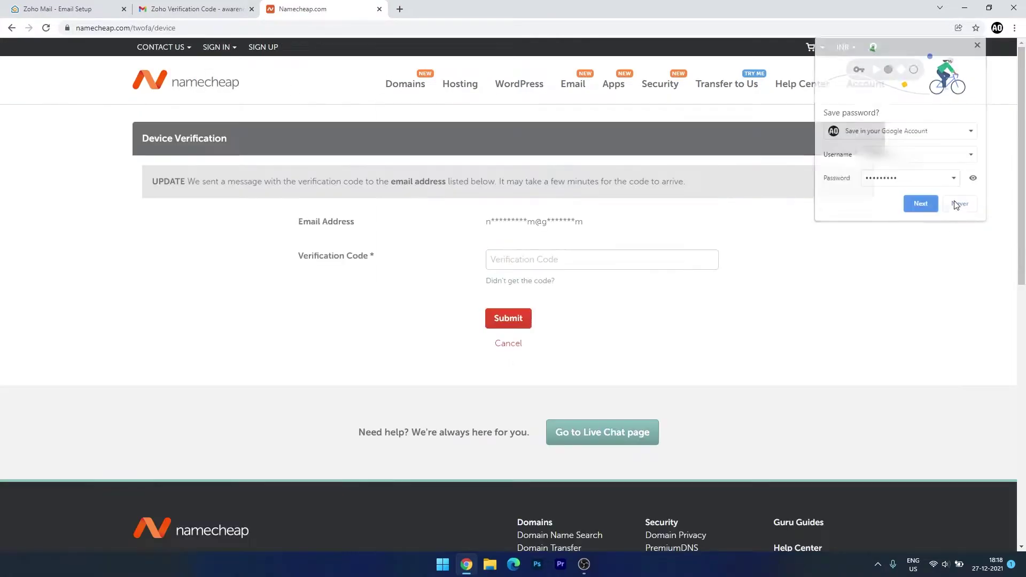
left_click(960, 204)
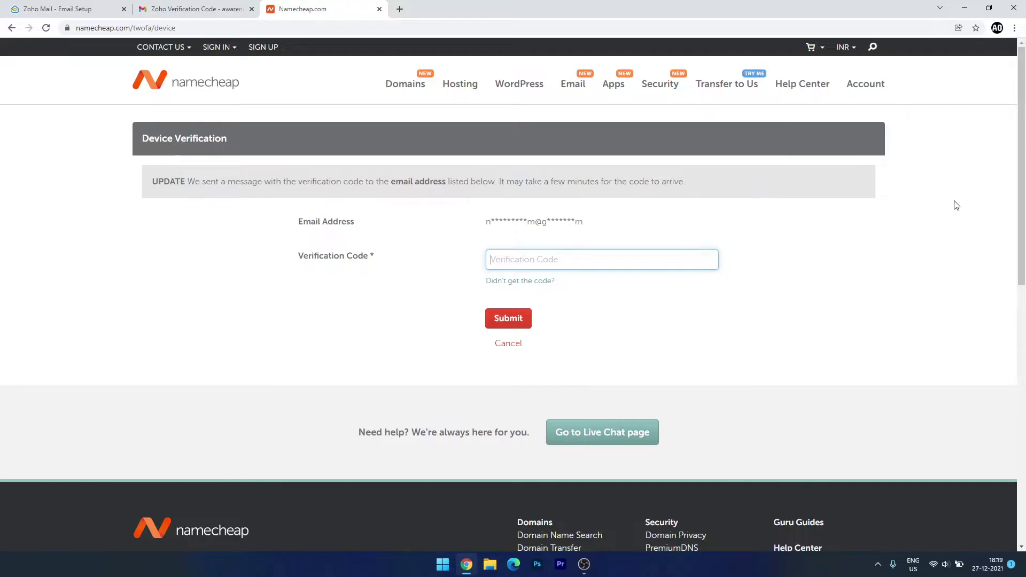
Submit the device verification code and bring up the Domain List with babyfooters.com.
key("Return")
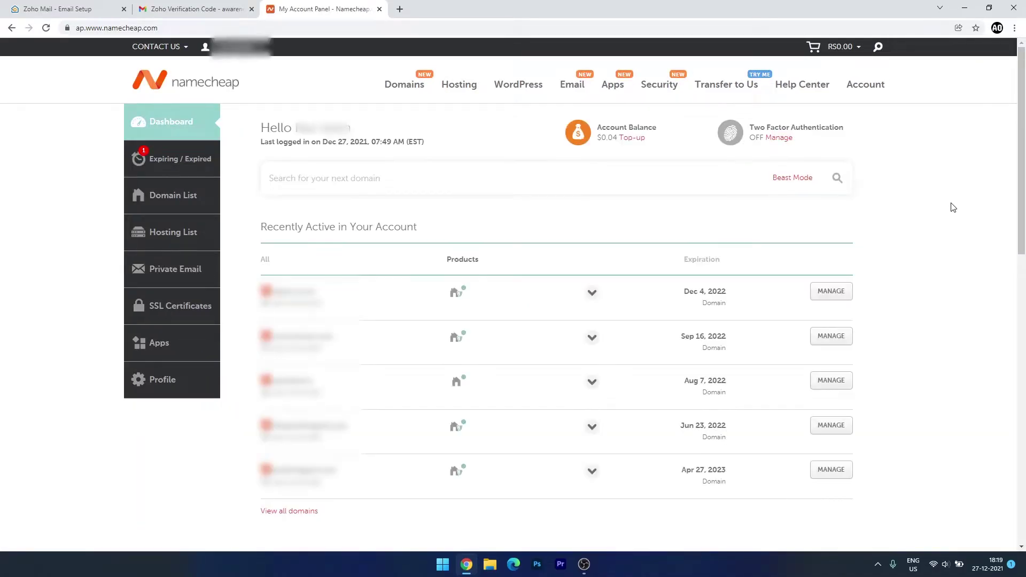
left_click(193, 206)
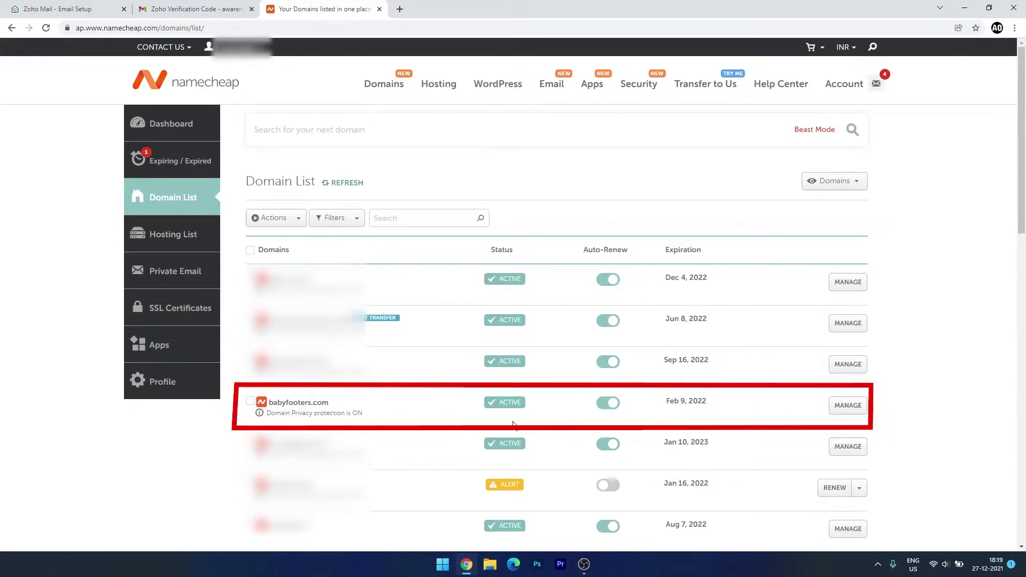
left_click_drag(187, 8, 64, 8)
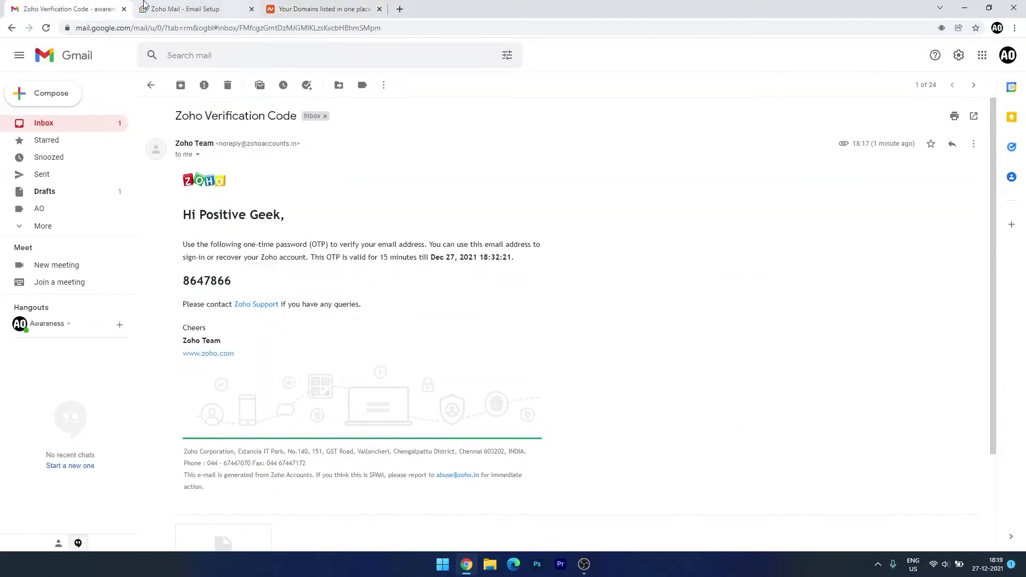
left_click(180, 5)
left_click(482, 442)
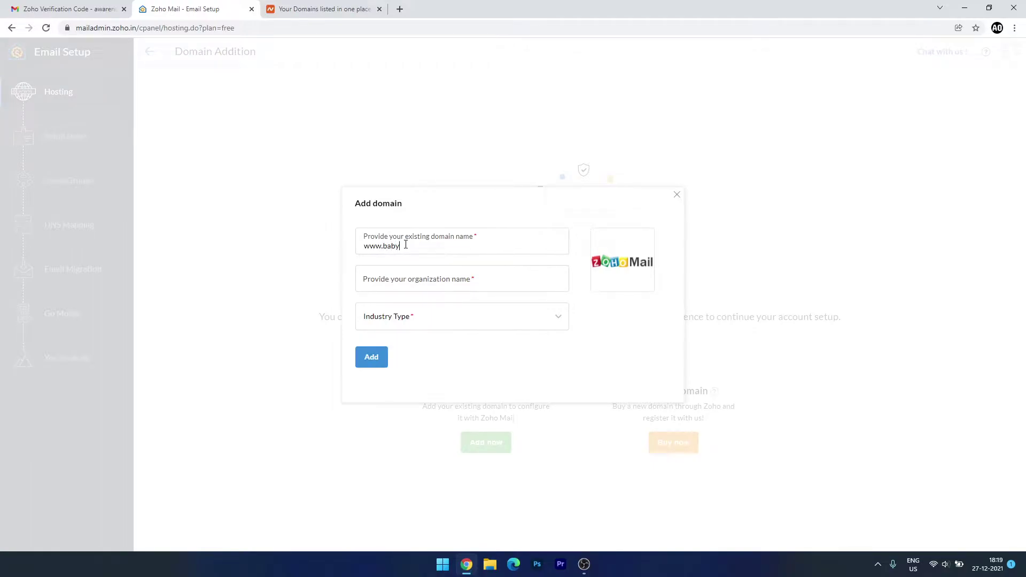
left_click(394, 286)
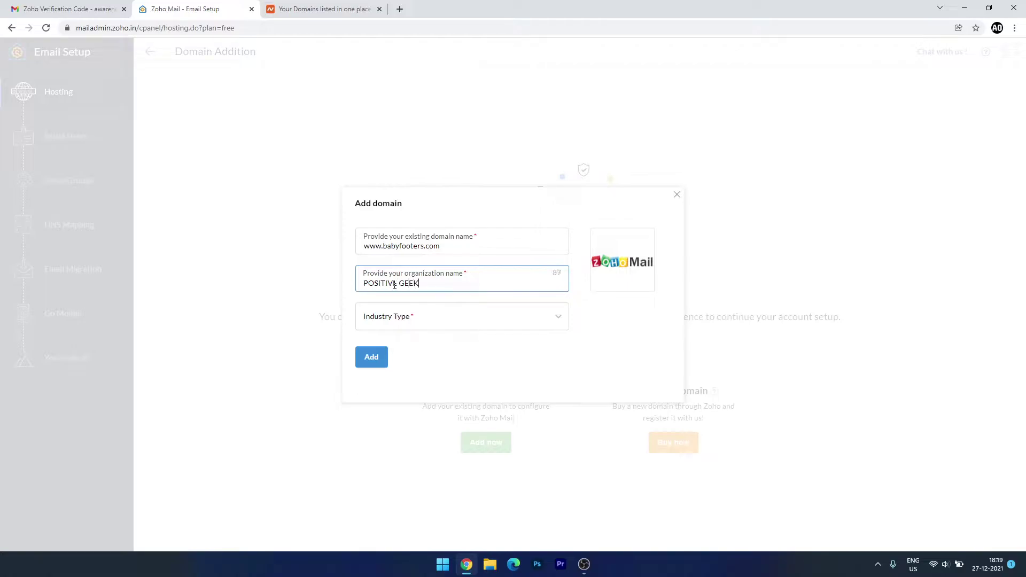
left_click(406, 309)
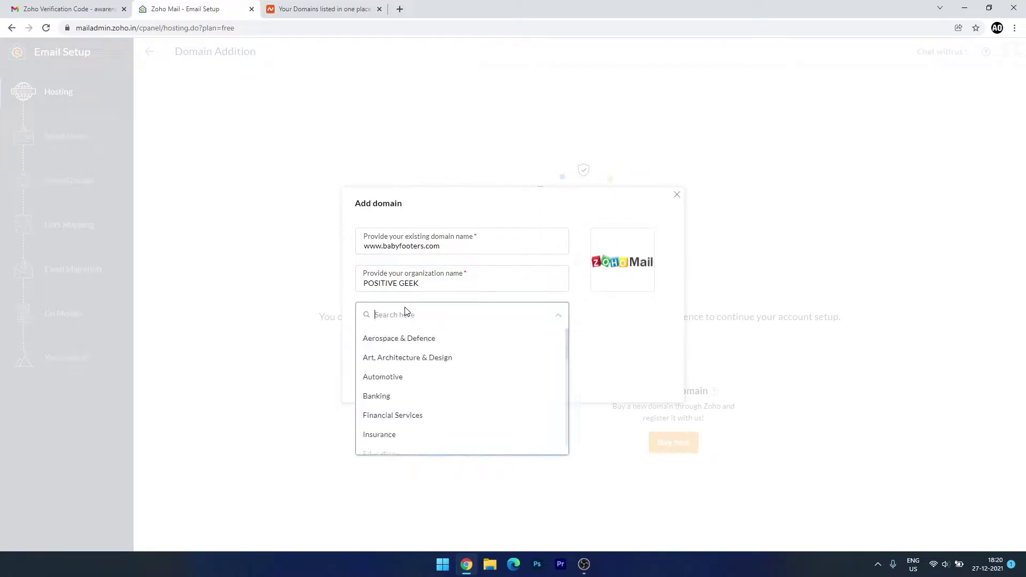
scroll(419, 355, "down", 3)
scroll(420, 355, "down", 2)
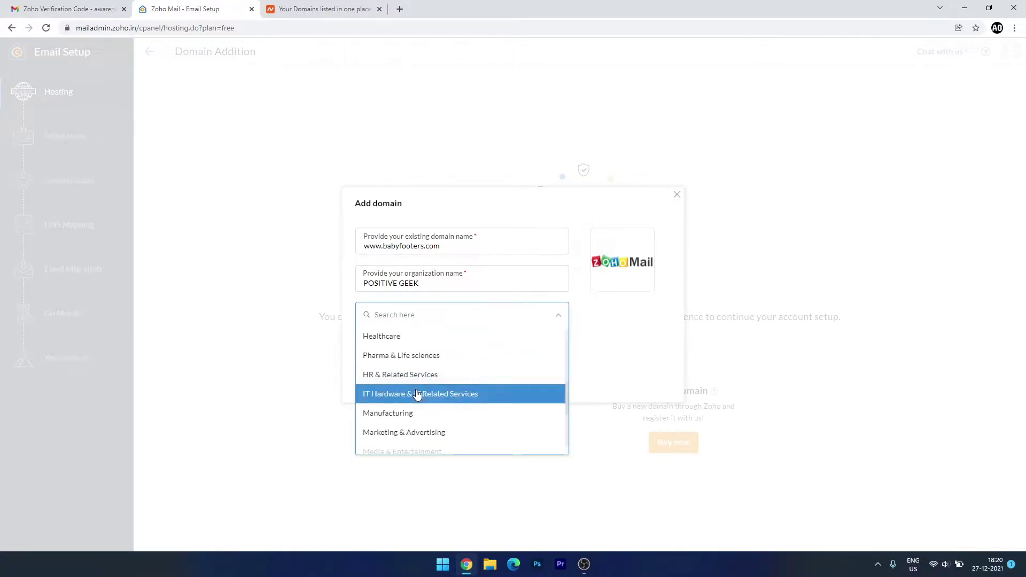
left_click(417, 398)
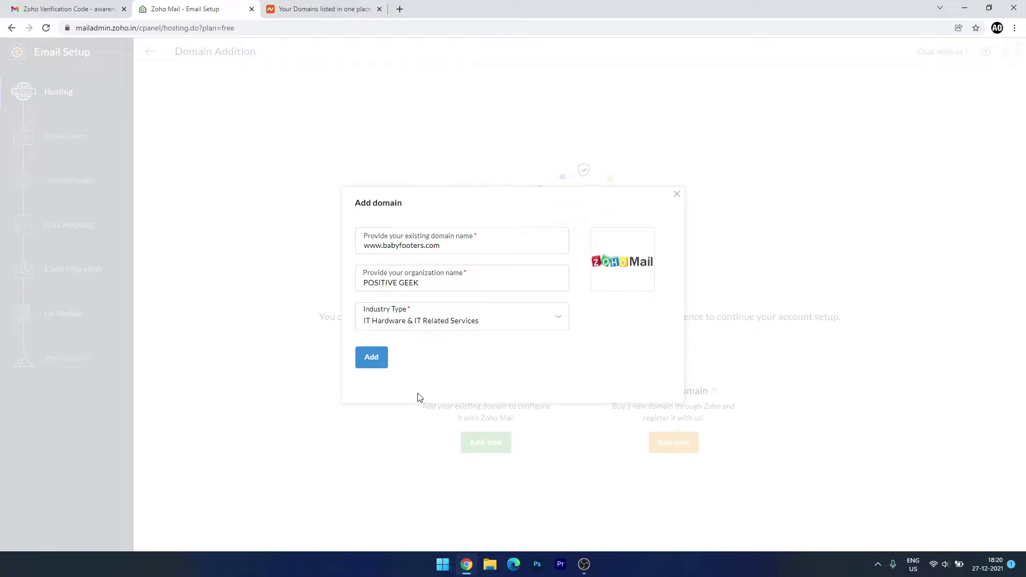
left_click(374, 364)
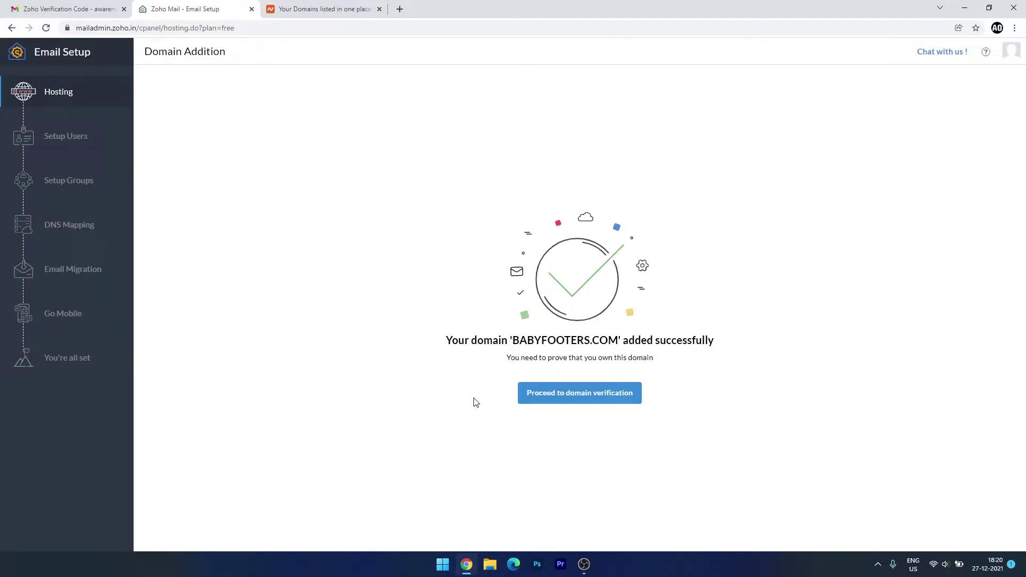
Show babyfooters.com's TXT verification record, then return to the Namecheap domain list.
left_click(580, 400)
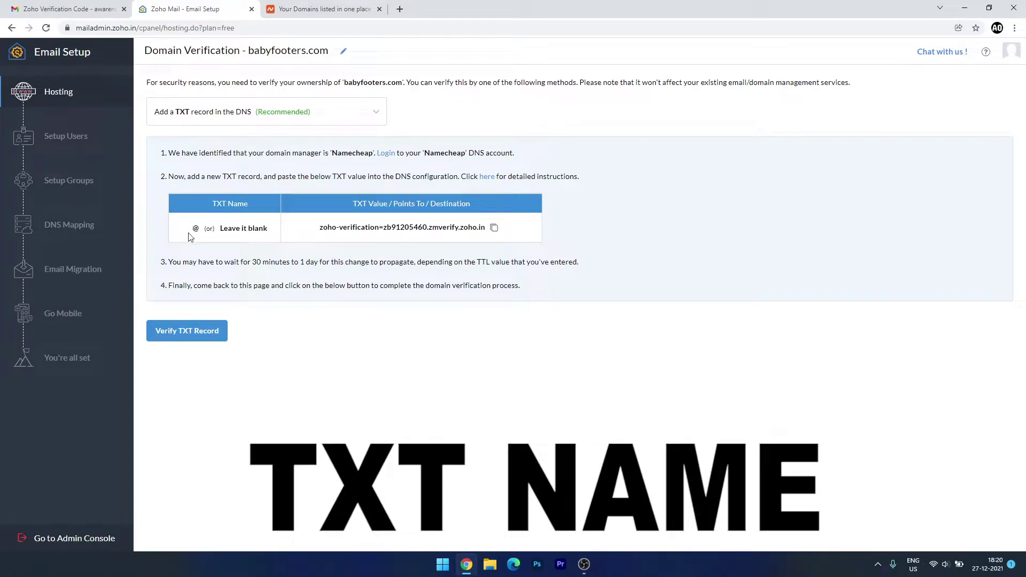
key("ctrl+Tab")
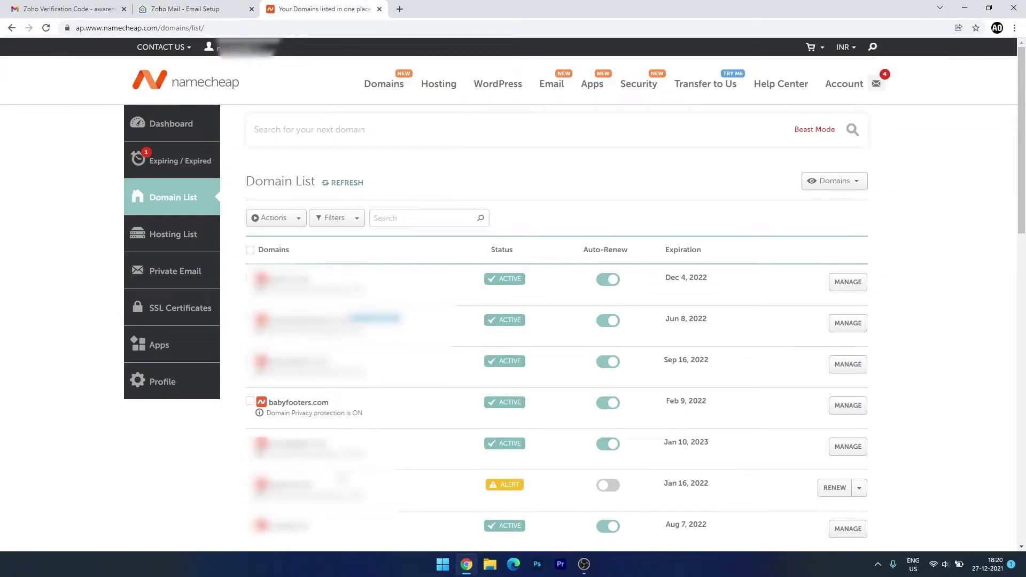
Open Advanced DNS for babyfooters.com and copy Zoho's TXT verification value.
left_click(849, 408)
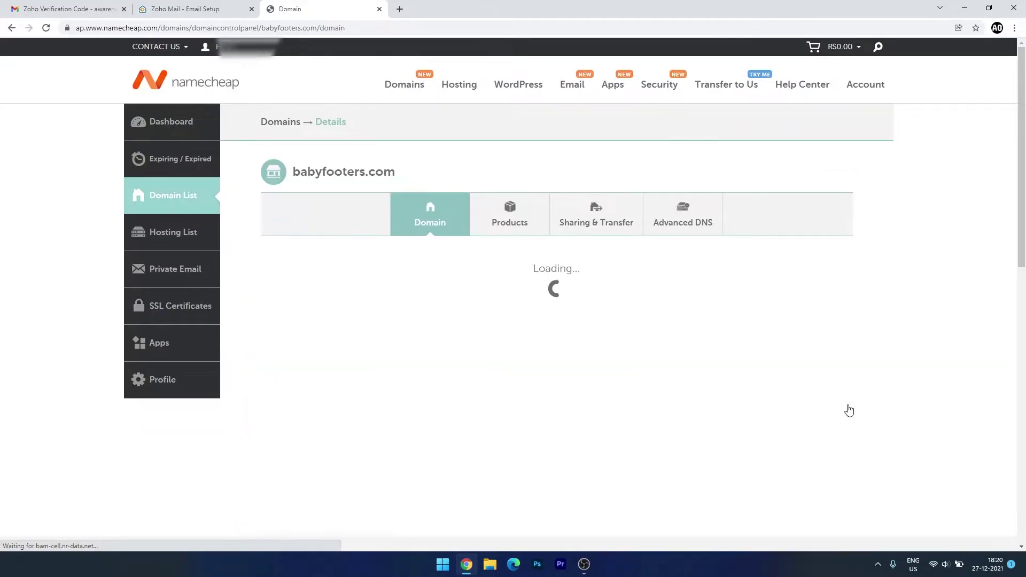
left_click(683, 224)
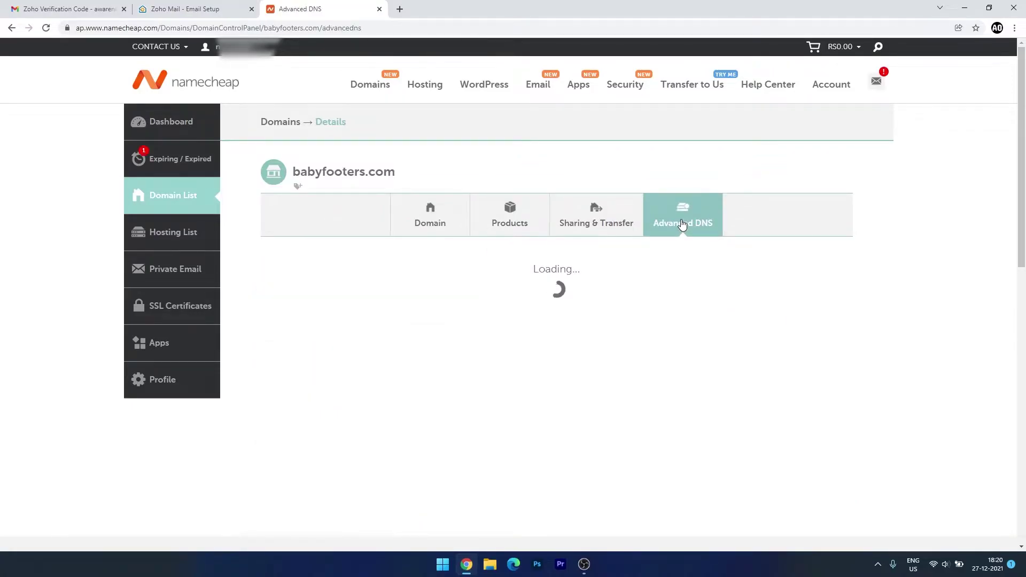
scroll(683, 225, "down", 4)
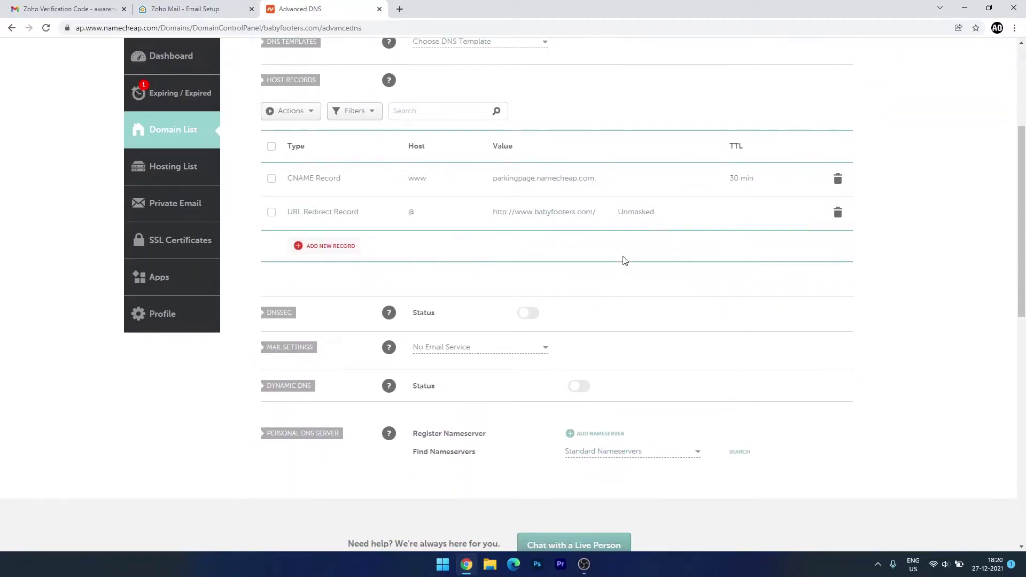
scroll(604, 274, "up", 1)
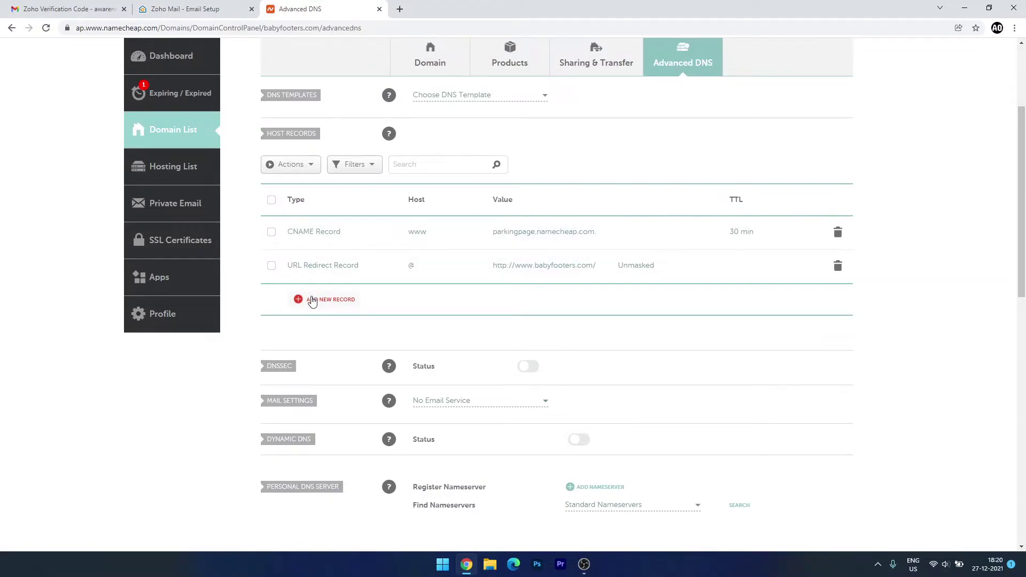
left_click(182, 9)
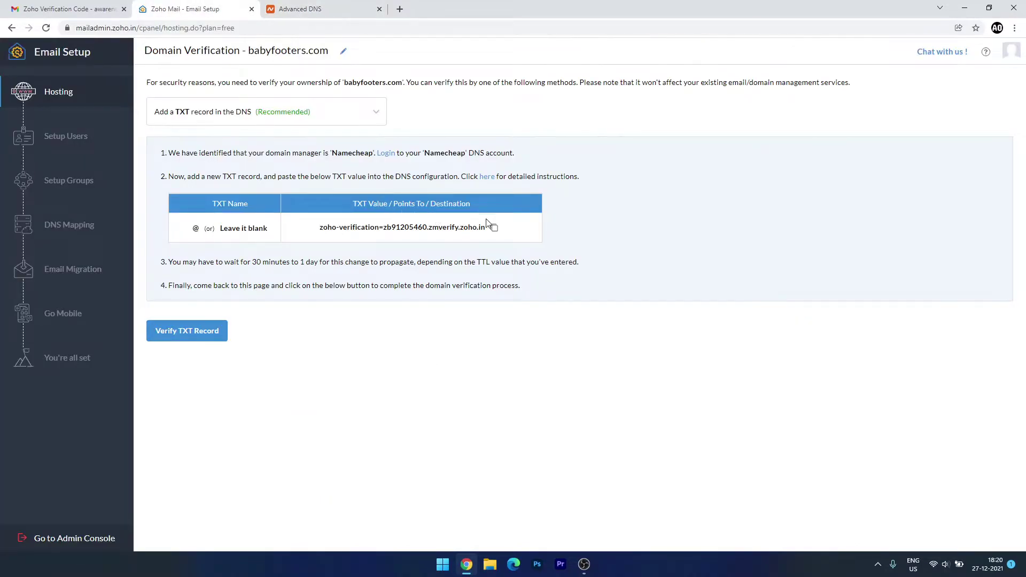
left_click(499, 227)
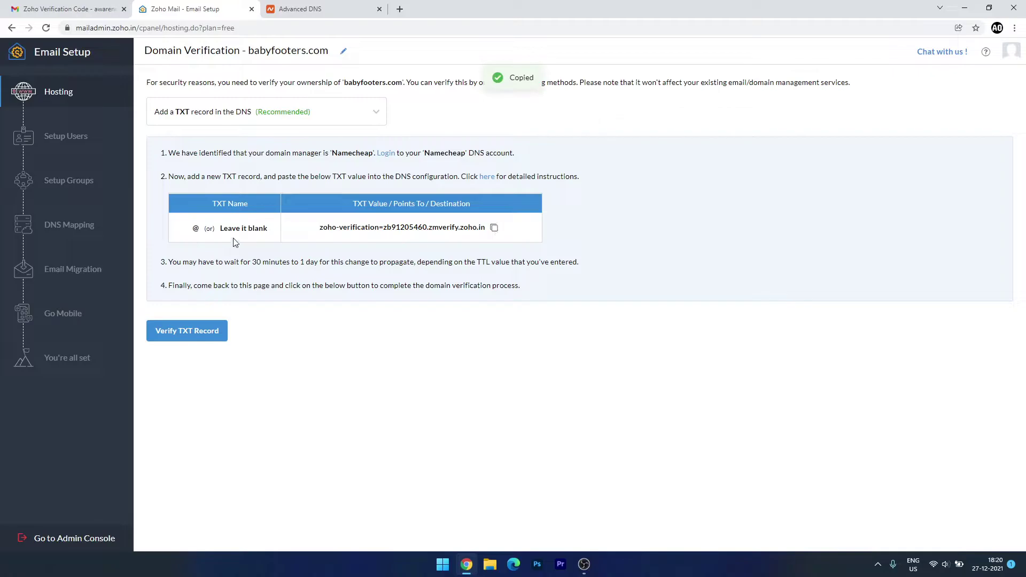
Save a new TXT record with host @ and value zoho-verification=zb91205460.zmverify.zoho.in.
left_click(310, 8)
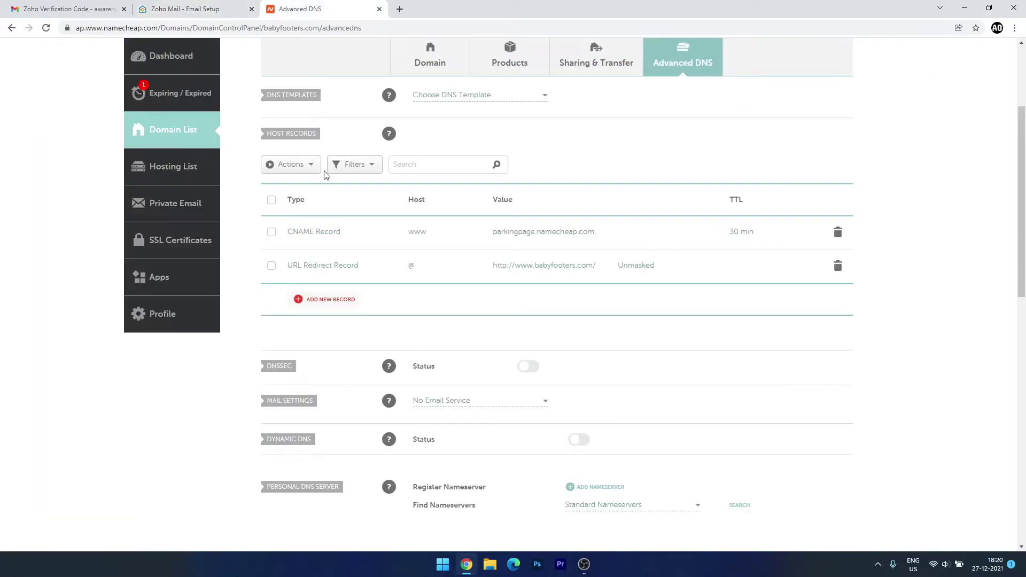
left_click(325, 300)
scroll(342, 294, "down", 2)
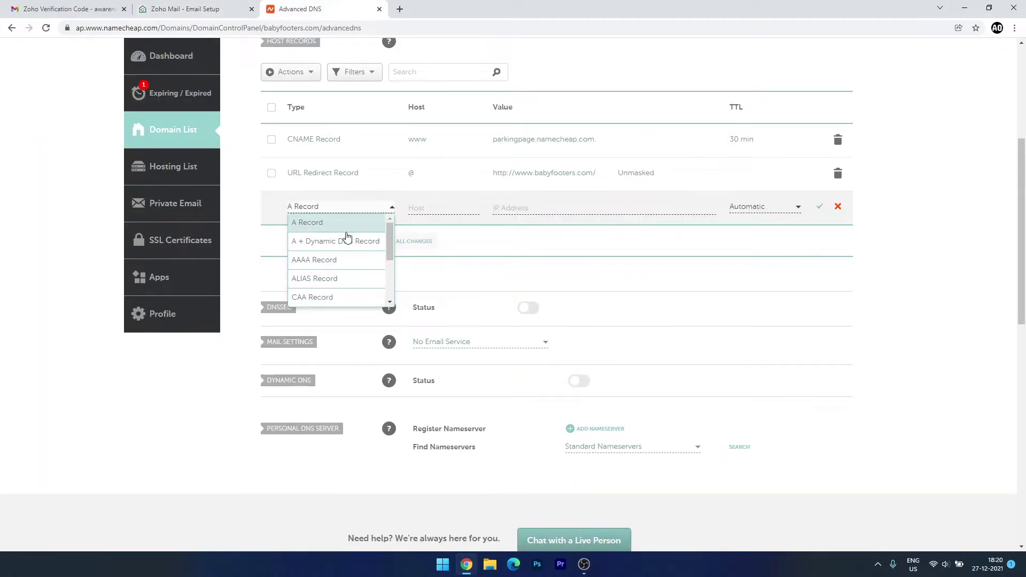
scroll(349, 251, "down", 4)
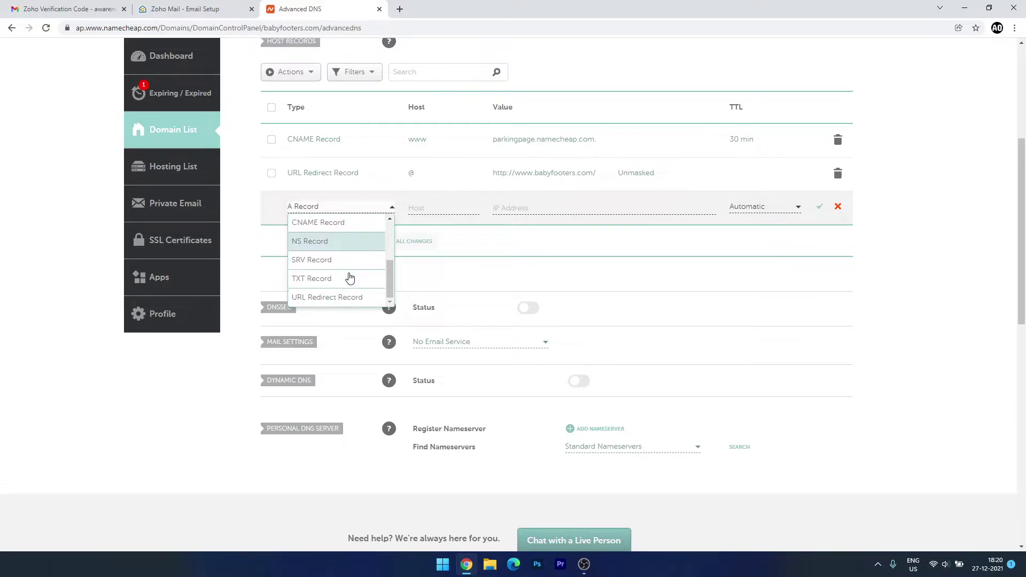
left_click(350, 278)
left_click(451, 206)
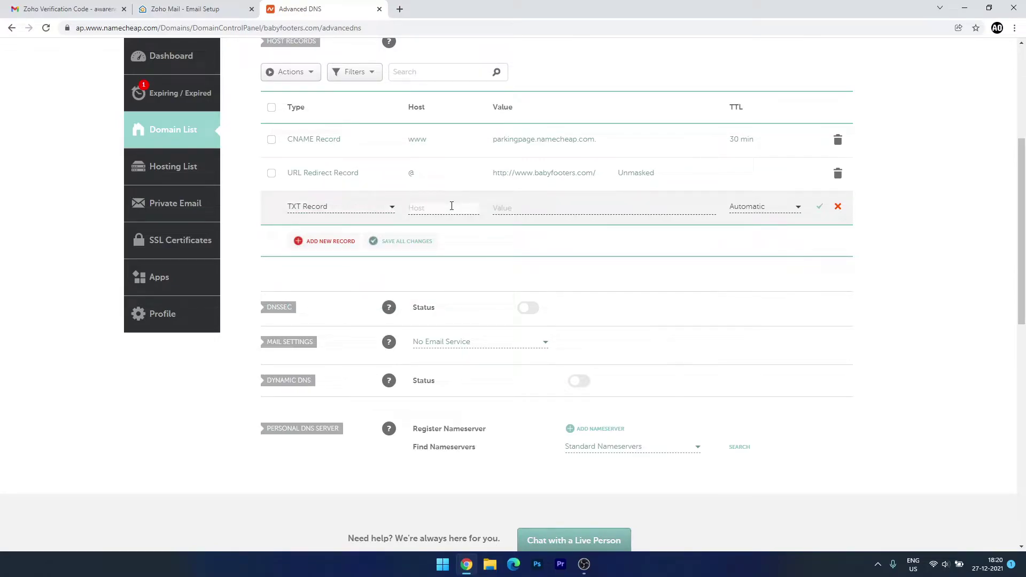
left_click(537, 210)
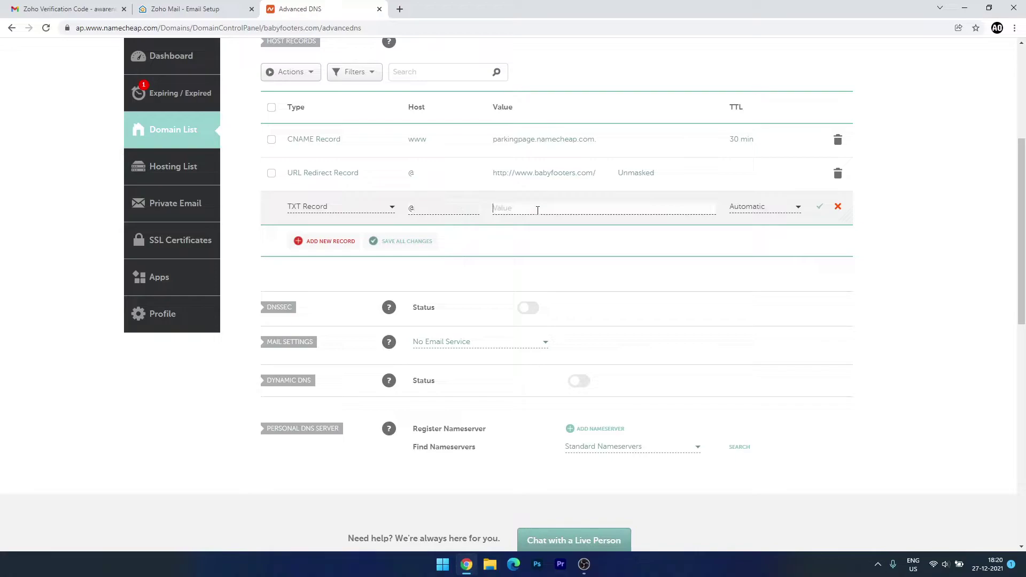
key("ctrl+v")
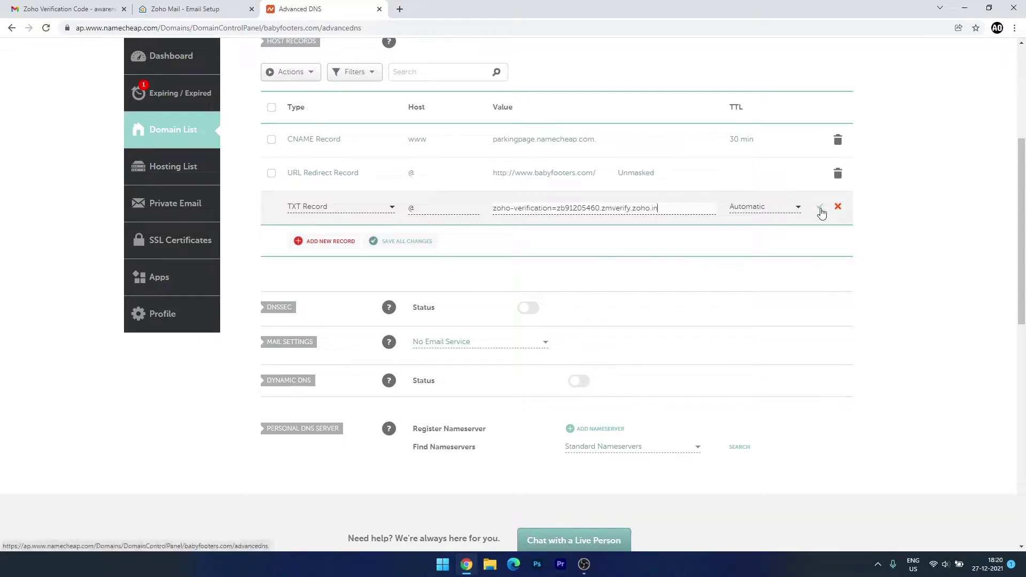
left_click(820, 208)
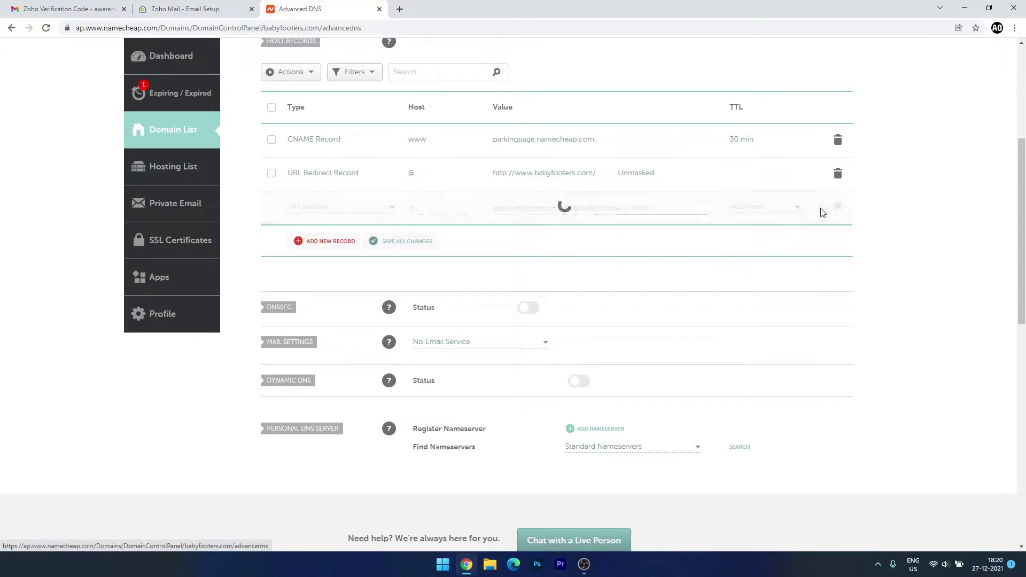
scroll(388, 178, "up", 1)
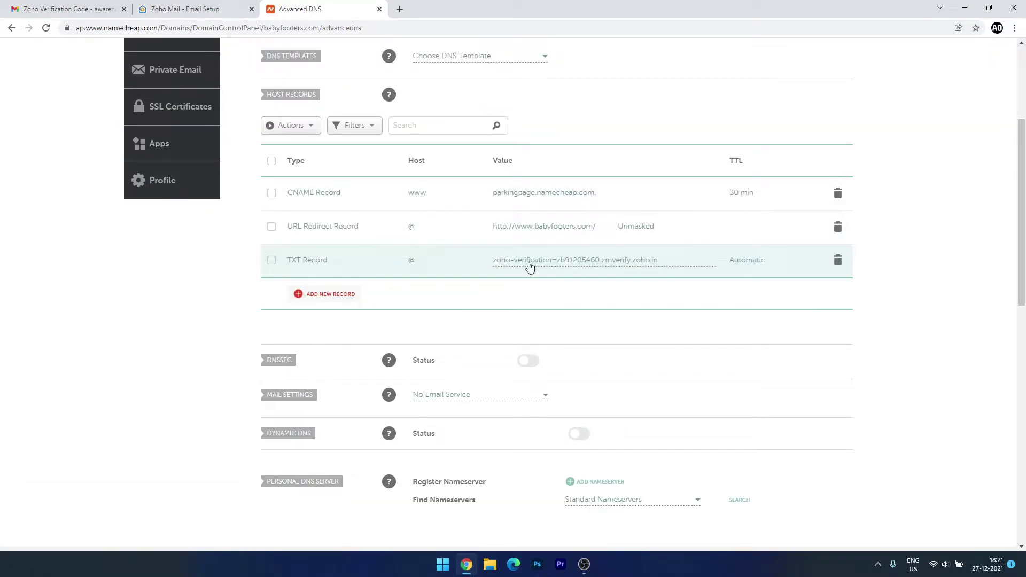
left_click(193, 9)
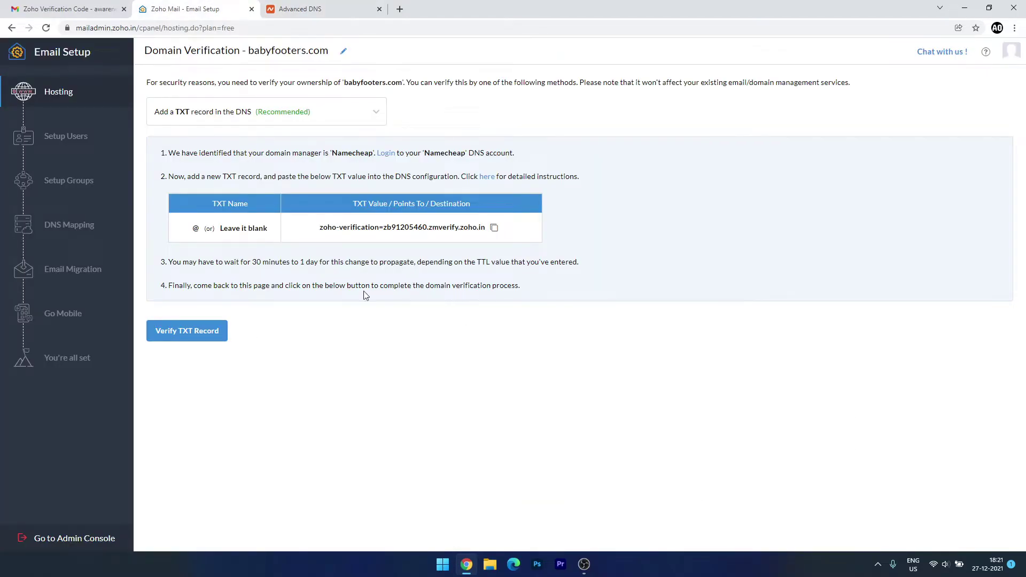
Run Verify TXT Record for babyfooters.com and review the TXT Verification failure reasons.
left_click(217, 332)
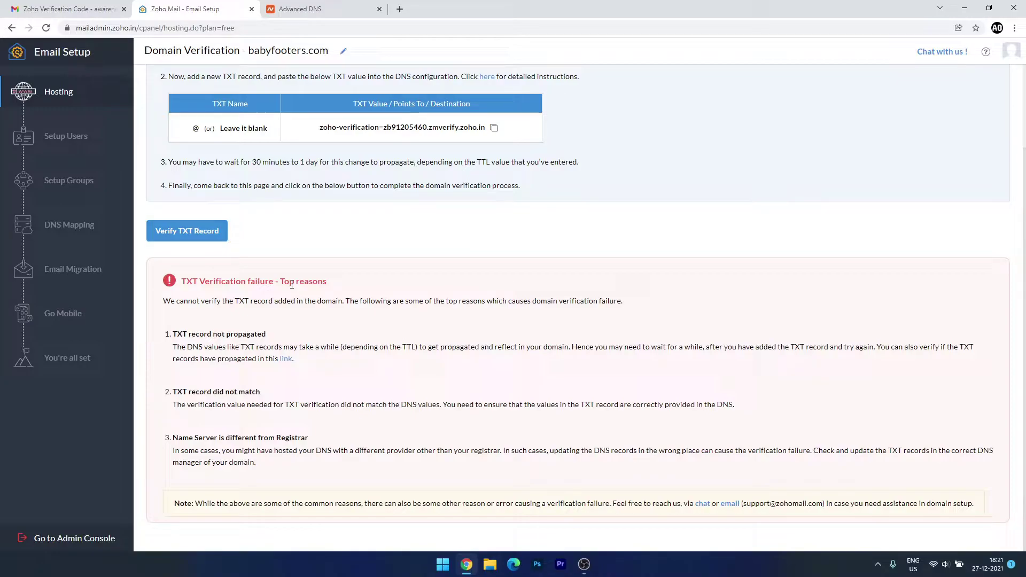
scroll(292, 284, "up", 1)
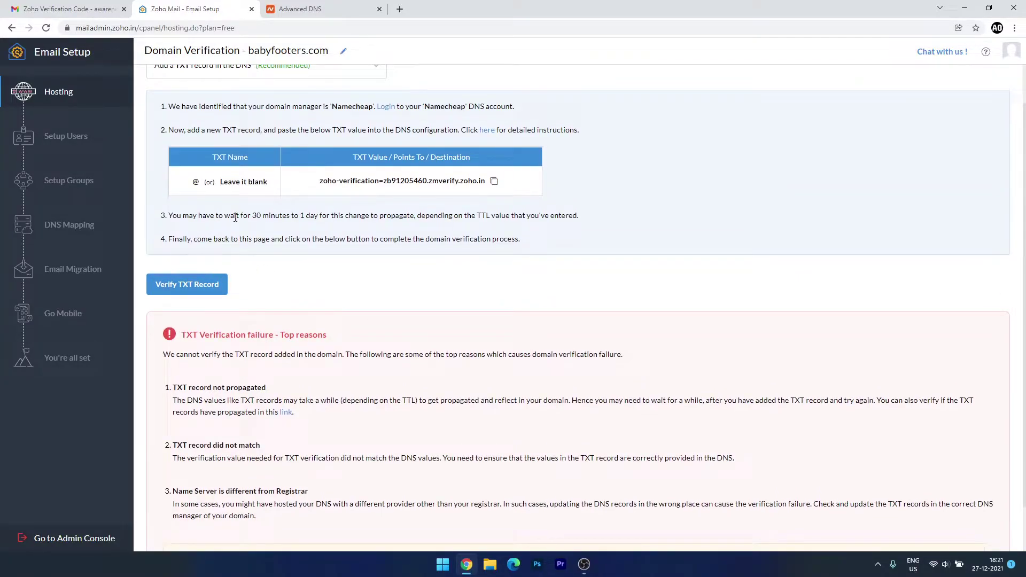
left_click_drag(251, 215, 322, 215)
scroll(342, 133, "up", 1)
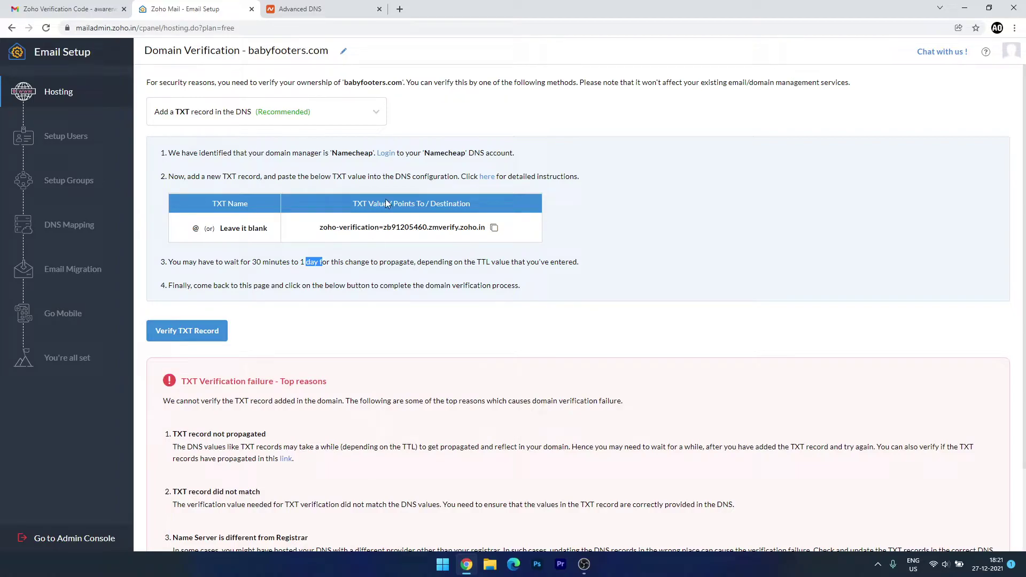
left_click(400, 8)
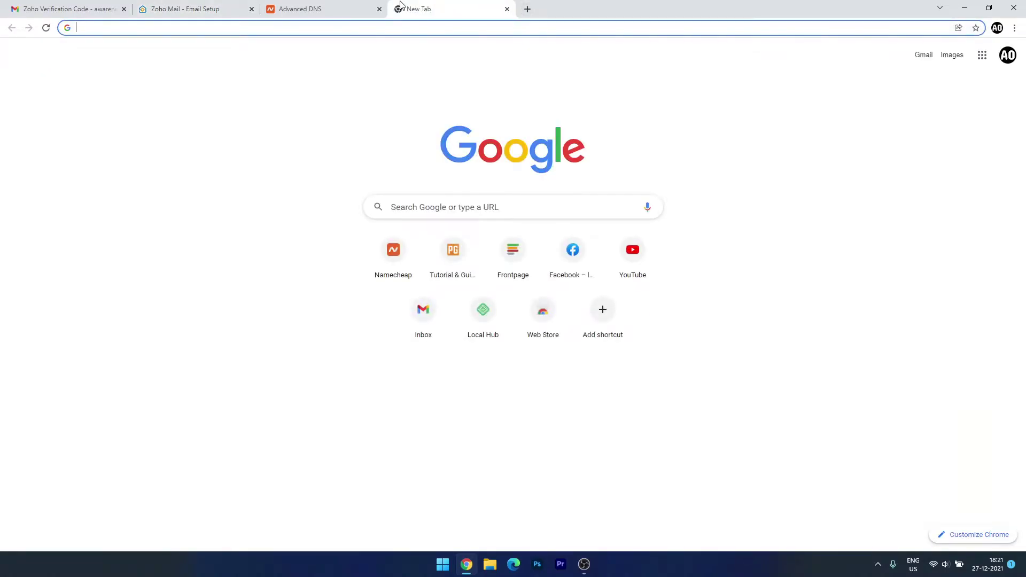
Go to hostinger.in and open its login page.
type("HOSTINGER.O")
key("BackSpace")
type("IN")
key("Return")
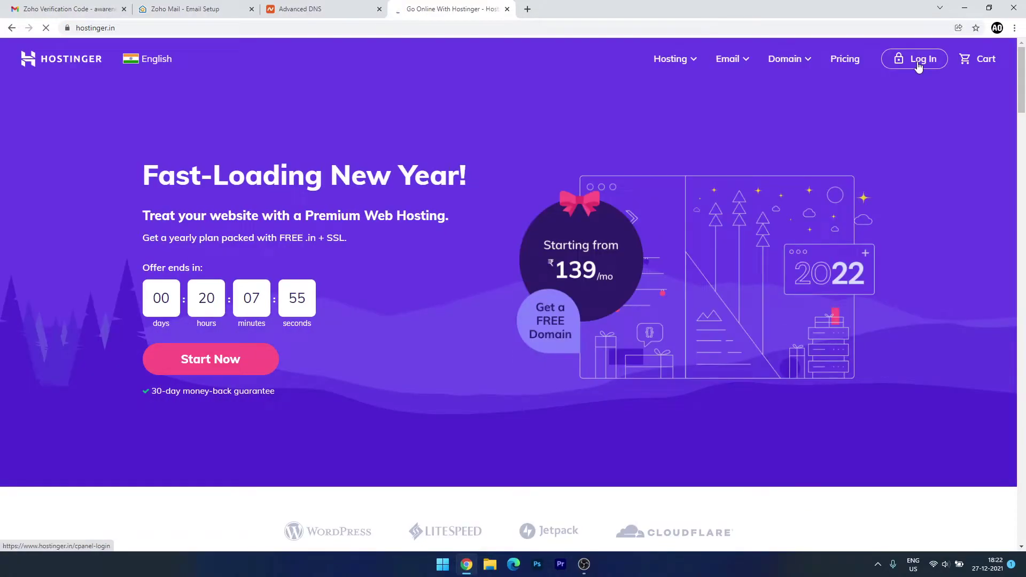
left_click(916, 62)
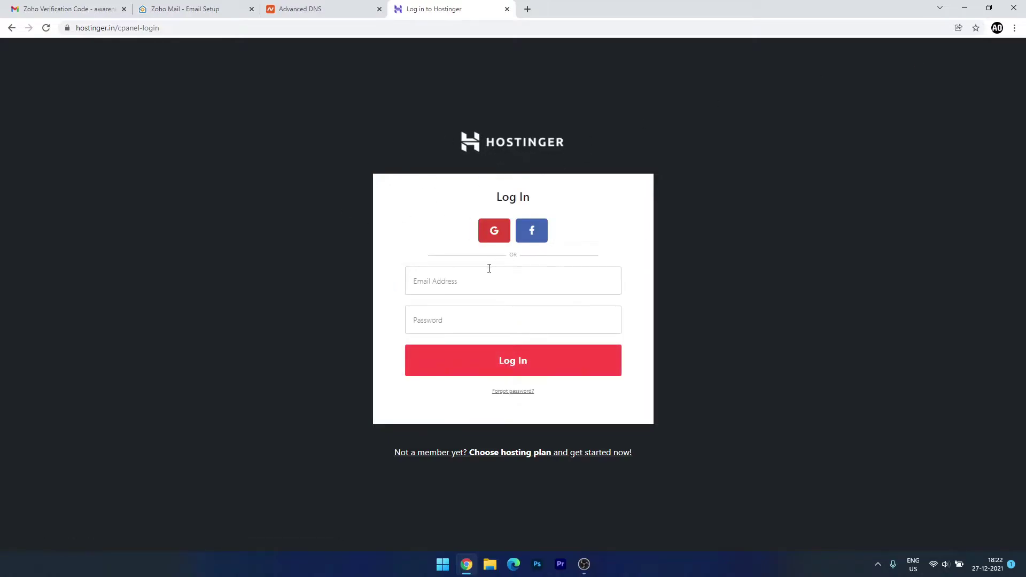
Sign in with the saved e-mail and account password, decline saving it, and submit the 2FA code.
left_click(453, 286)
left_click(449, 309)
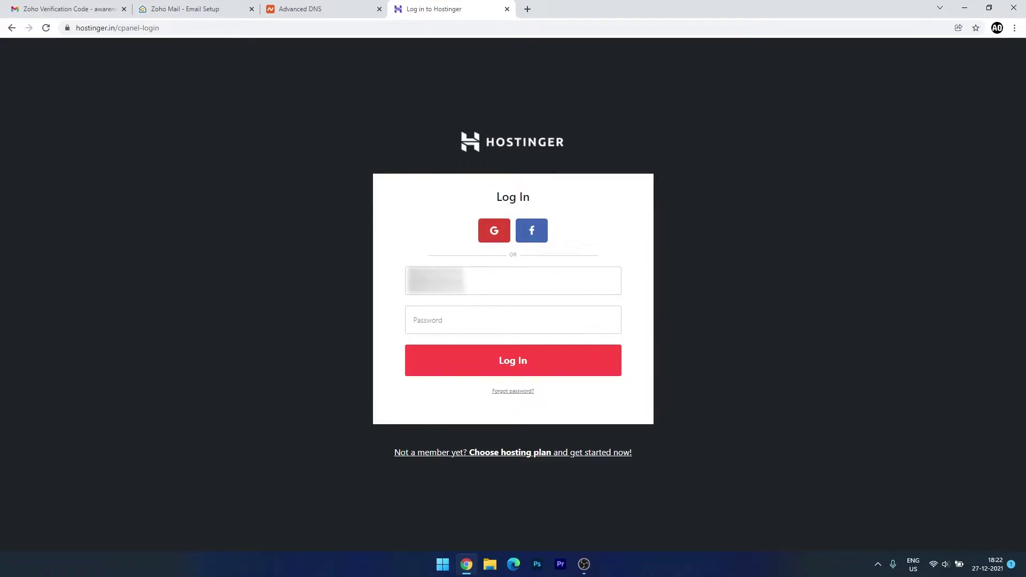
type("•••")
key("Return")
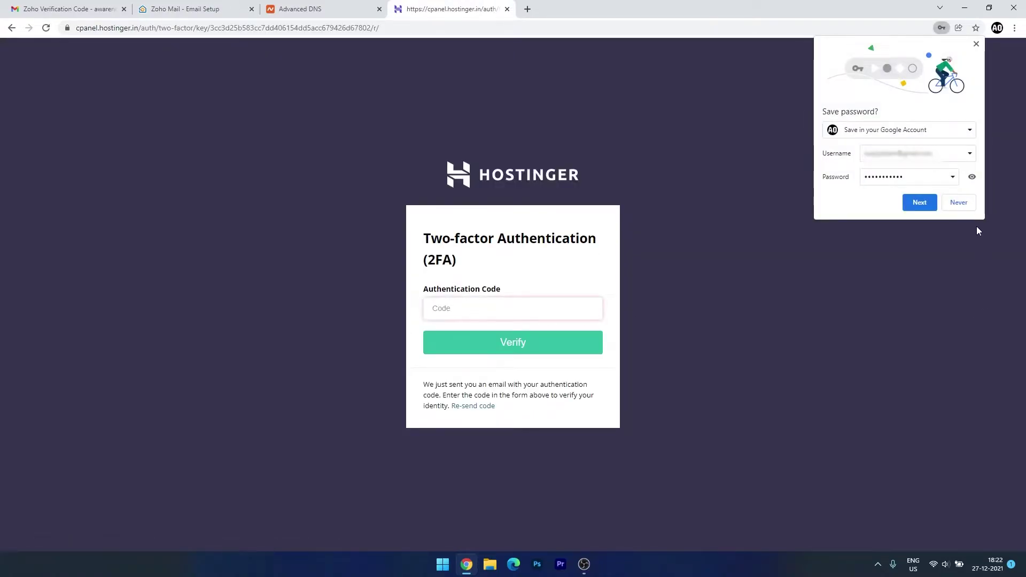
left_click(969, 203)
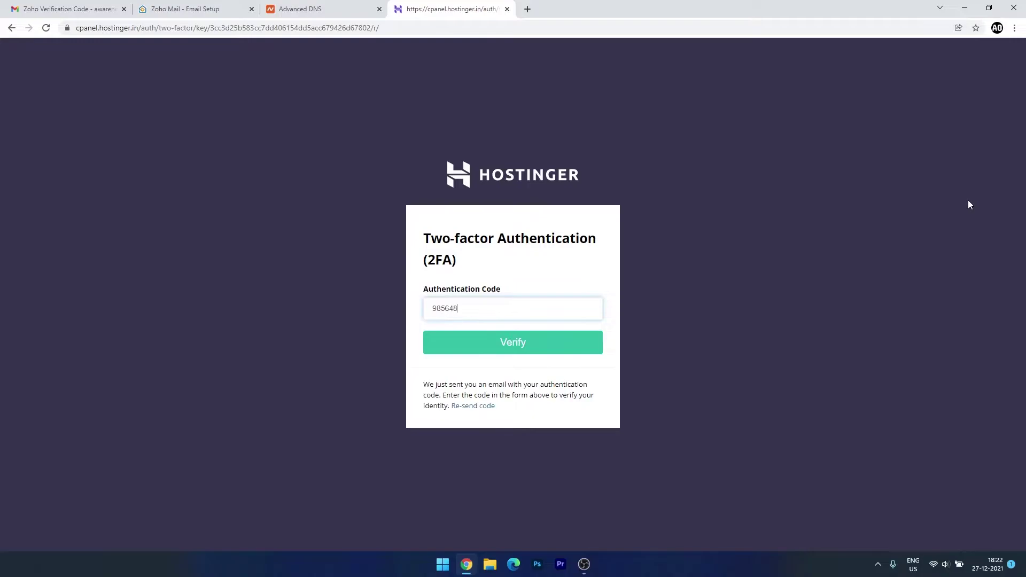
key("Return")
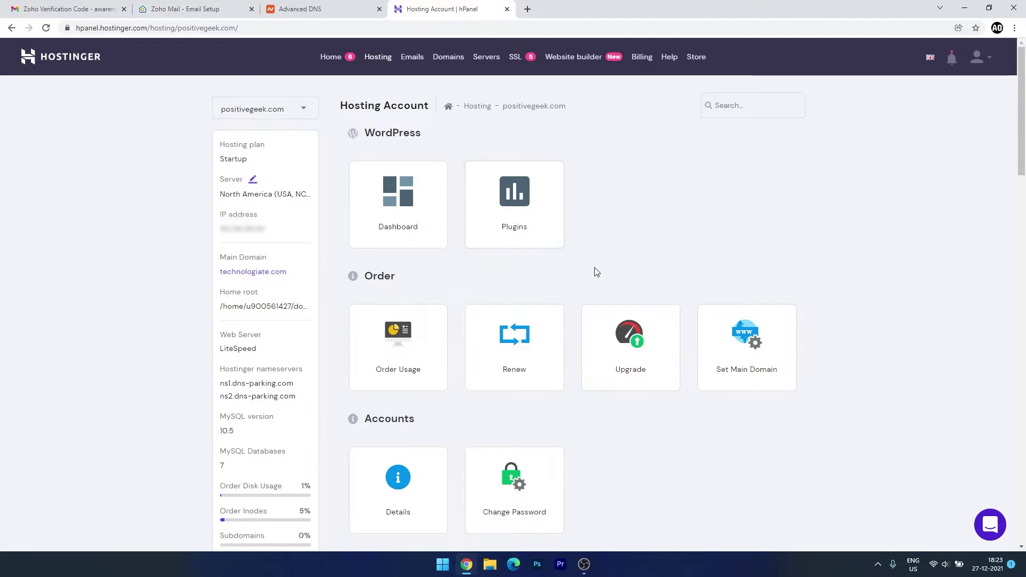
Open the DNS Zone Editor from hPanel's Advanced section for positivegeek.com.
scroll(596, 275, "down", 2)
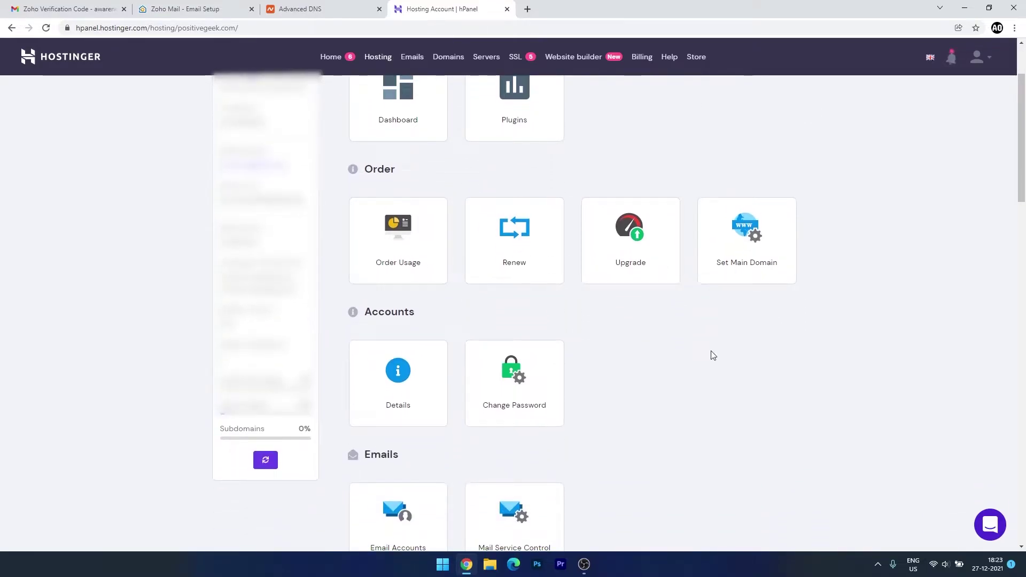
scroll(710, 355, "down", 3)
scroll(711, 355, "down", 3)
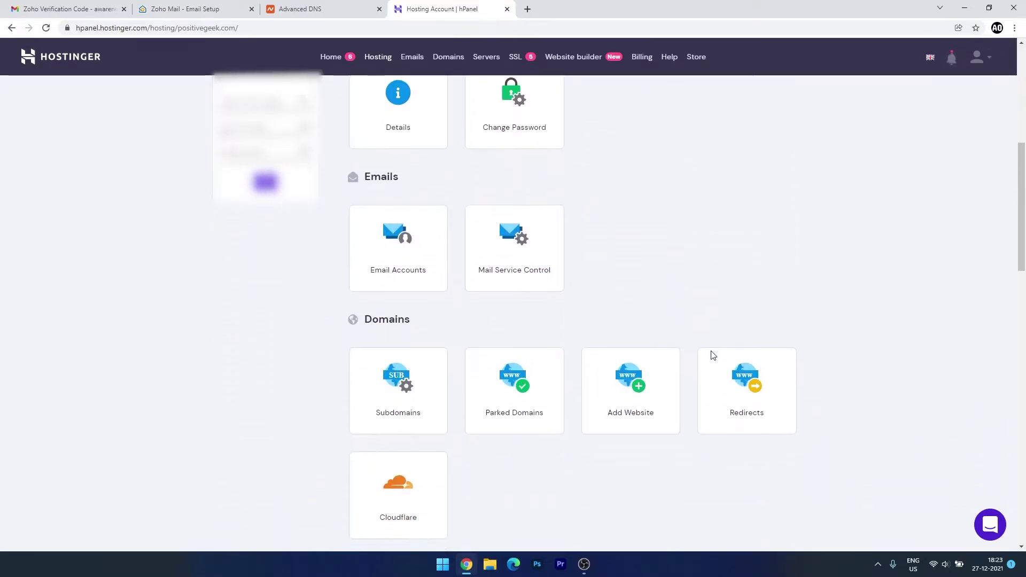
left_click(329, 7)
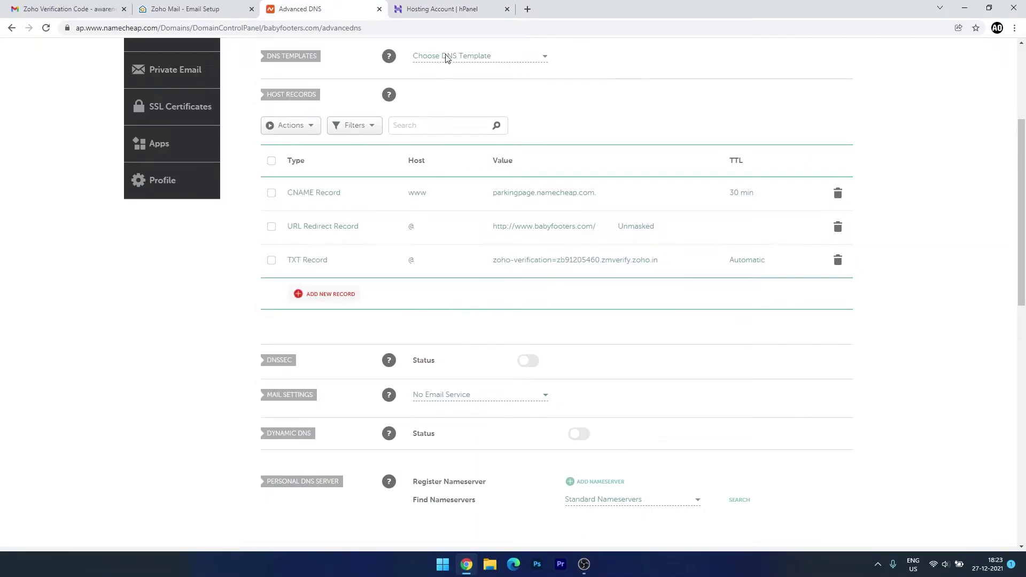
left_click(442, 9)
scroll(476, 234, "down", 10)
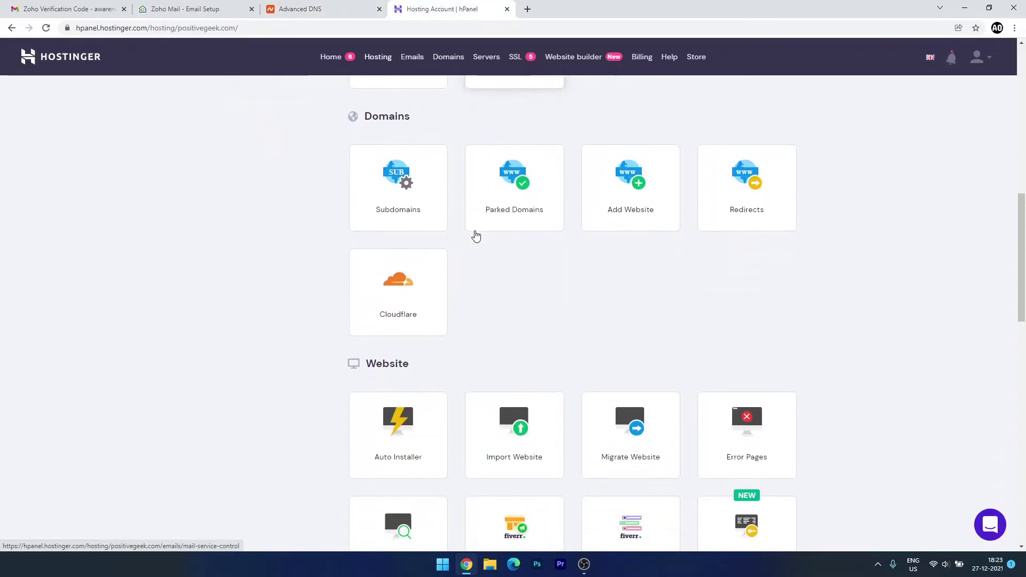
left_click(405, 416)
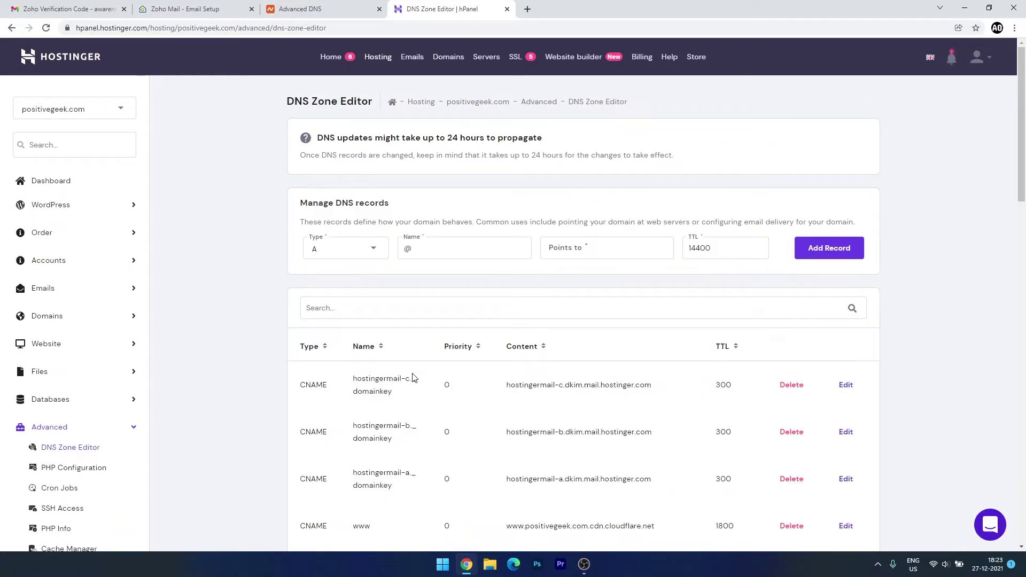
Look through the record Type list and close it without choosing a type.
scroll(412, 374, "down", 2)
scroll(396, 321, "up", 2)
left_click(374, 248)
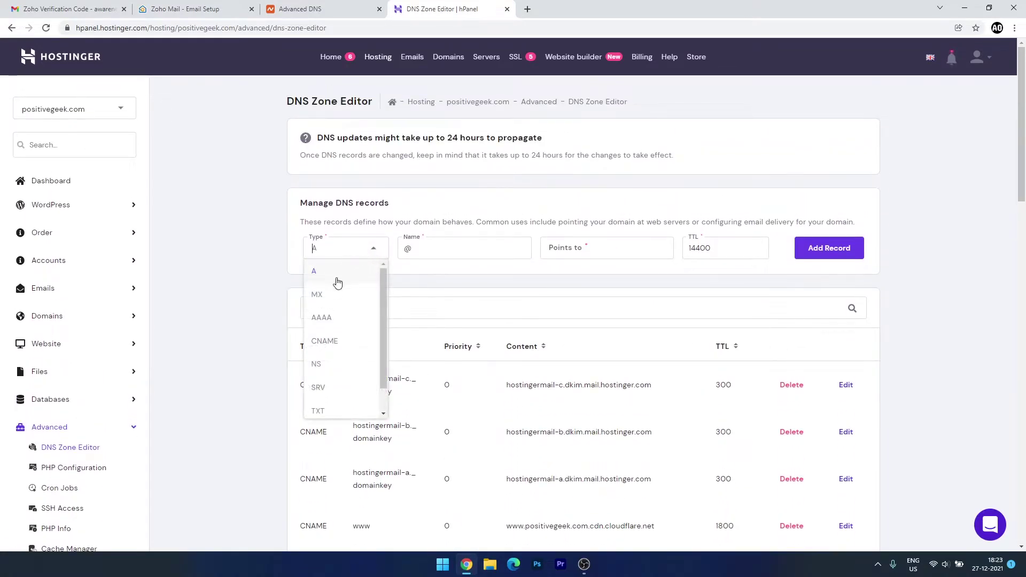
left_click_drag(381, 293, 383, 328)
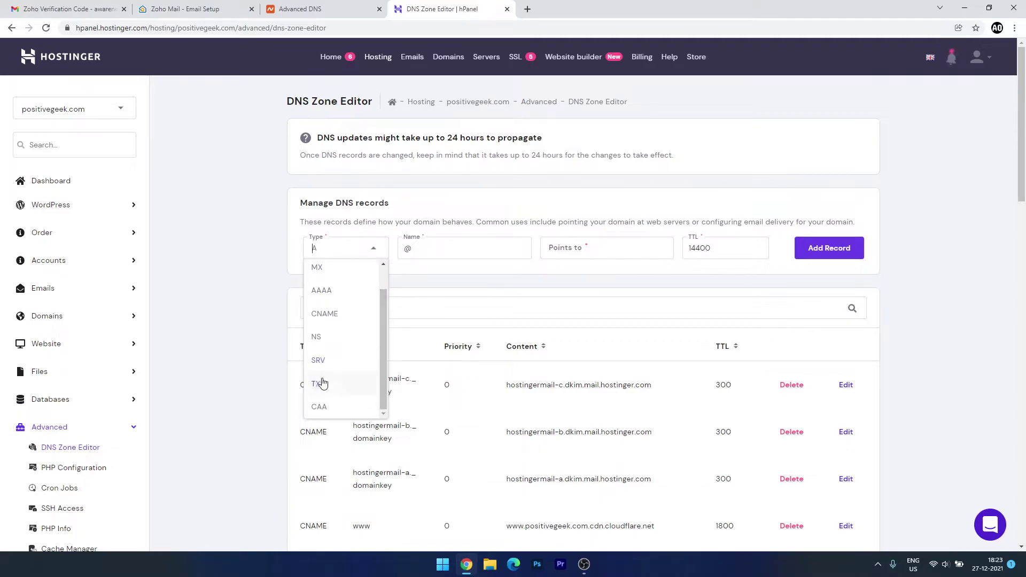
left_click(521, 296)
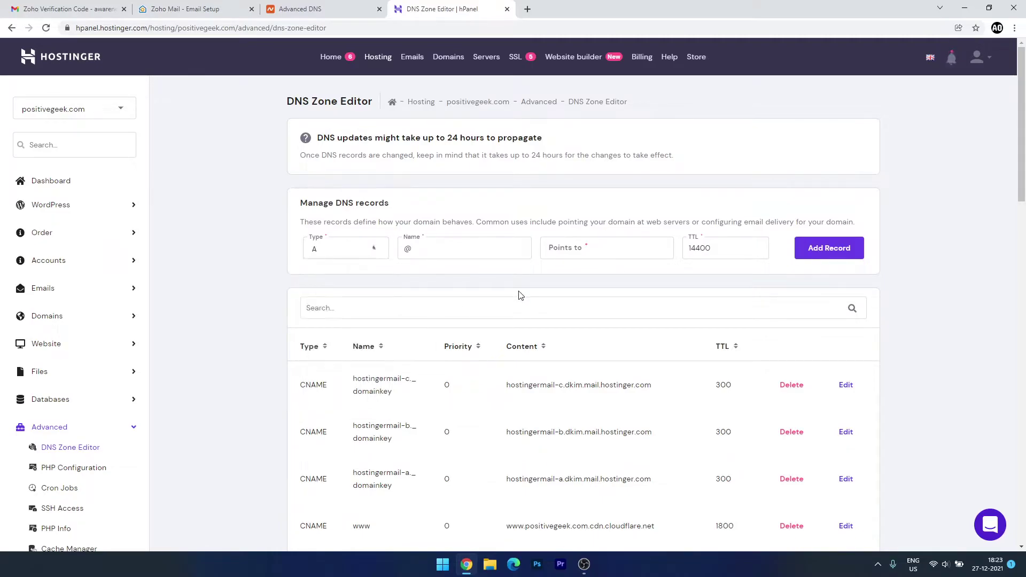
left_click(182, 5)
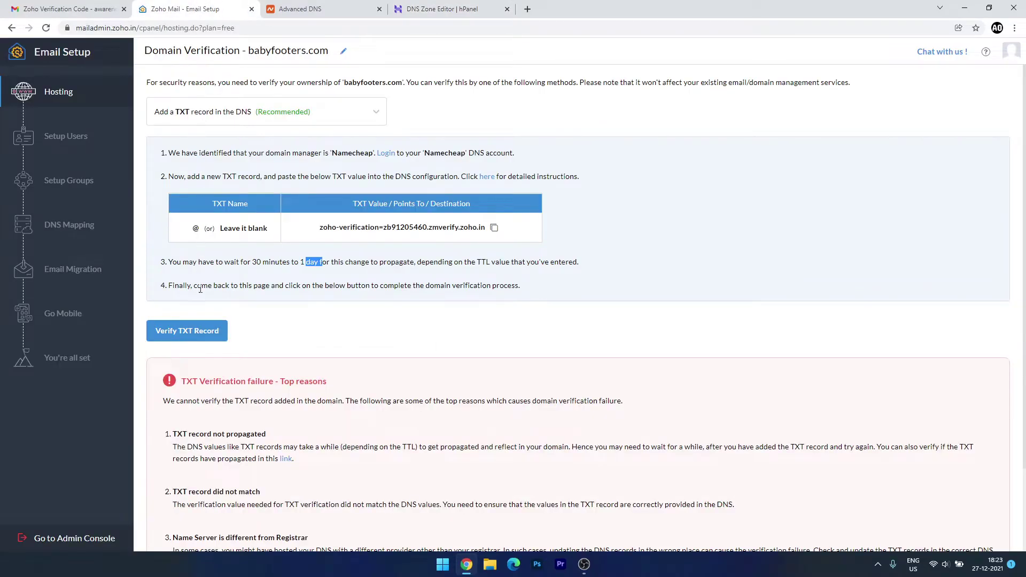
left_click(198, 332)
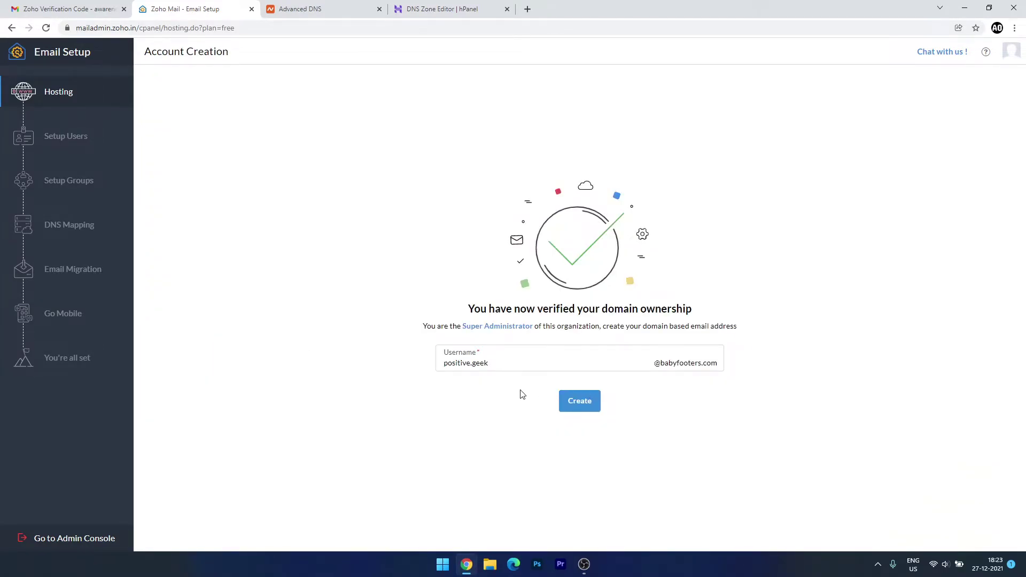
mouse_move(476, 332)
left_click_drag(504, 364, 435, 366)
type("h")
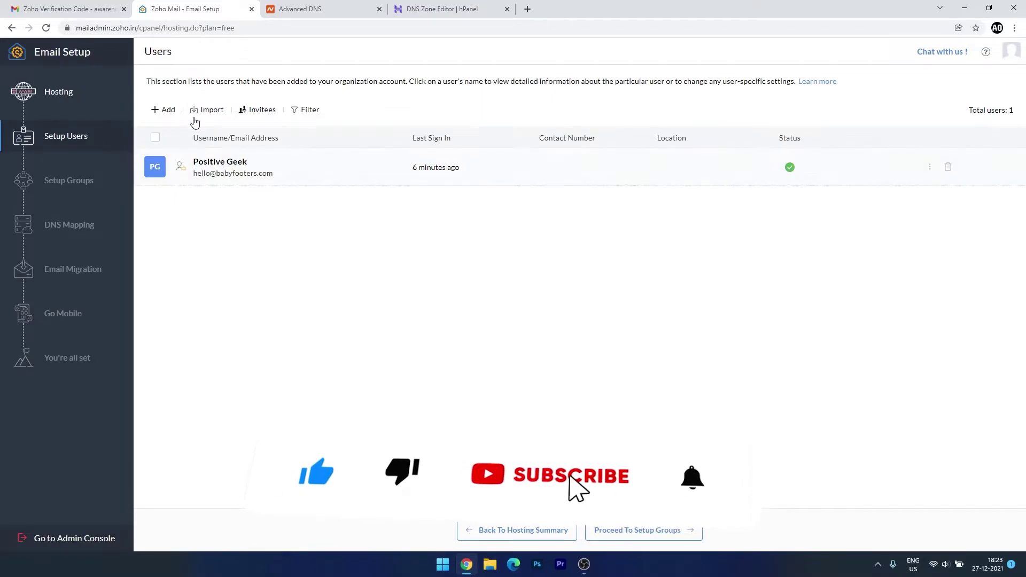
Set a new password for the hello user and confirm it with the admin password.
left_click(166, 110)
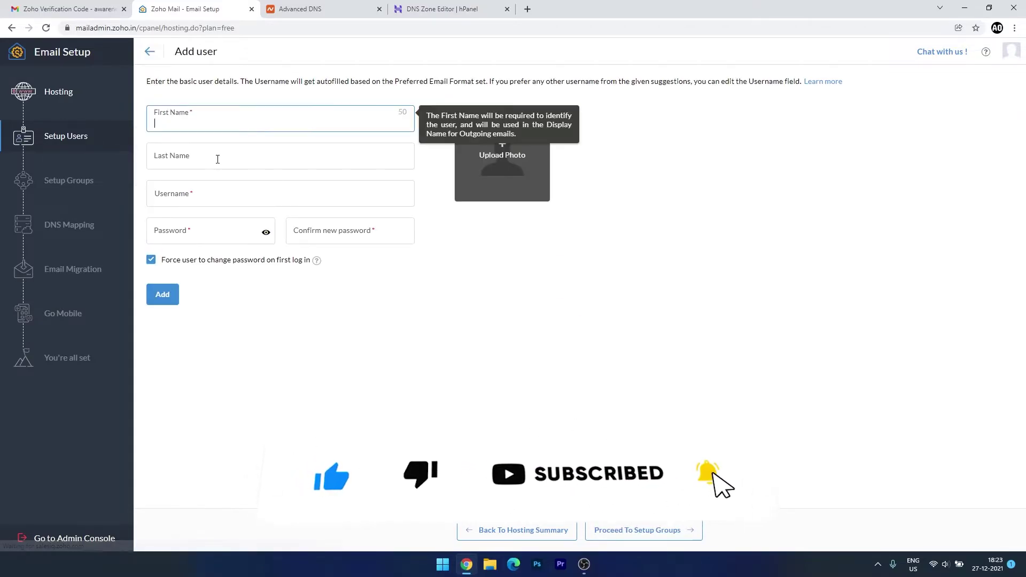
left_click(149, 52)
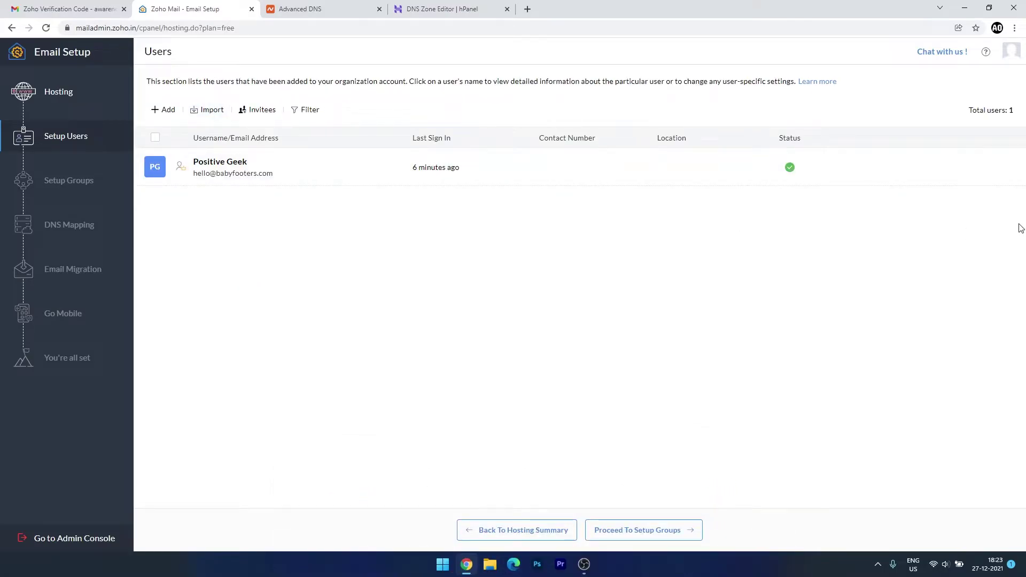
left_click(928, 169)
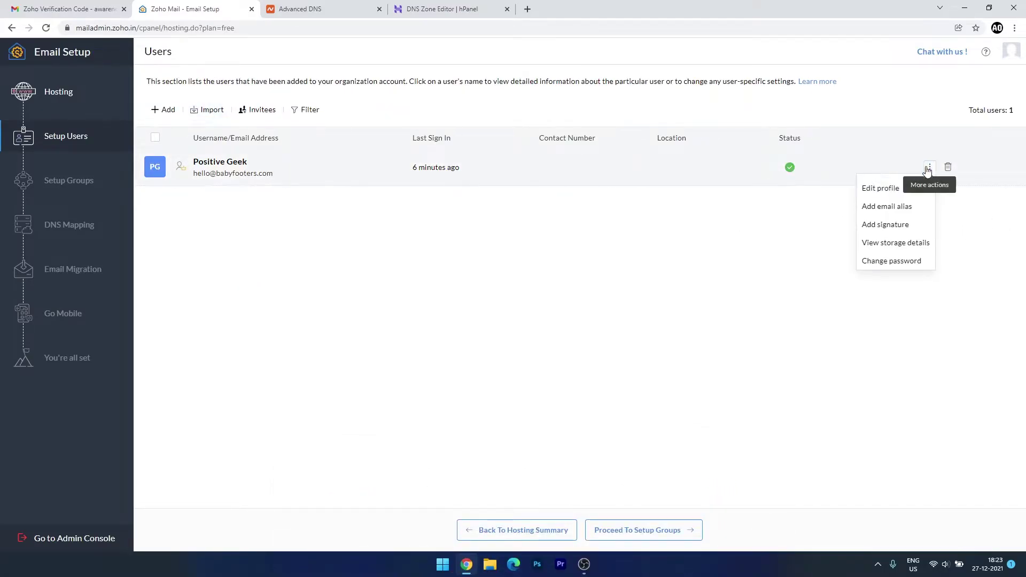
left_click(885, 262)
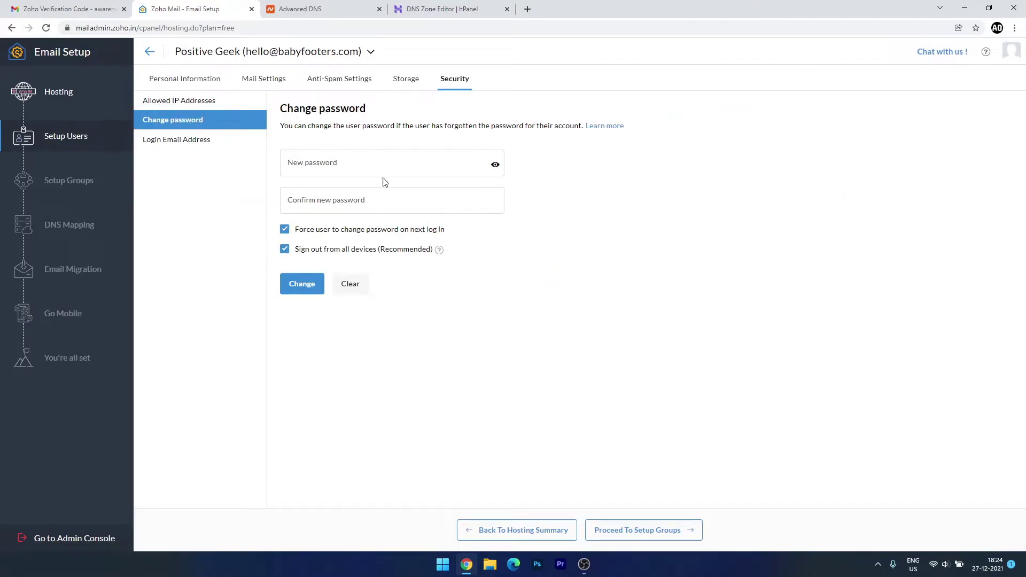
left_click(372, 164)
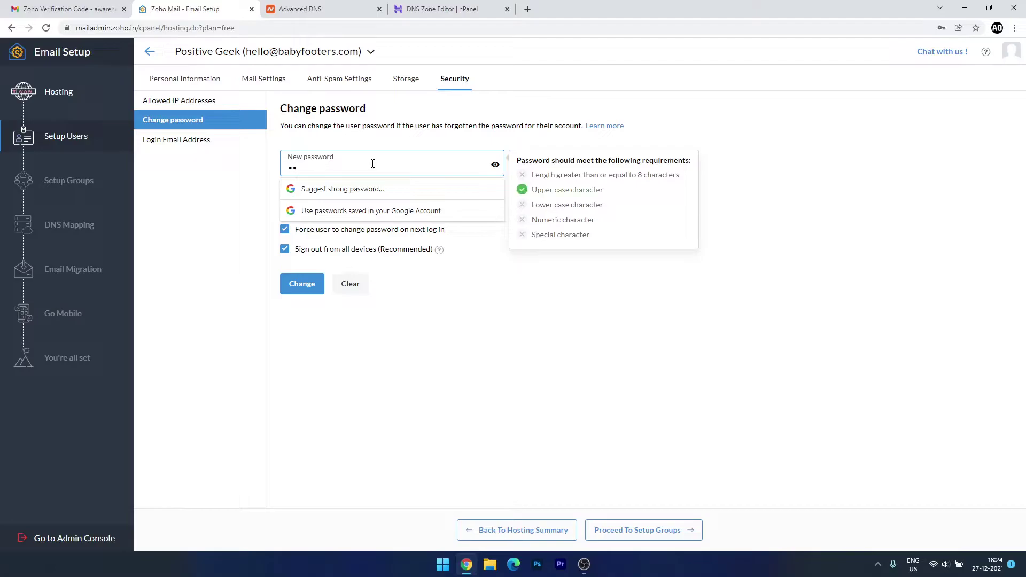
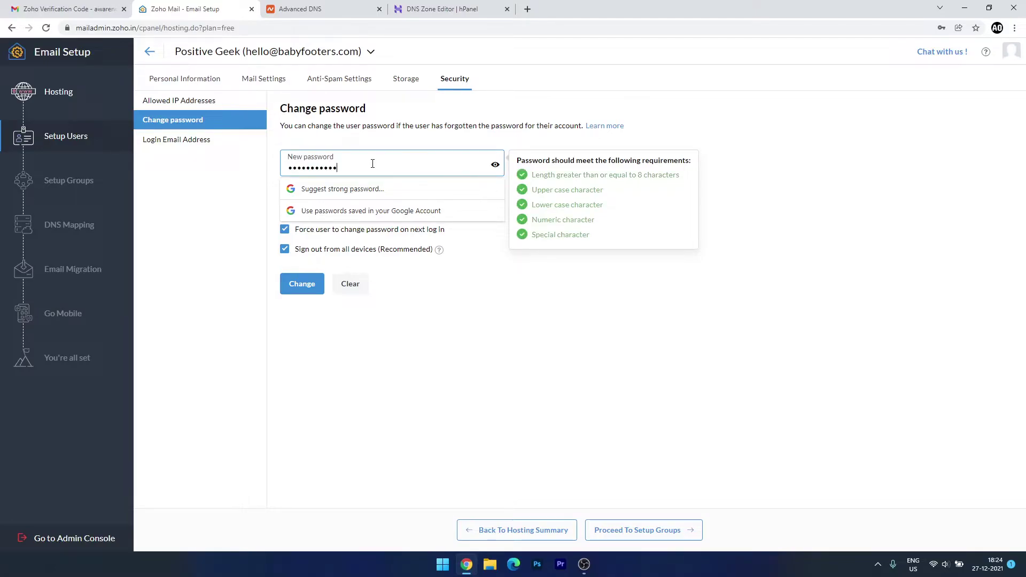
key("Tab")
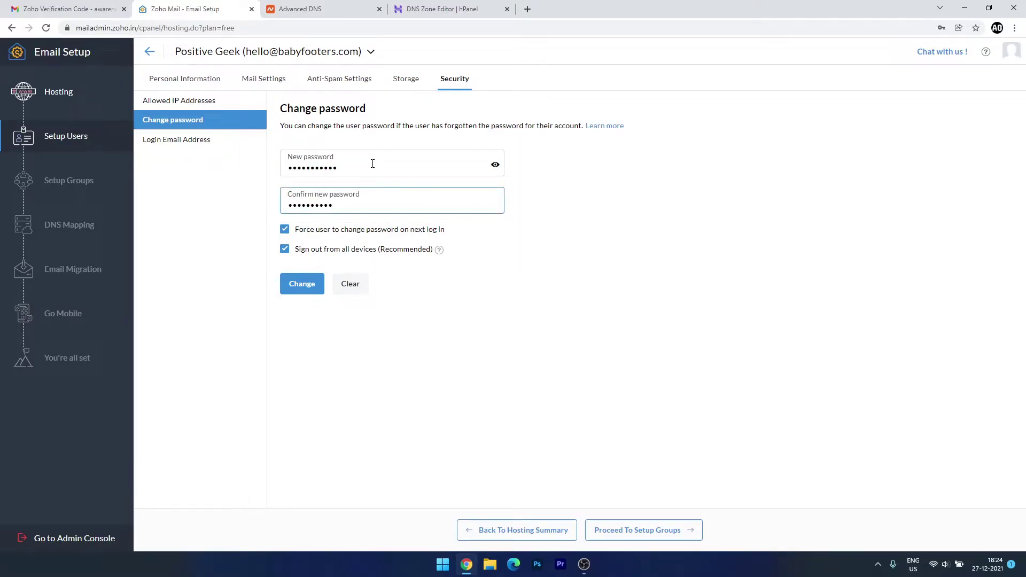
left_click(300, 284)
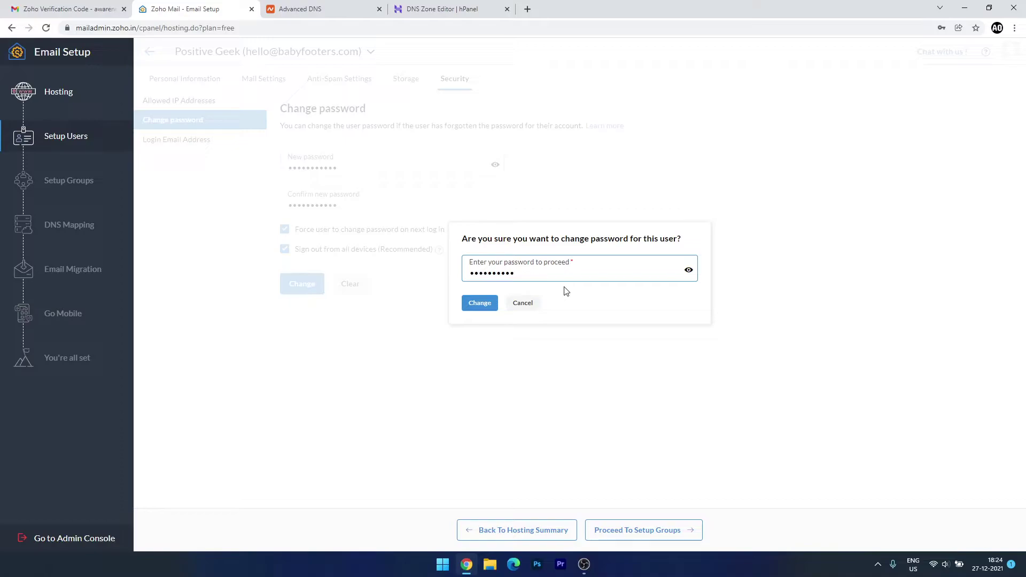
left_click(473, 304)
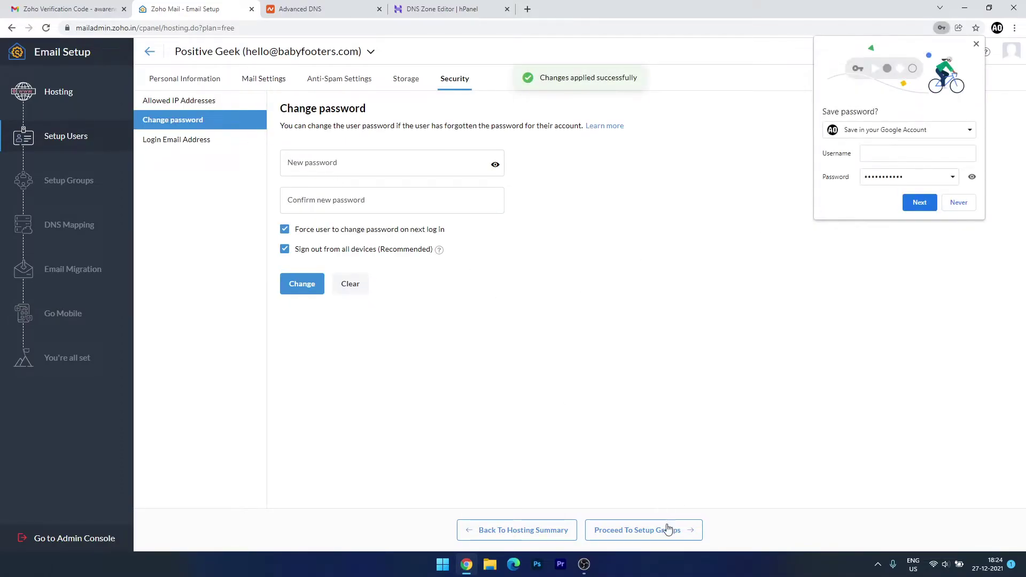
Skip past Groups to DNS Mapping, declining Chrome's password save, and copy mx.zoho.in.
left_click(652, 537)
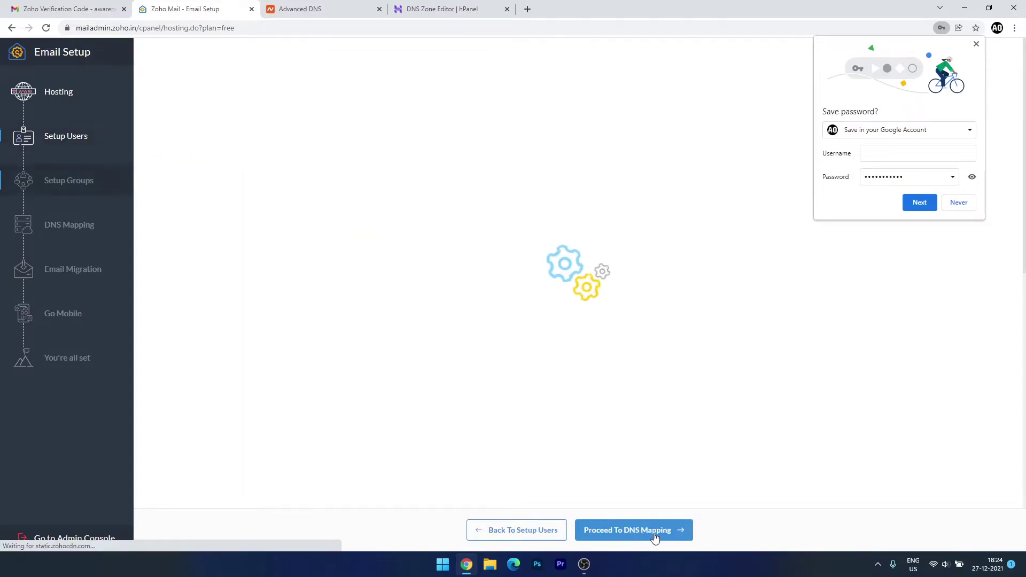
left_click(957, 209)
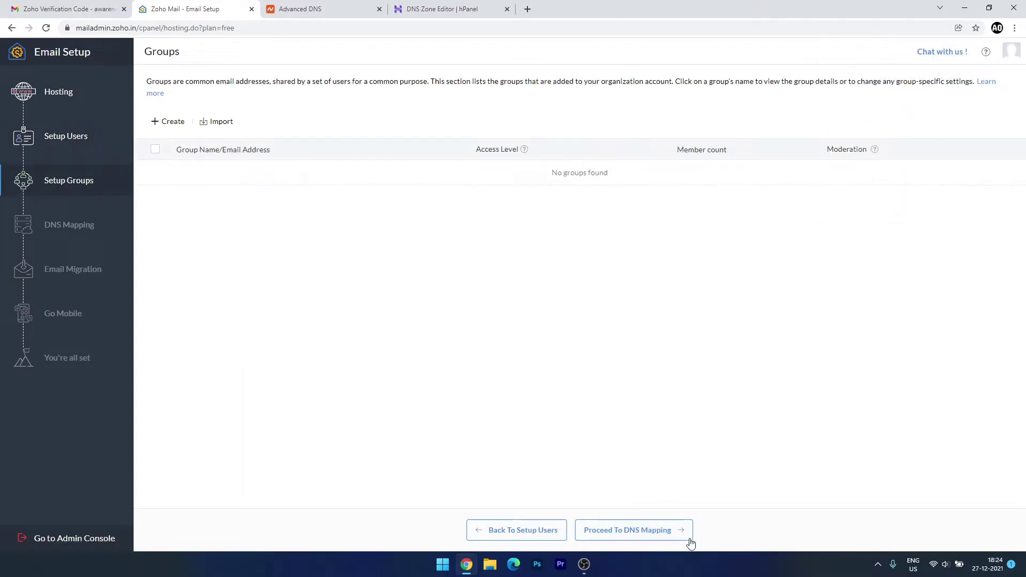
left_click(628, 538)
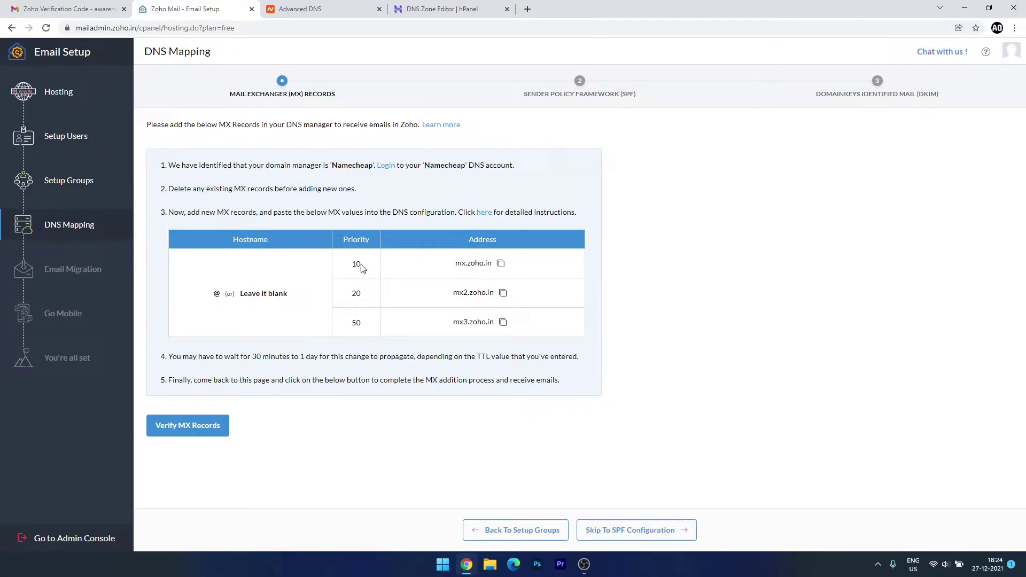
left_click_drag(234, 188, 264, 191)
left_click(501, 264)
left_click(325, 6)
Switch Namecheap mail settings to Custom MX and fill the row: host @, mx.zoho.in, priority 10.
scroll(398, 307, "down", 2)
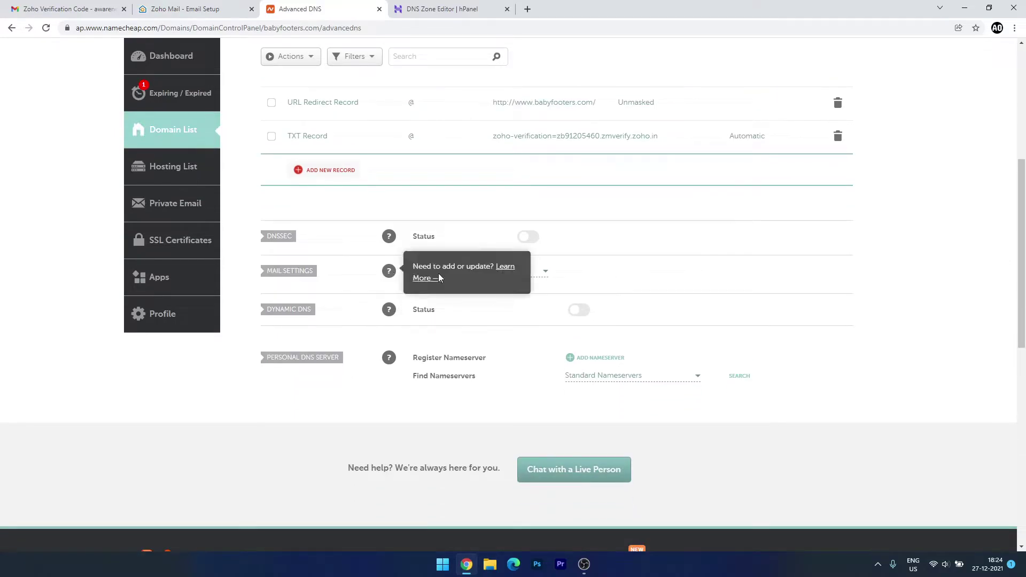
left_click(542, 271)
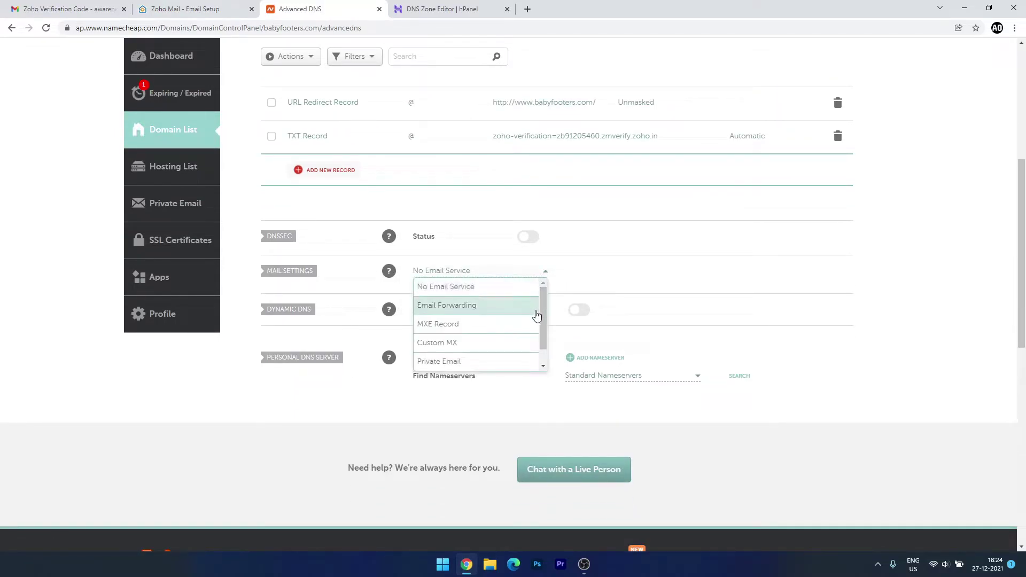
scroll(541, 317, "down", 1)
left_click(464, 327)
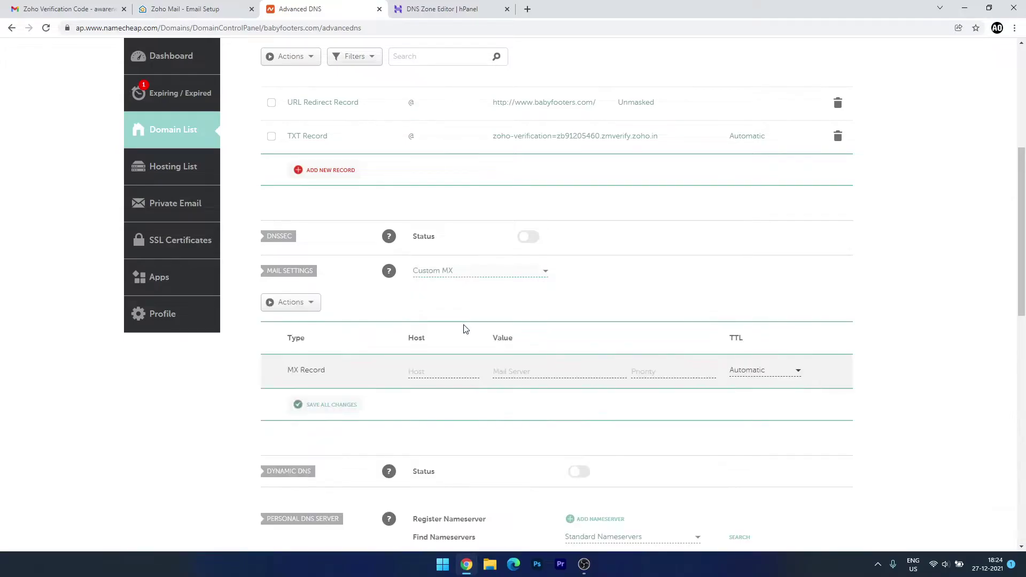
left_click(436, 373)
left_click(540, 373)
key("ctrl+v")
left_click(651, 375)
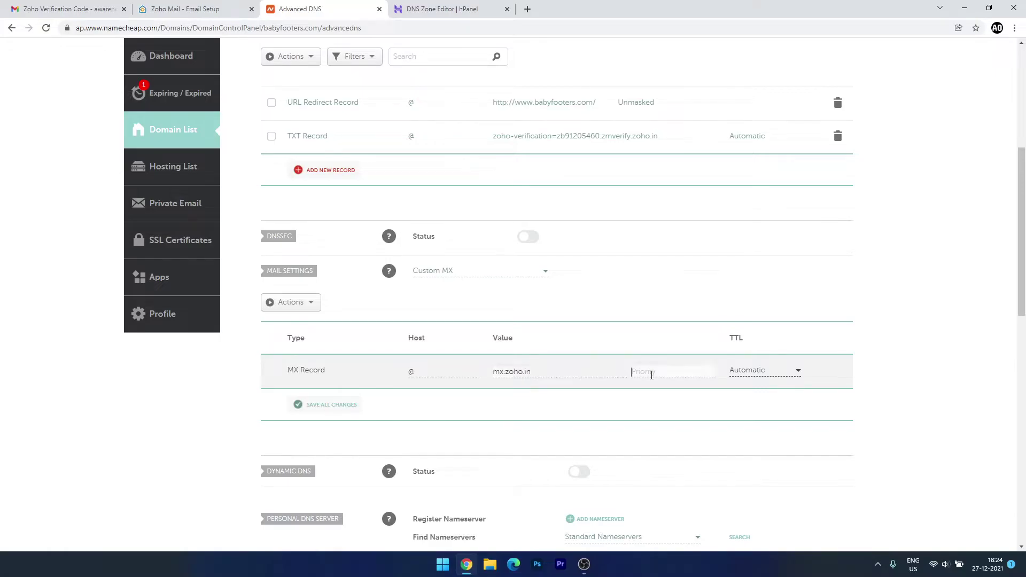
type("10")
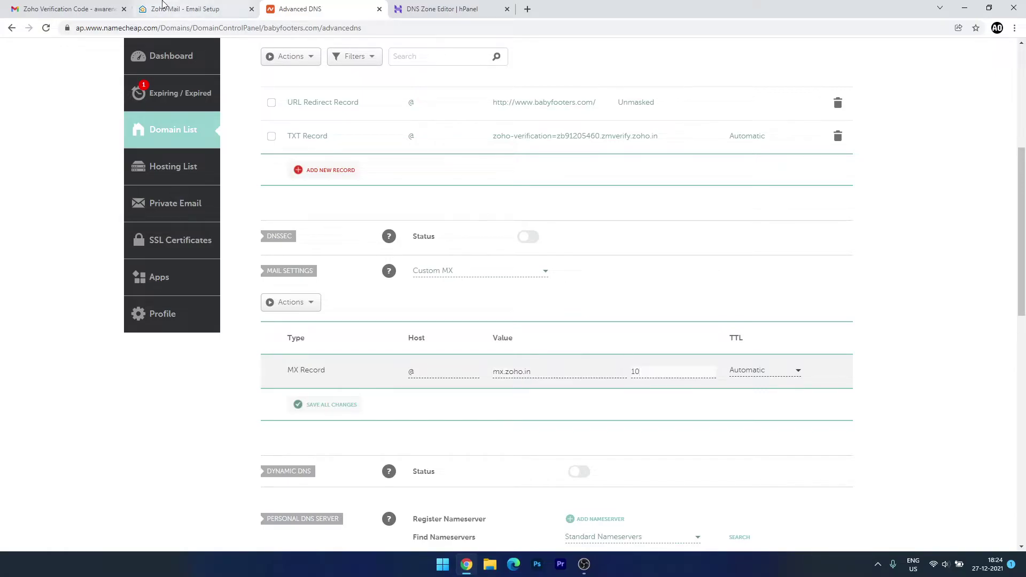
left_click(172, 9)
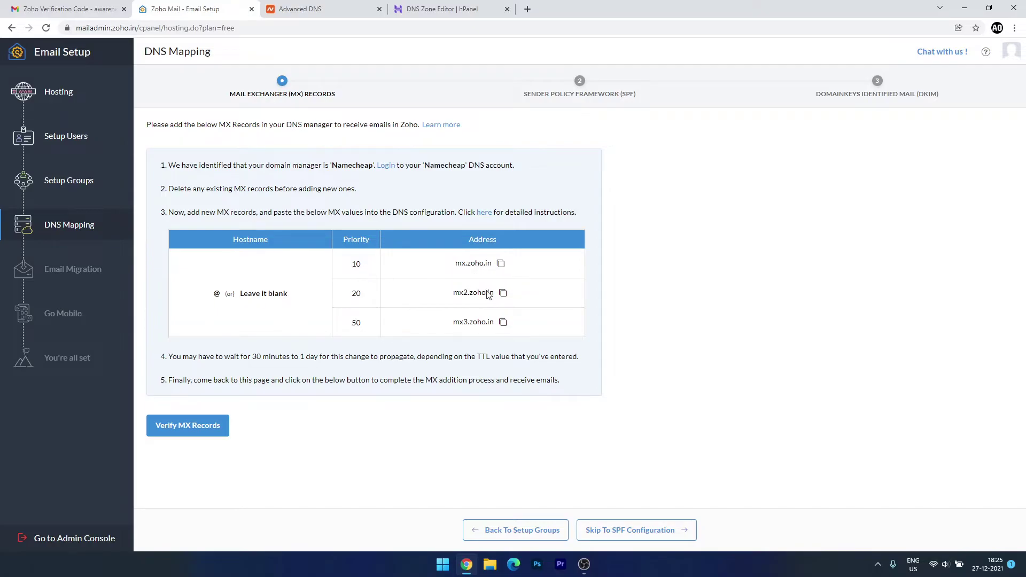
Save the pending mx.zoho.in MX record with priority 10.
left_click(503, 294)
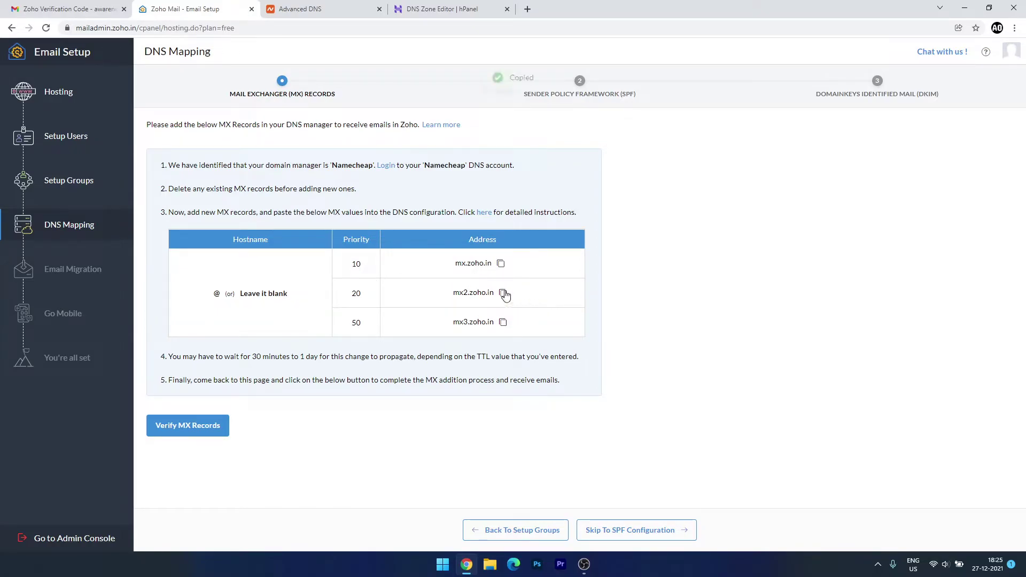
left_click(300, 9)
left_click(319, 410)
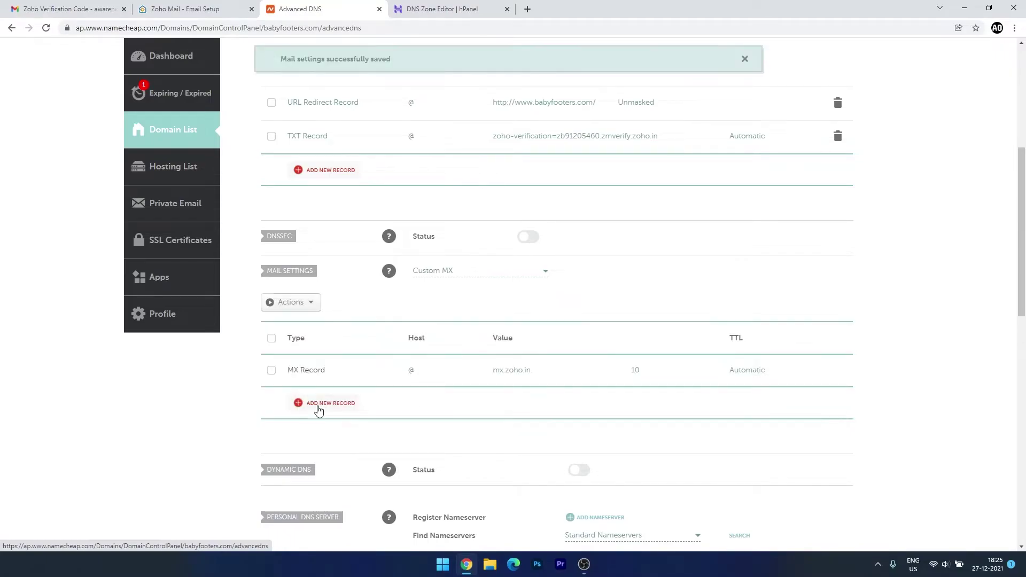
Add and save a second MX record: host @, mx2.zoho.in, priority 20.
left_click(319, 407)
scroll(325, 405, "down", 3)
left_click(443, 233)
type("@")
left_click(549, 225)
type("mx2.zoho.in")
left_click(674, 224)
type("20")
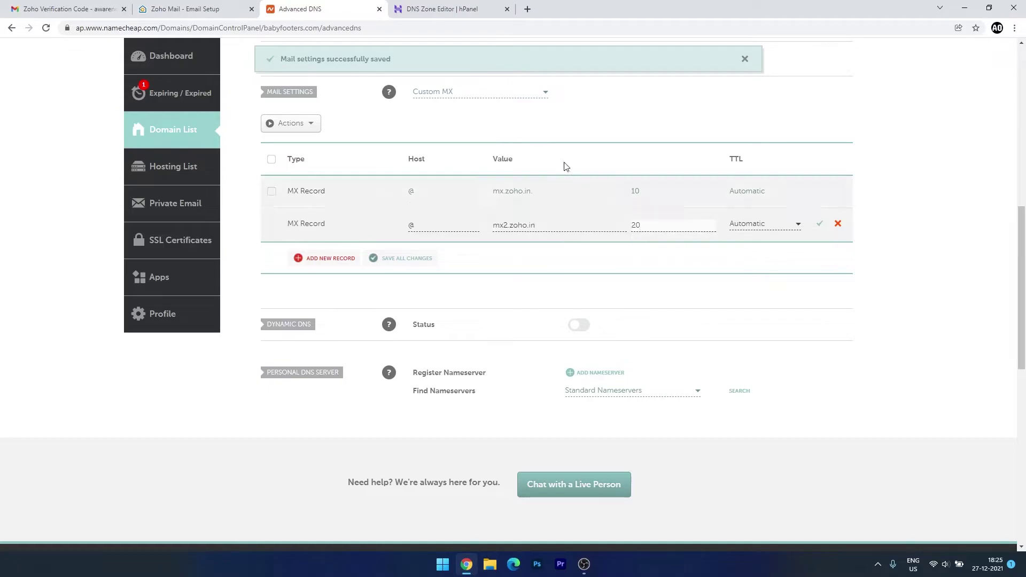
key("ctrl+shift+Tab")
key("ctrl+Tab")
left_click(821, 226)
Add and save a third MX record: host @, mx3.zoho.in, priority 50.
left_click(326, 258)
type("@")
left_click(556, 208)
type("mx3.zoho.in")
left_click(671, 208)
type("50")
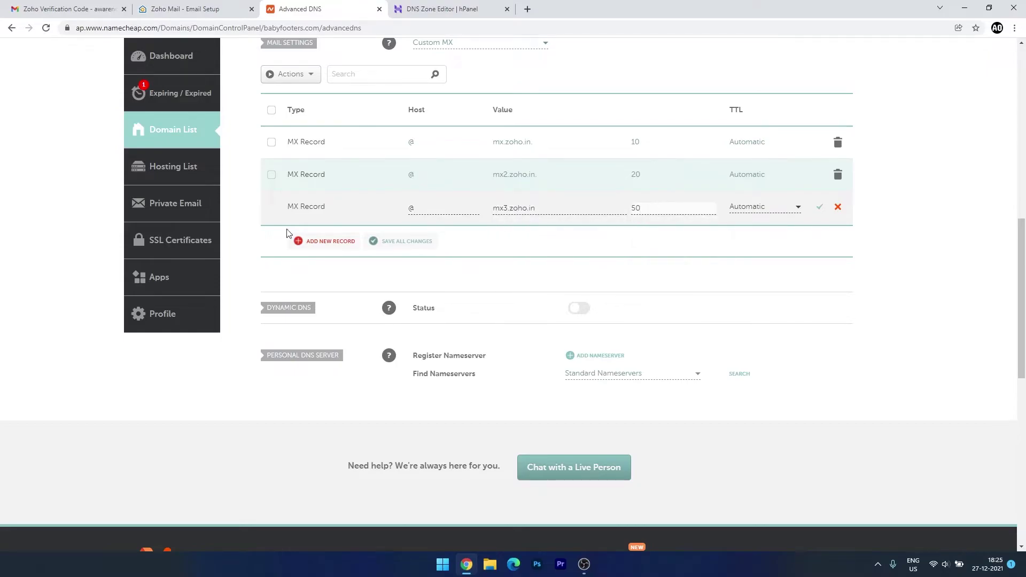
left_click(820, 208)
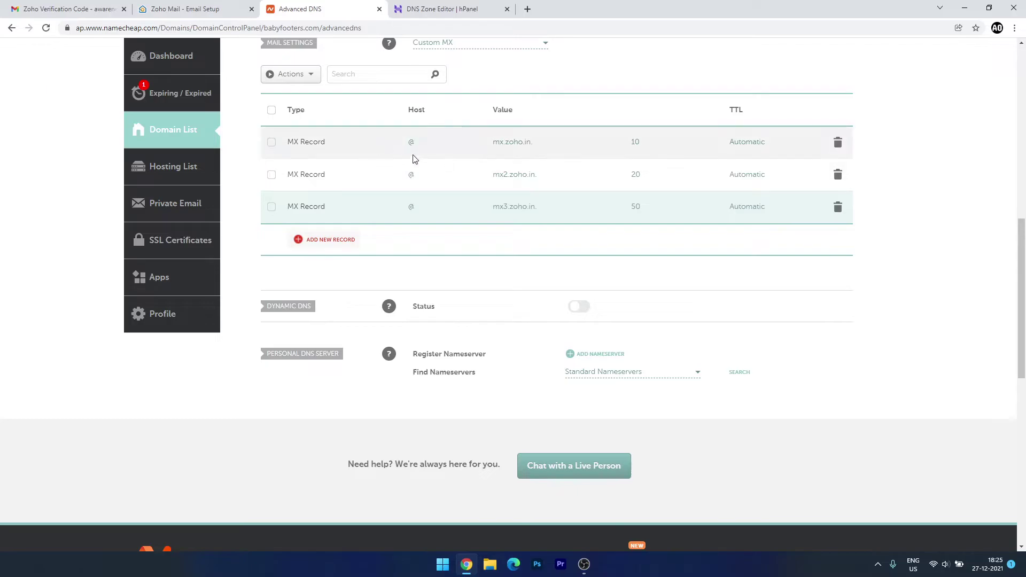
left_click(179, 8)
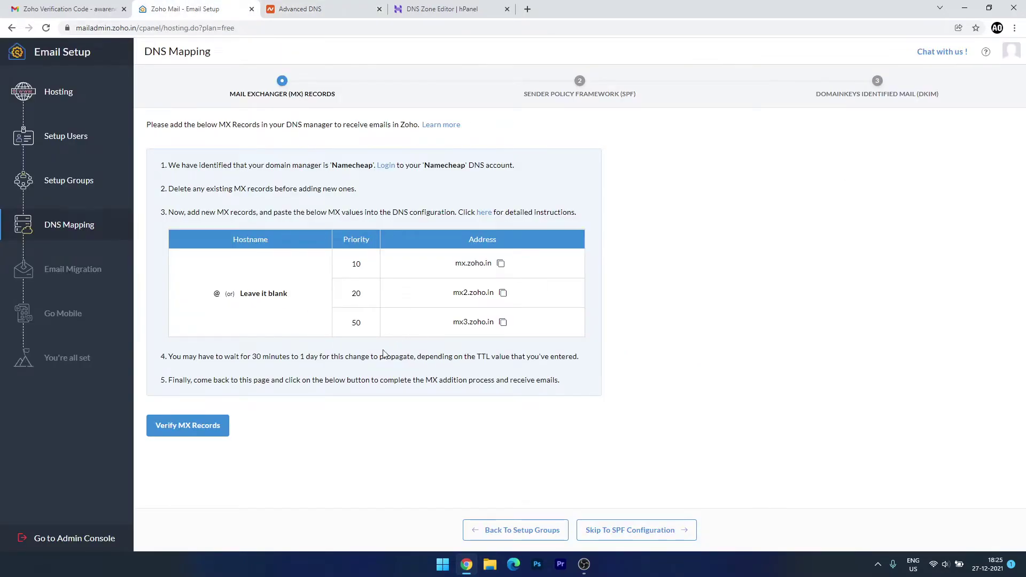
Verify the MX records with Zoho, retrying until confirmed, then proceed to SPF configuration.
left_click(208, 425)
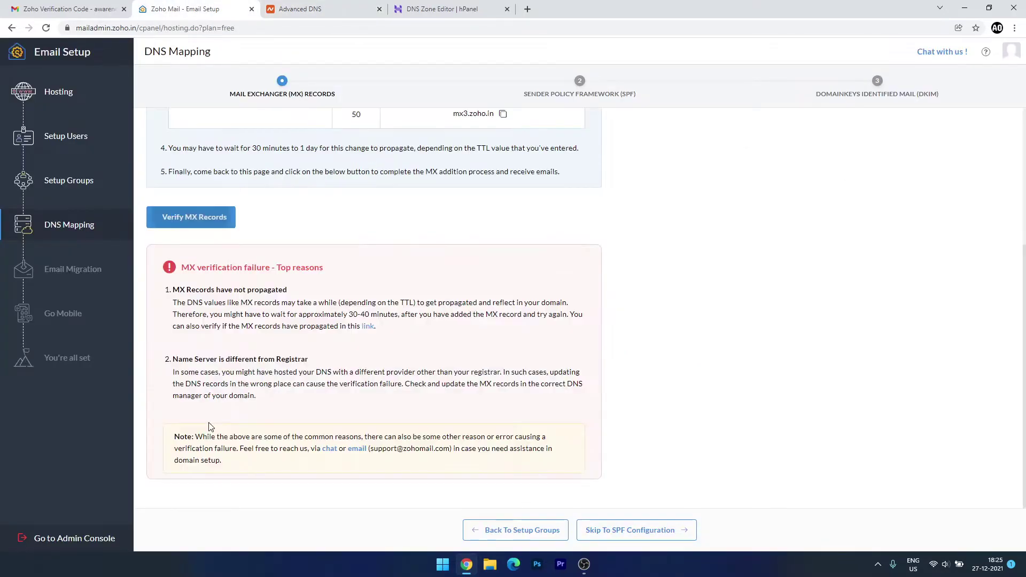
scroll(388, 358, "up", 2)
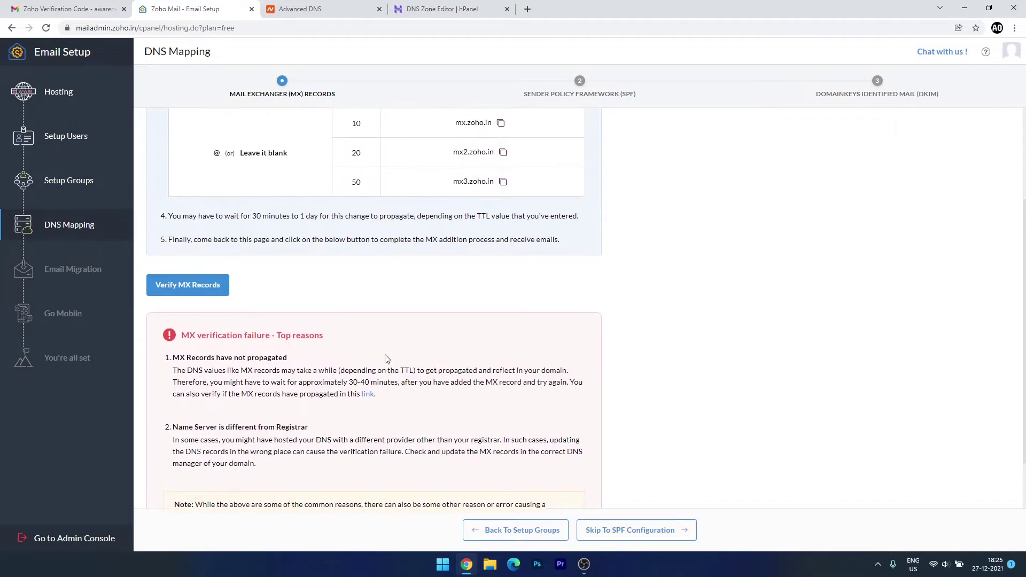
scroll(388, 358, "up", 2)
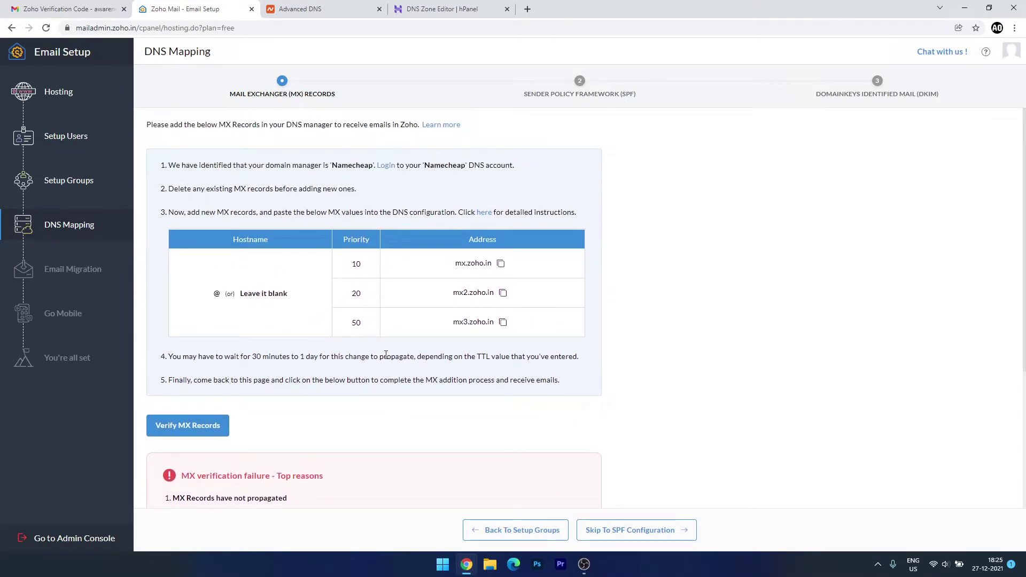
left_click(182, 425)
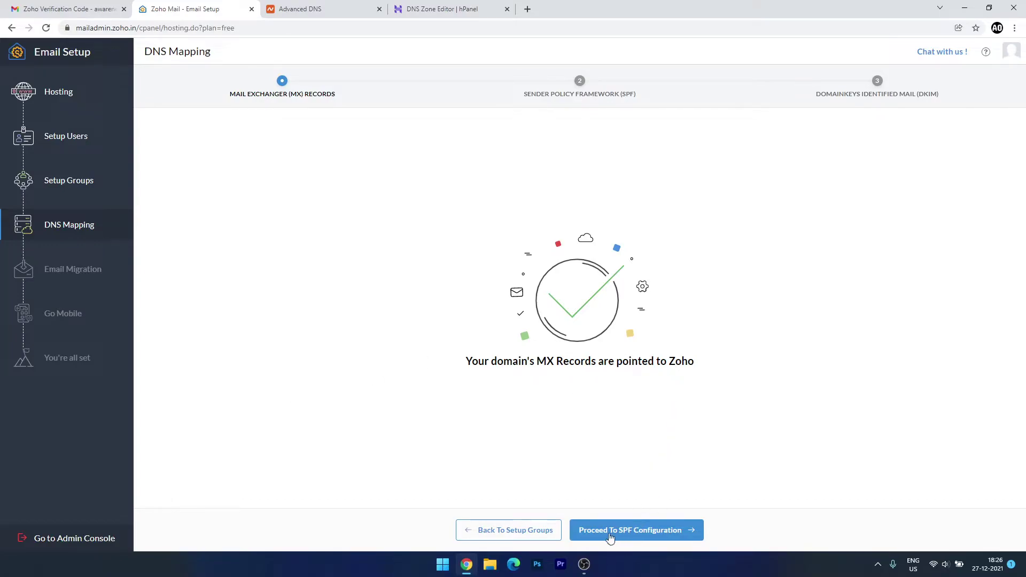
left_click(641, 537)
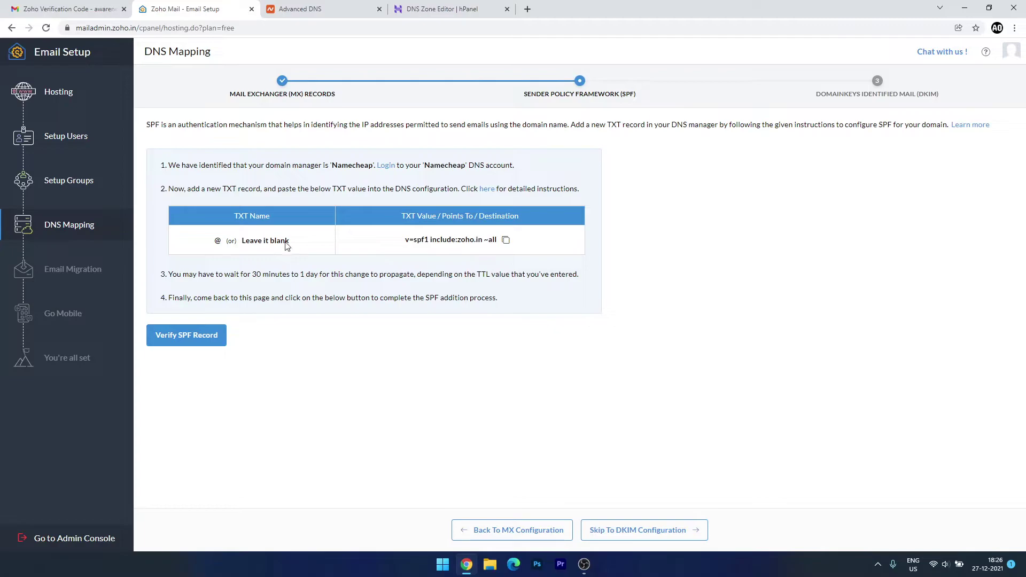
Copy Zoho's SPF value v=spf1 include:zoho.in ~all.
left_click(506, 240)
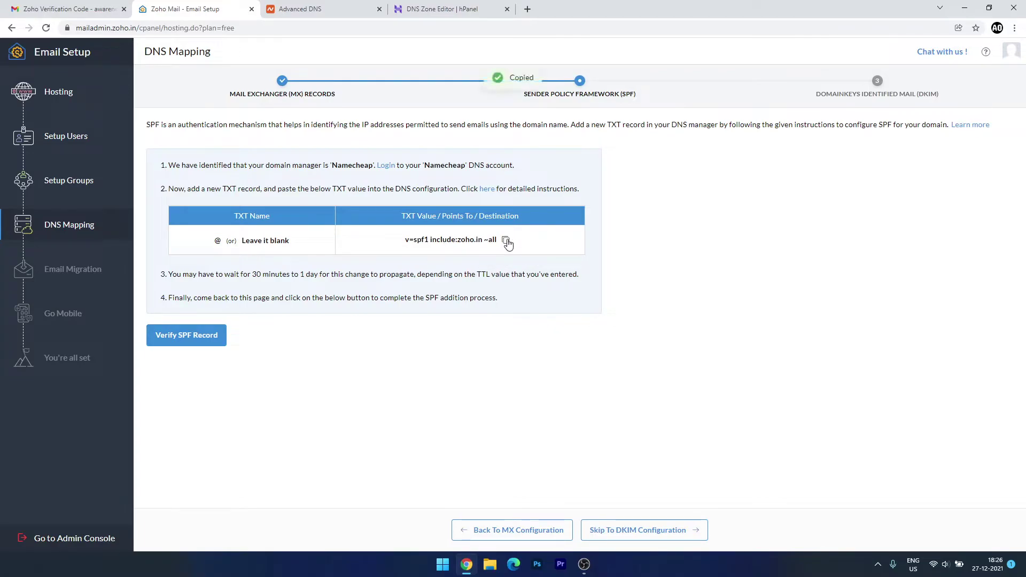
left_click(337, 5)
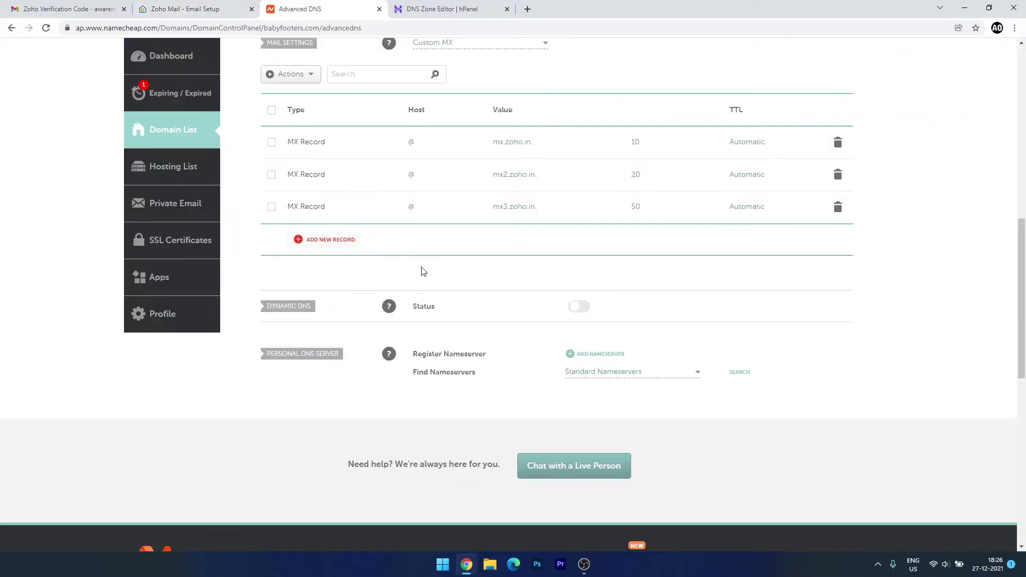
scroll(422, 271, "up", 3)
scroll(442, 353, "up", 6)
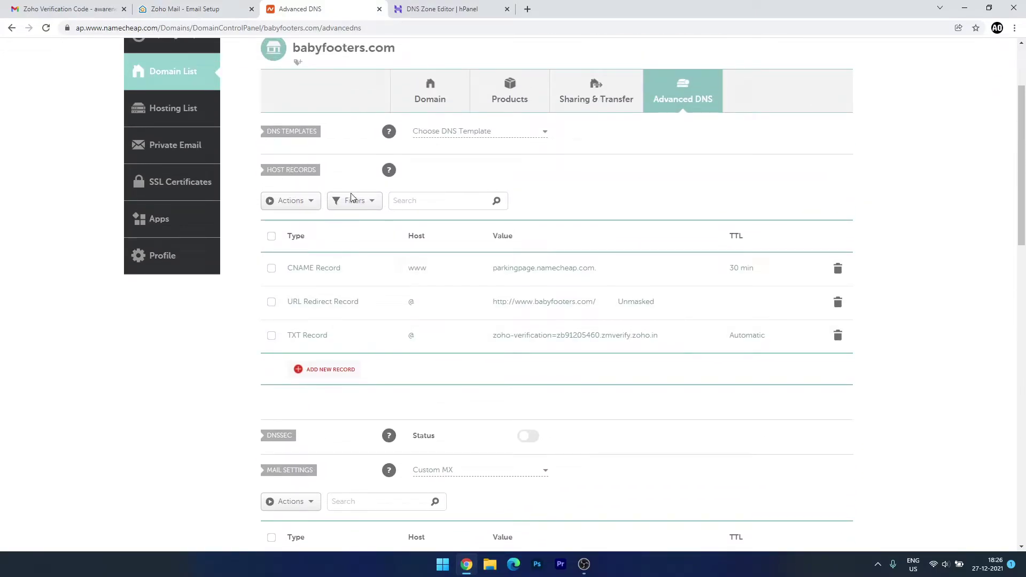
Add and save a Namecheap TXT record with host @ and the pasted SPF value.
left_click(329, 374)
scroll(328, 374, "down", 3)
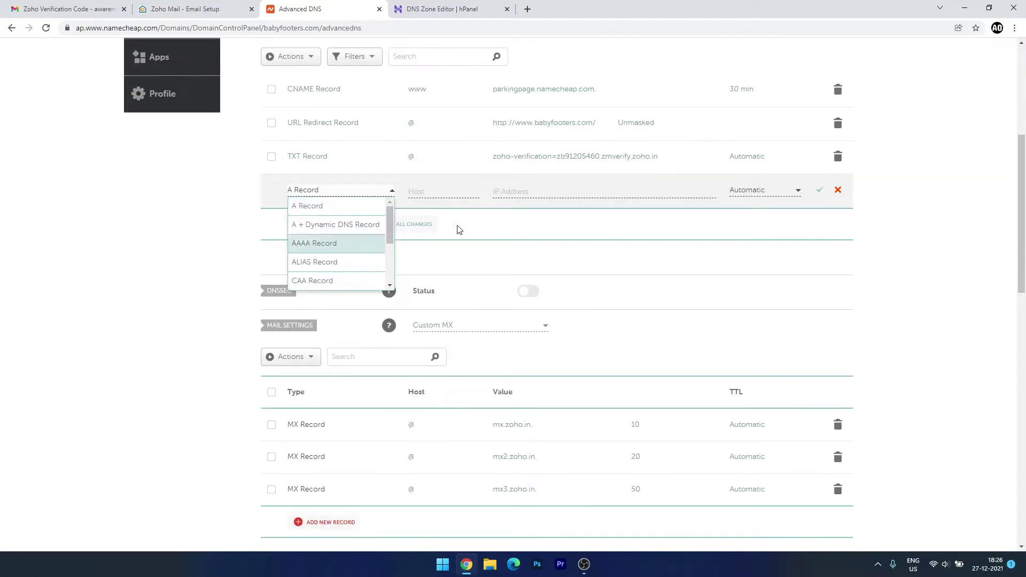
left_click_drag(390, 220, 390, 256)
left_click(326, 281)
left_click(428, 195)
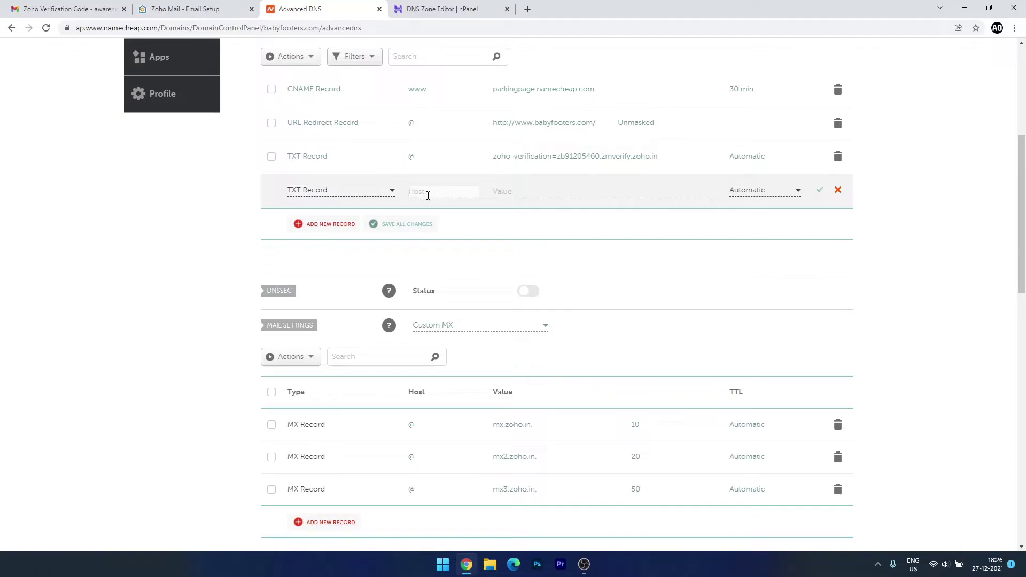
type("@")
left_click(522, 191)
key("ctrl+v")
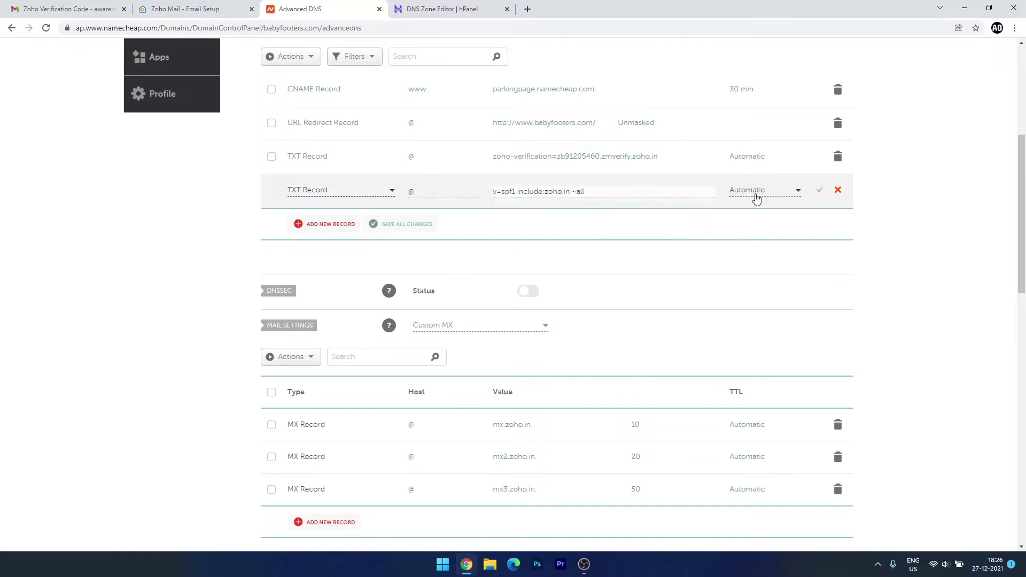
left_click(820, 191)
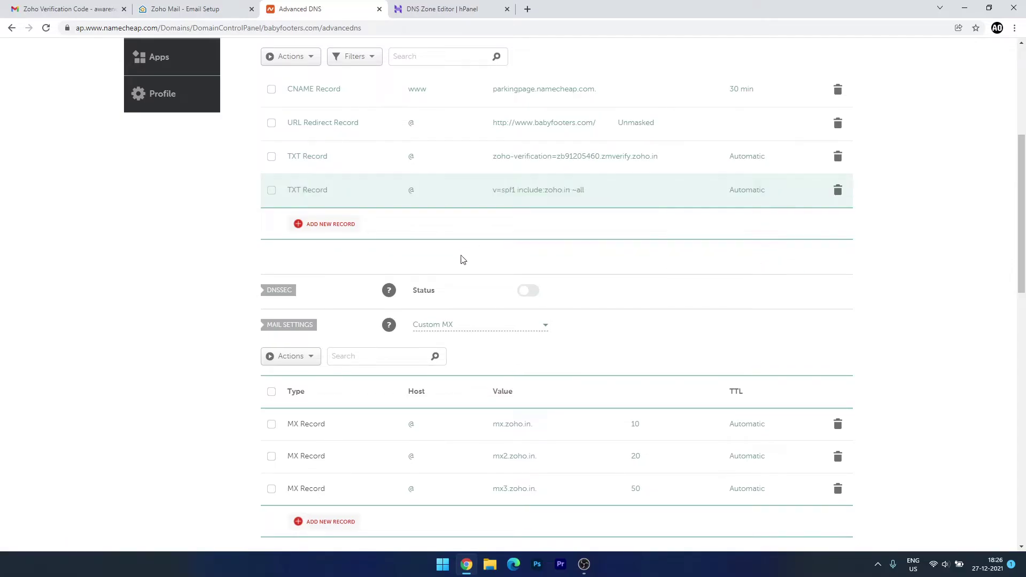
scroll(465, 258, "up", 5)
key("ctrl+shift+Tab")
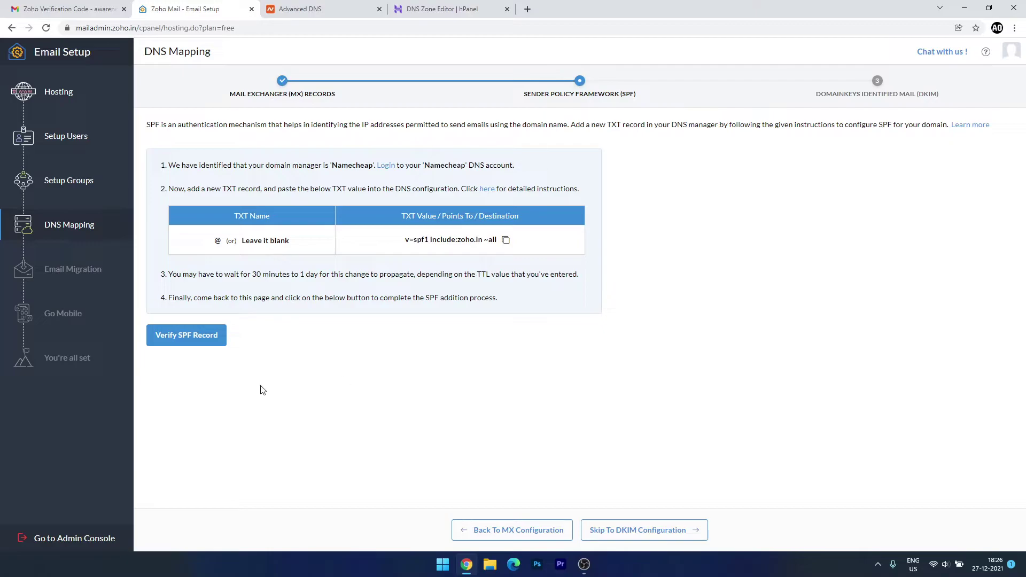
Verify the SPF record with Zoho, retrying until it succeeds, then proceed to DKIM configuration.
left_click(205, 336)
scroll(302, 322, "up", 3)
scroll(302, 322, "up", 1)
left_click(190, 343)
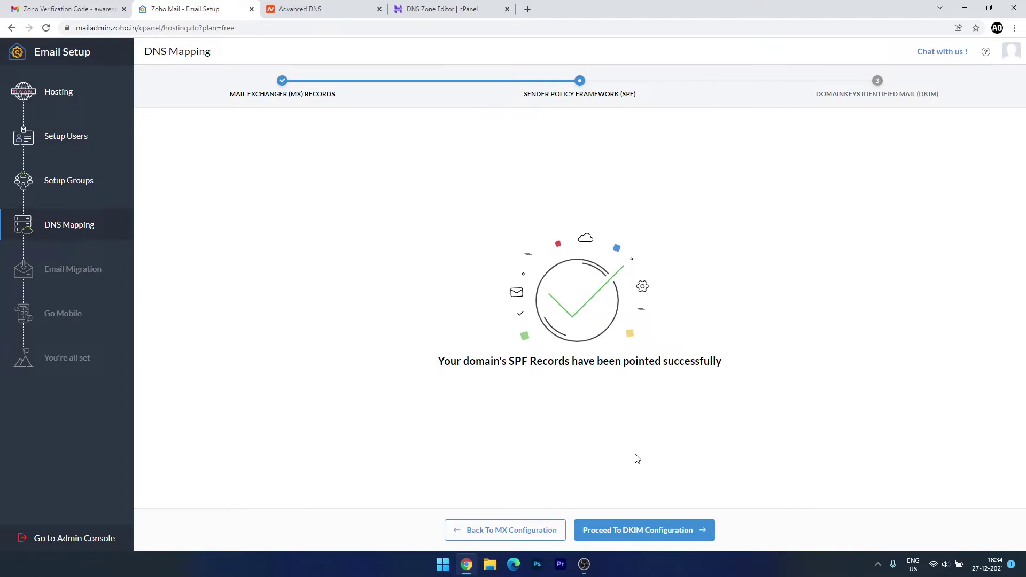
left_click(640, 531)
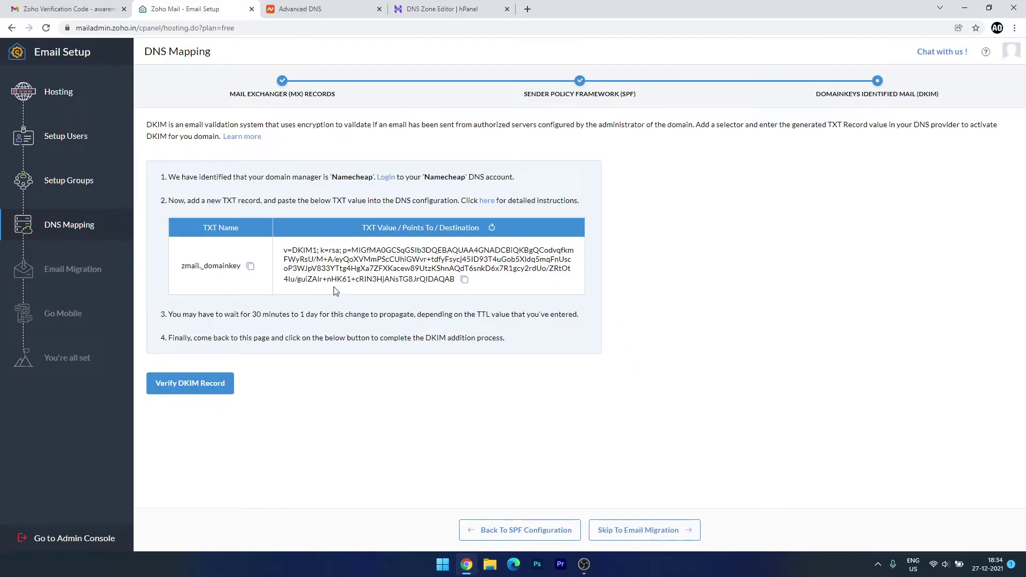
Add a new TXT record in Namecheap Advanced DNS with host zmail._domainkey.
left_click(463, 280)
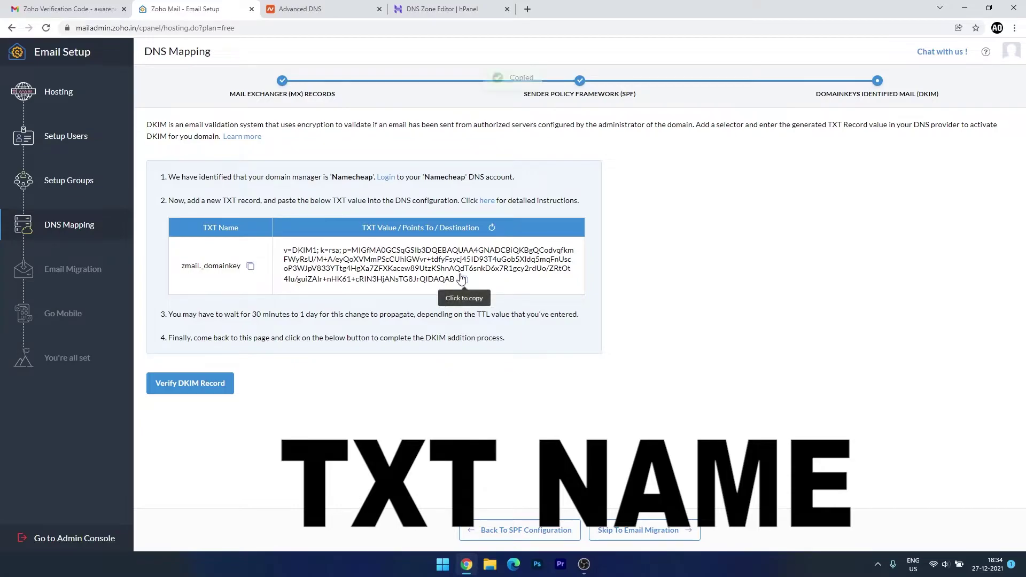
left_click(249, 267)
left_click(316, 9)
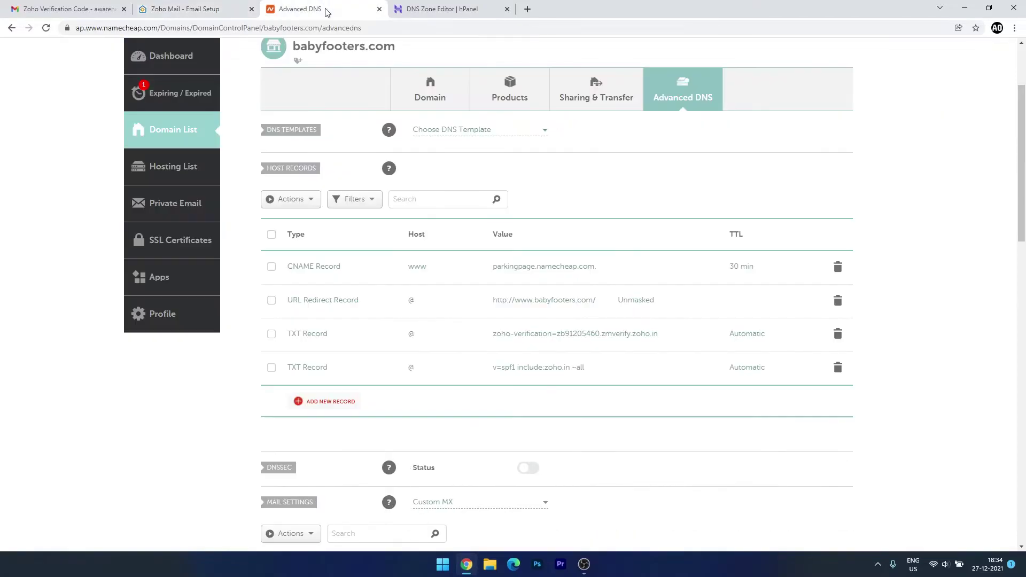
left_click(321, 402)
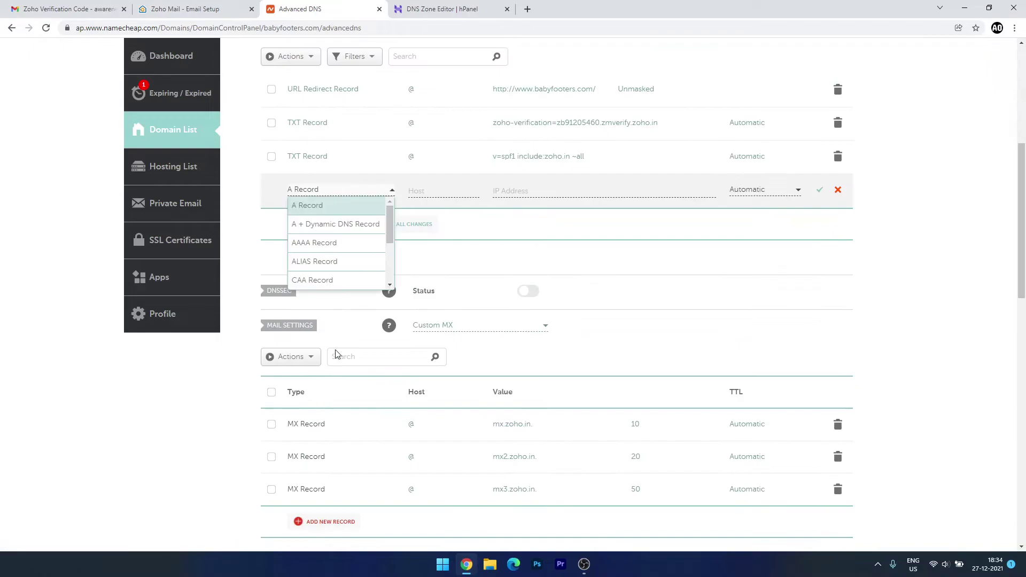
scroll(390, 222, "down", 3)
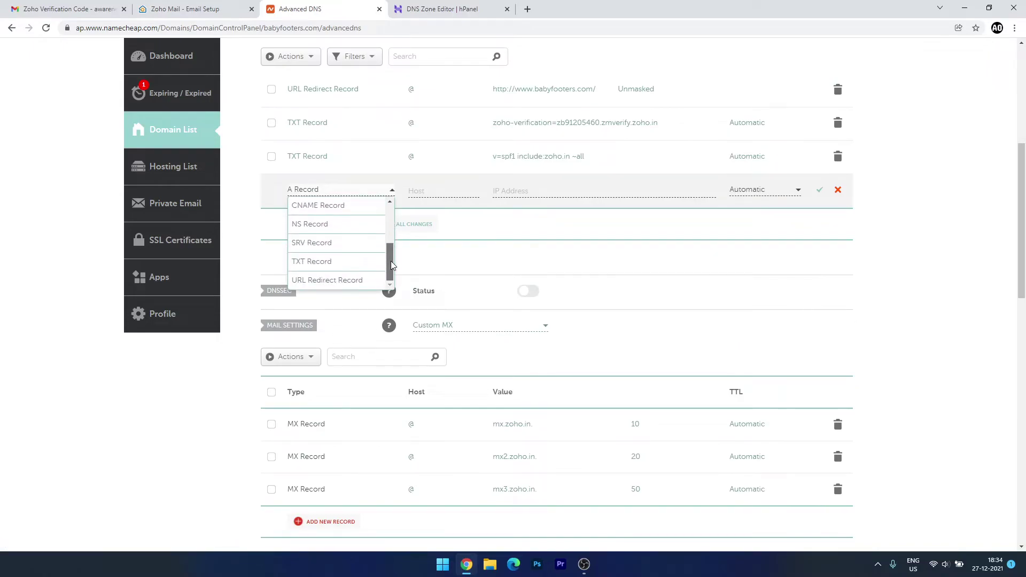
left_click(360, 261)
left_click(438, 191)
key("ctrl+v")
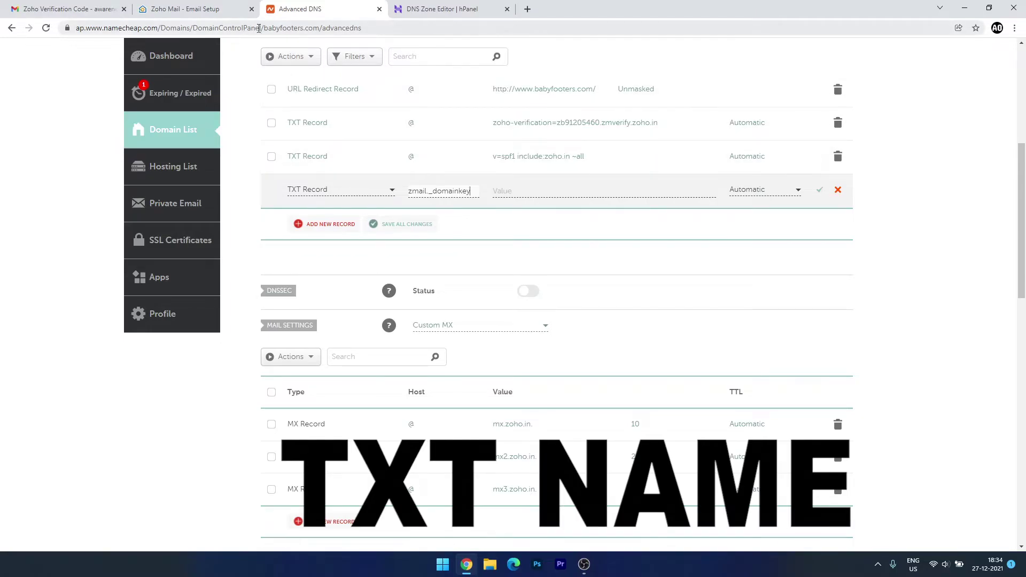
Paste Zoho's DKIM key as the TXT record value and save the record.
left_click(205, 12)
left_click(464, 280)
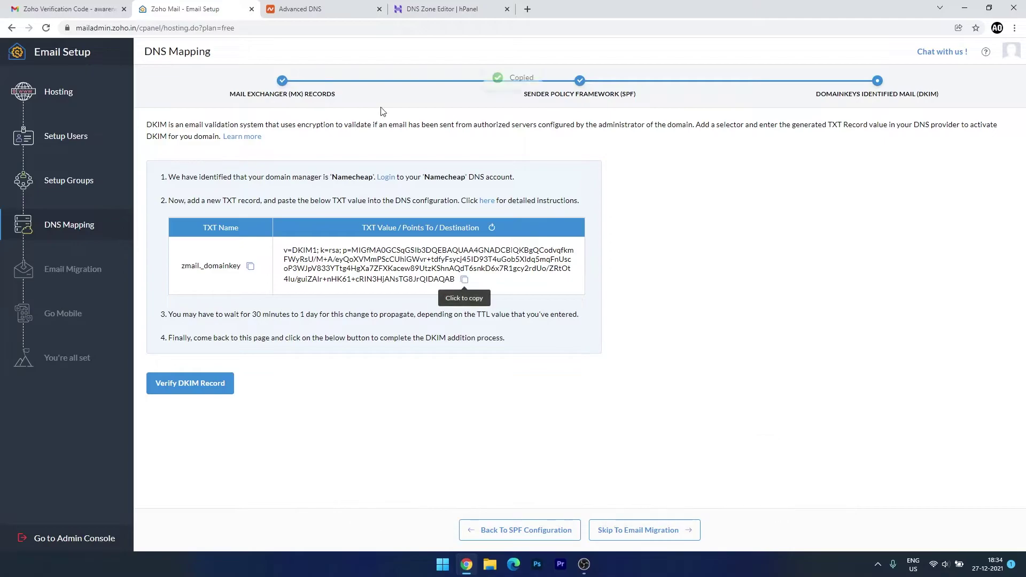
left_click(348, 9)
left_click(531, 187)
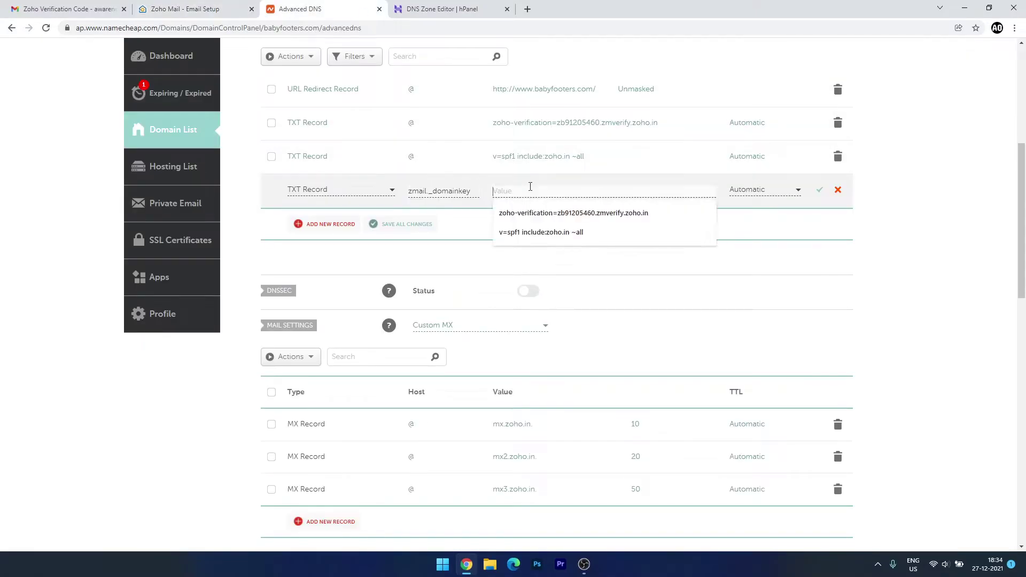
key("ctrl+v")
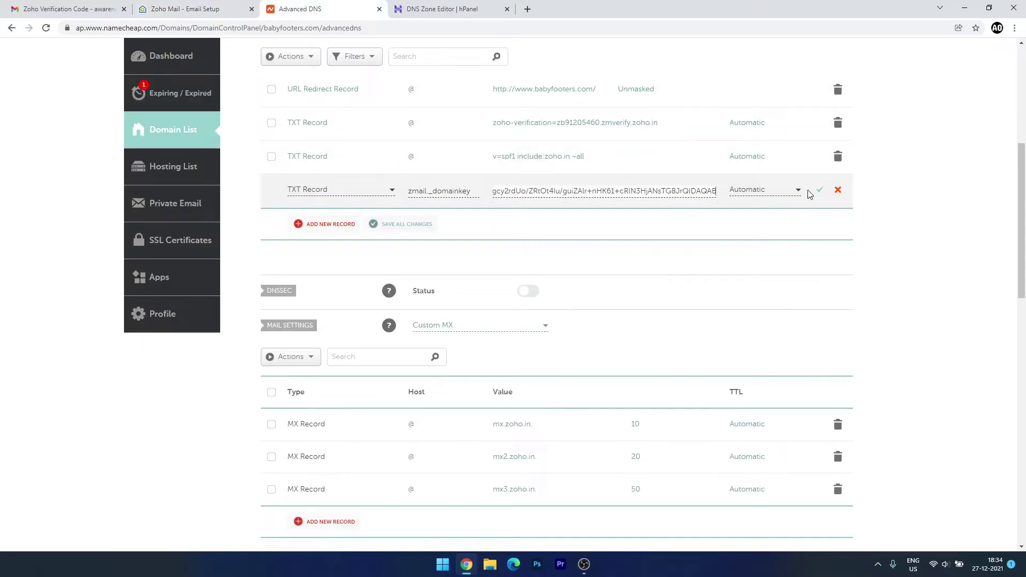
left_click(820, 191)
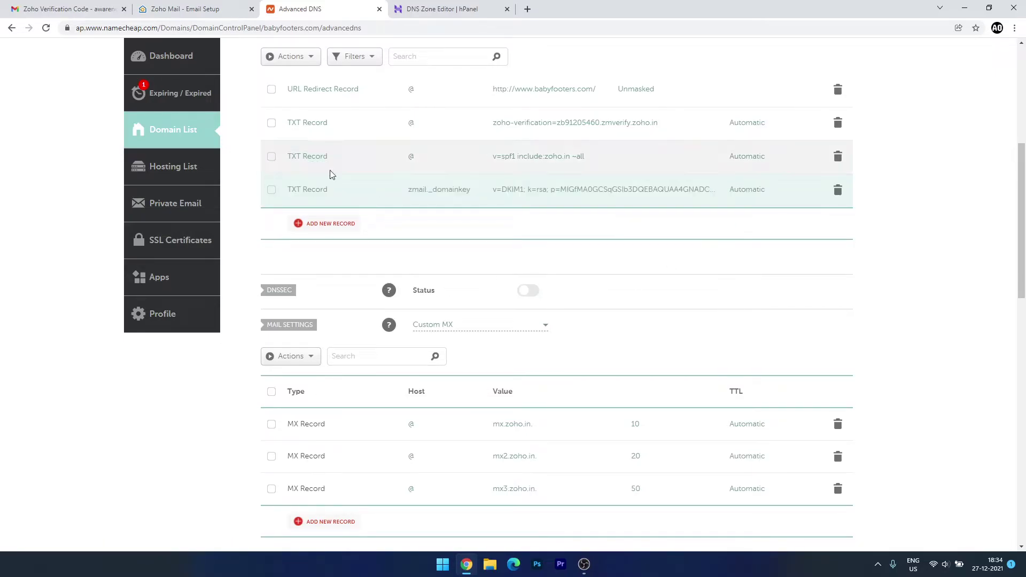
key("ctrl+shift+Tab")
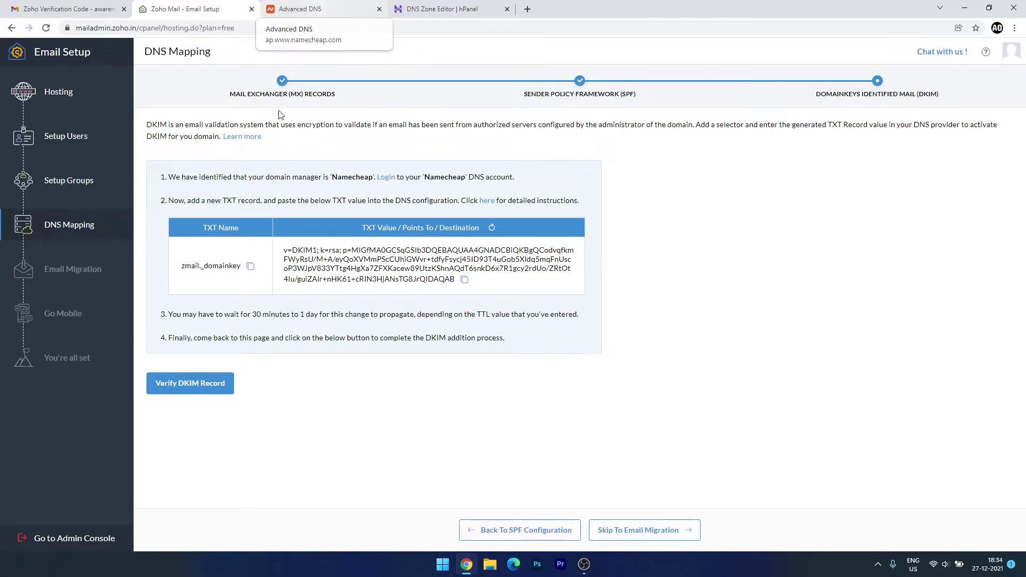
Verify the babyfooters.com DKIM record in Zoho, then proceed to Email Migration.
left_click(214, 387)
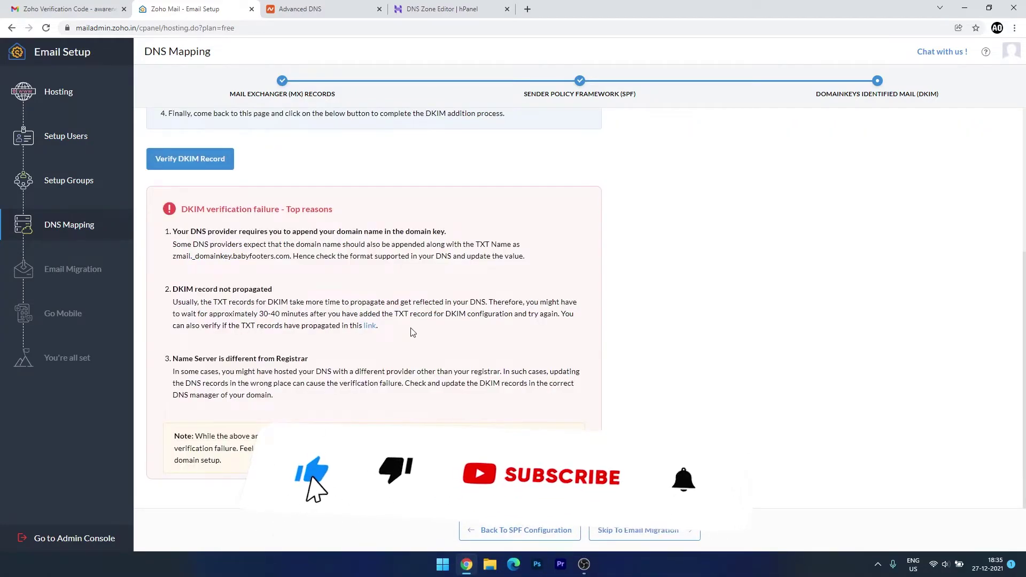
scroll(410, 305, "up", 4)
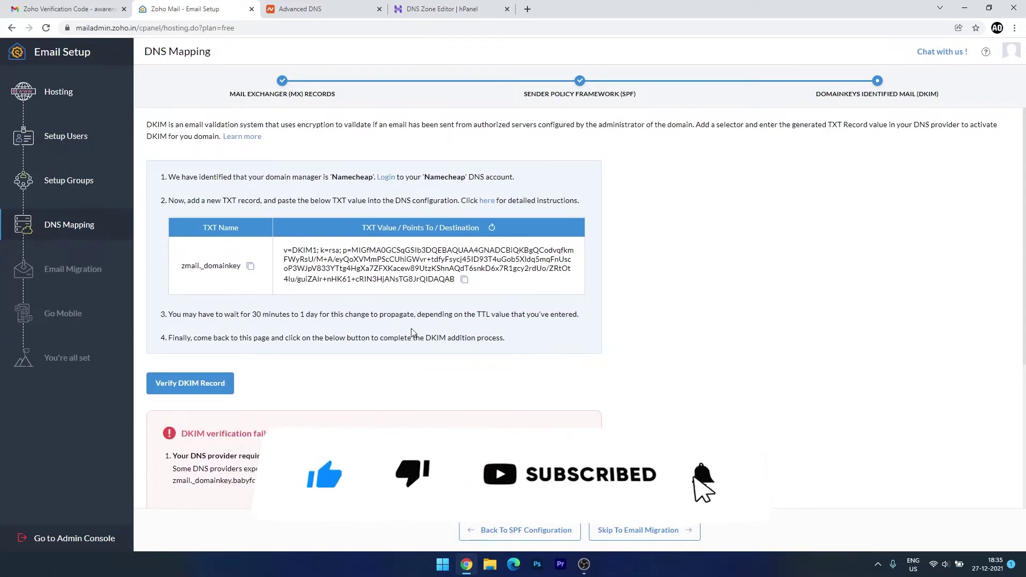
left_click(206, 390)
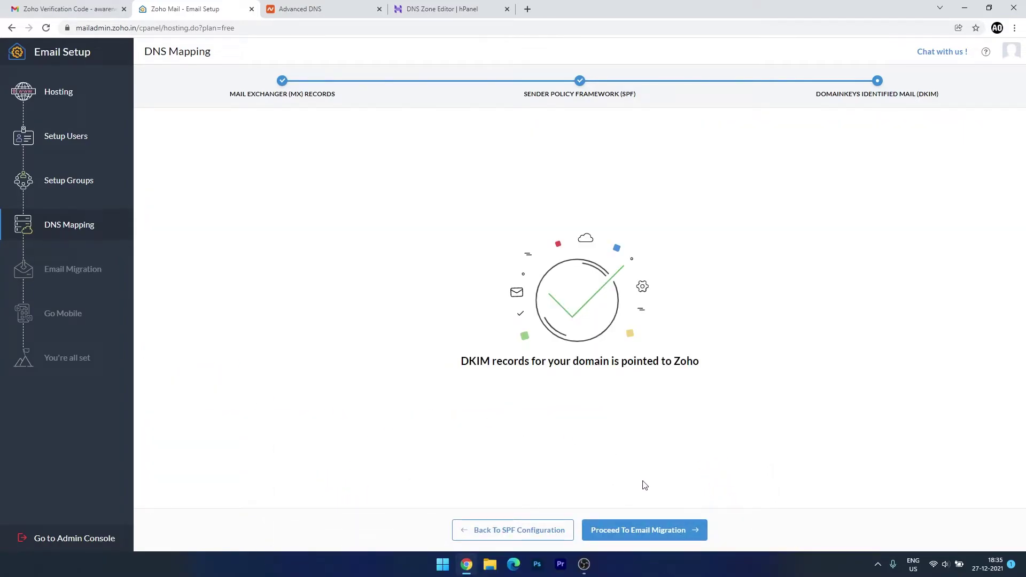
left_click(647, 531)
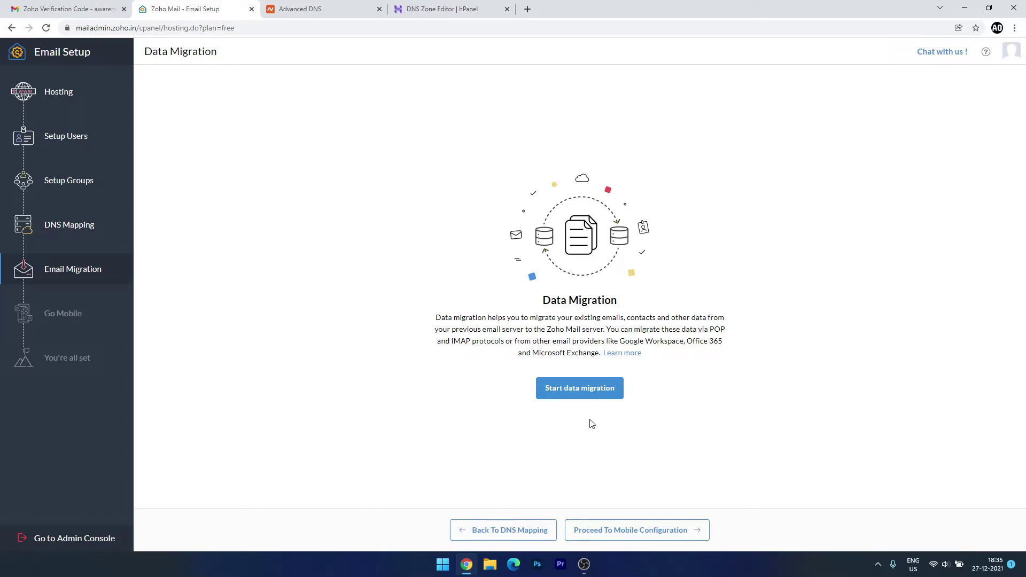
Skip past Mobile Configuration and Setup Completion, then go to the Admin Console.
left_click(632, 532)
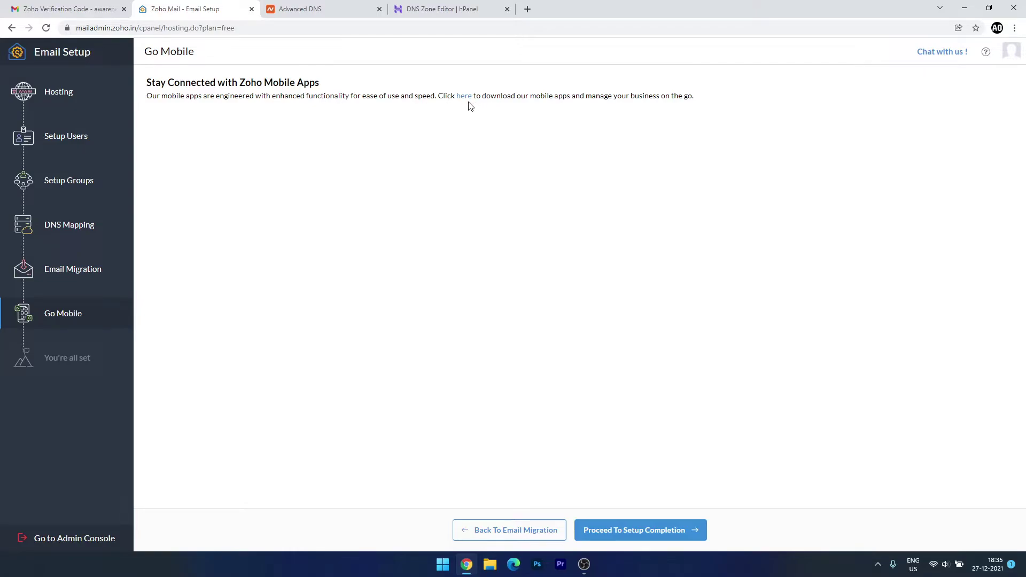
left_click(634, 534)
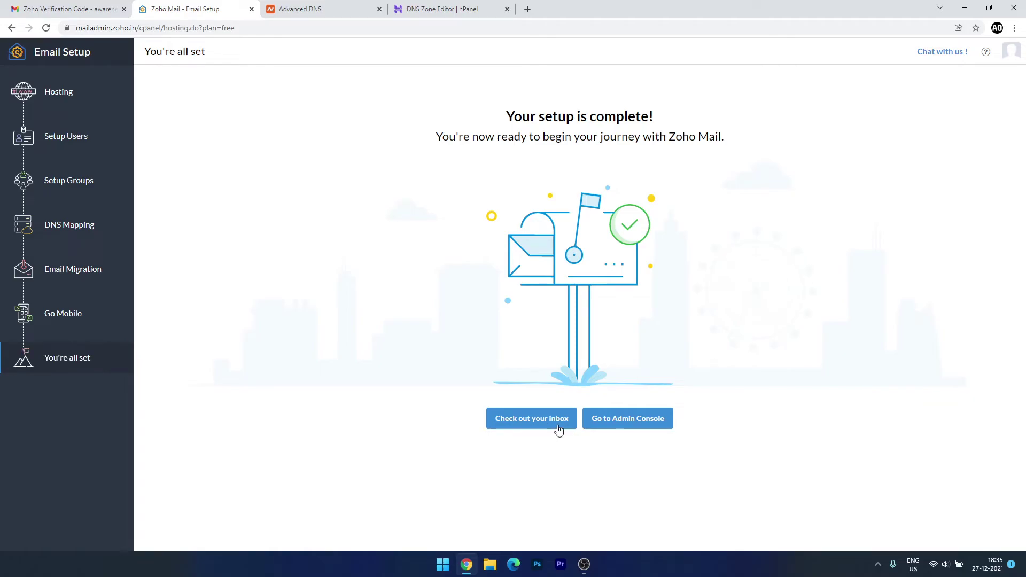
left_click(613, 419)
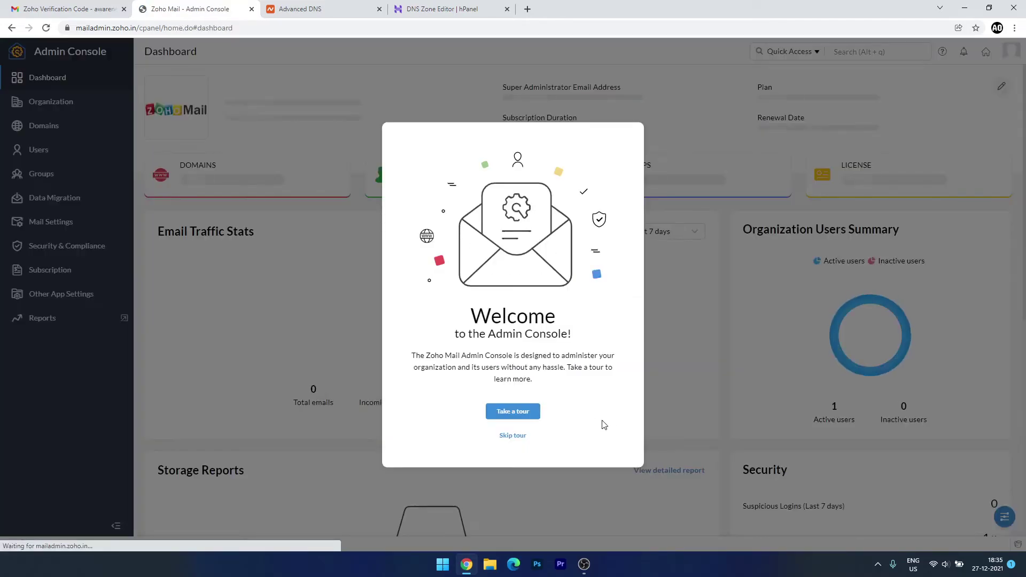
Skip the welcome tour, close Jump To, and select the super administrator's email address.
left_click(520, 438)
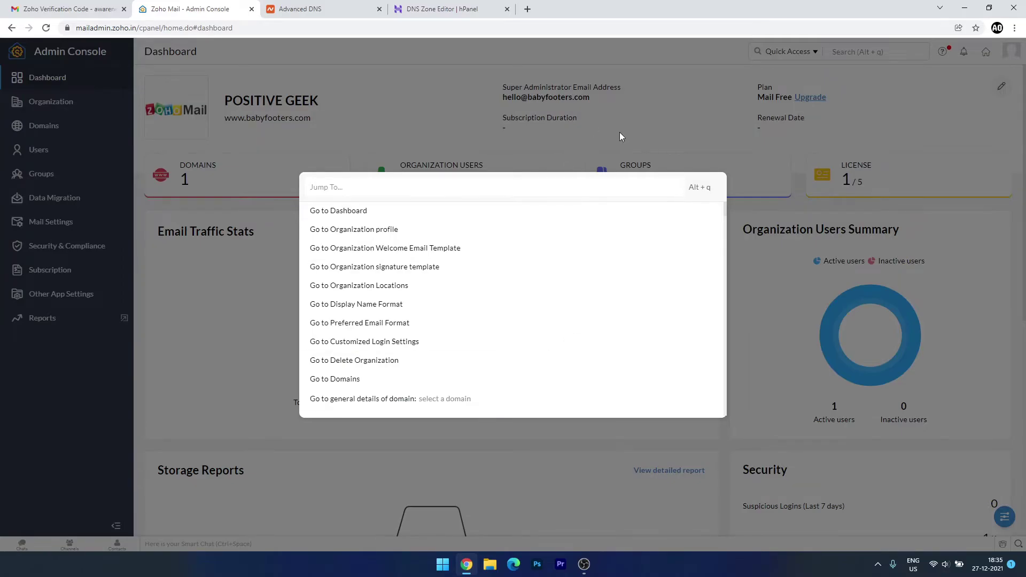
left_click(620, 133)
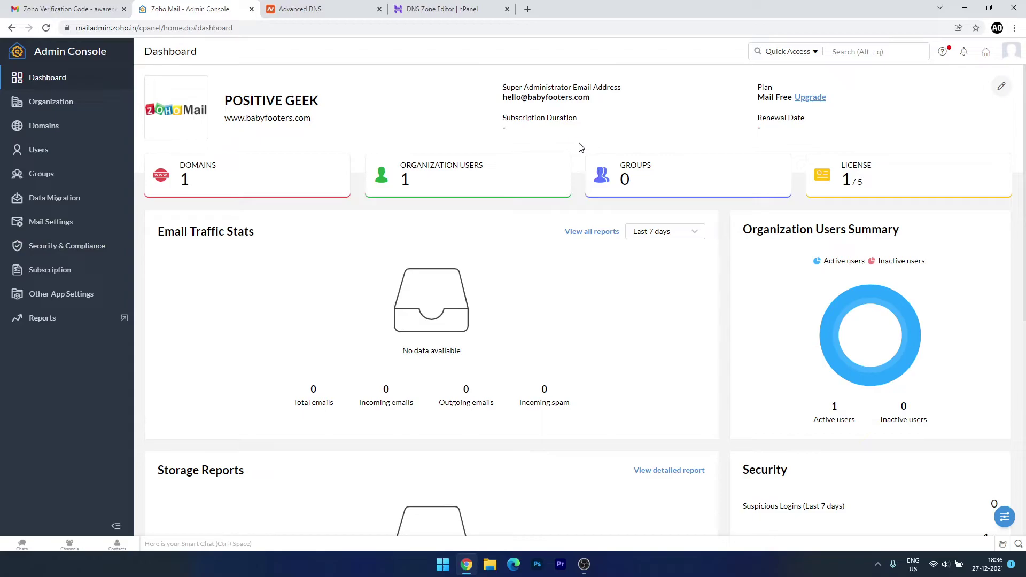
mouse_move(503, 96)
left_mouse_down()
mouse_move(548, 97)
mouse_move(503, 110)
left_mouse_up()
left_click(503, 110)
In a new Incognito window, search 'zoho mail' and open the official Zoho Mail site.
left_click(1015, 28)
left_click(936, 71)
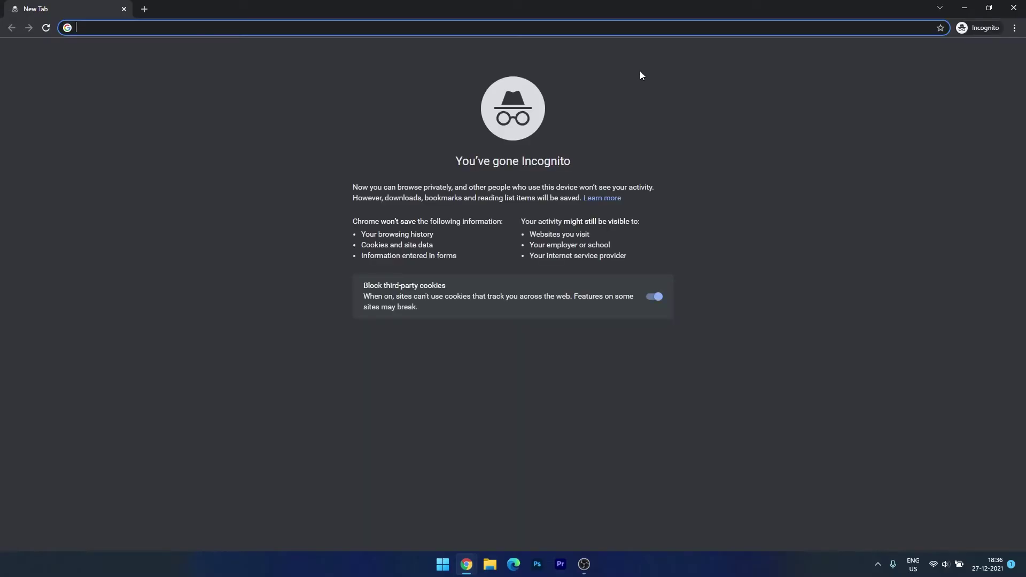
type("m")
key("BackSpace")
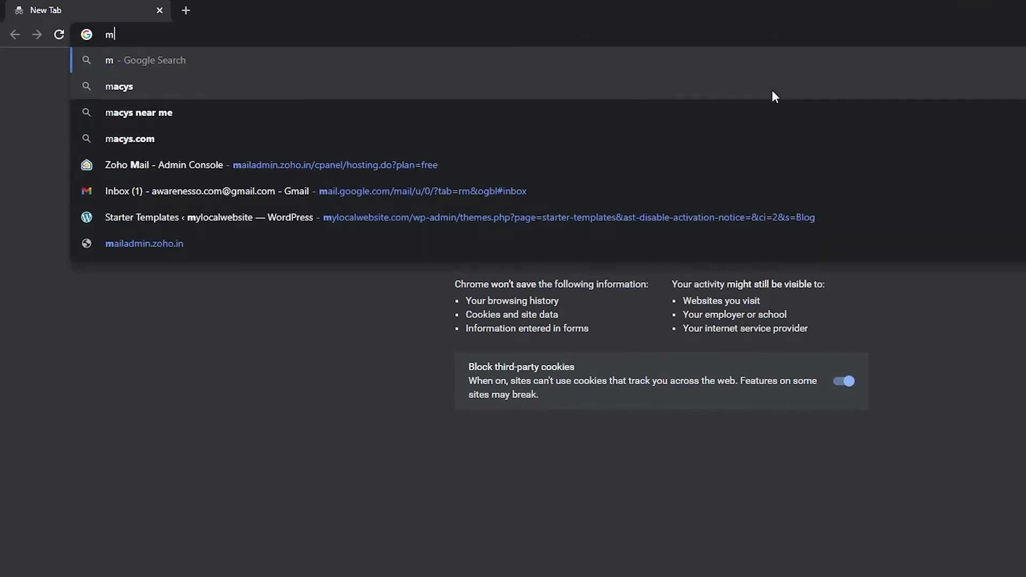
type("zoho mail")
key("Return")
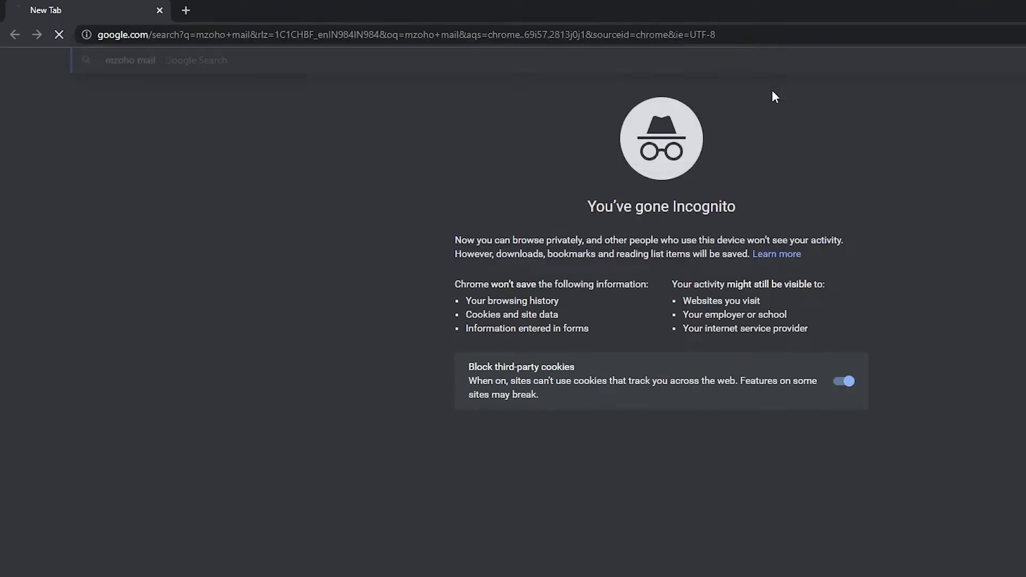
left_click(241, 252)
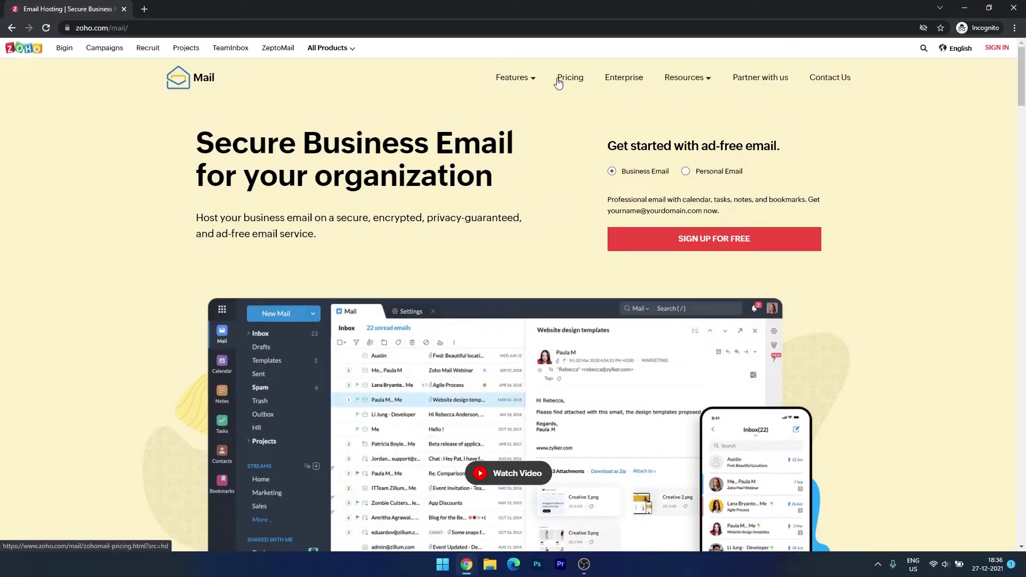
Sign in with the domain administrator's email and password, postponing two-factor setup.
left_click(992, 49)
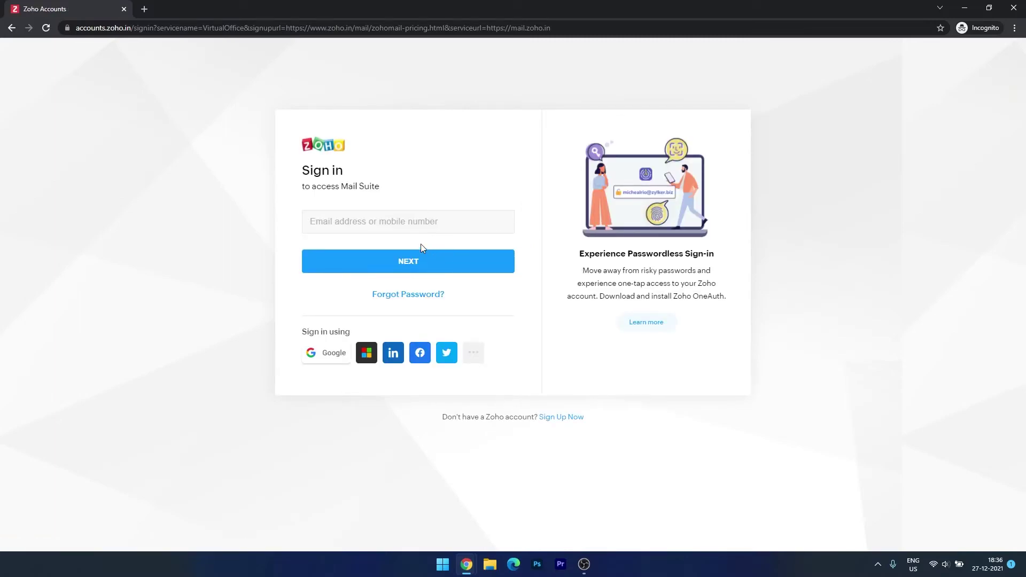
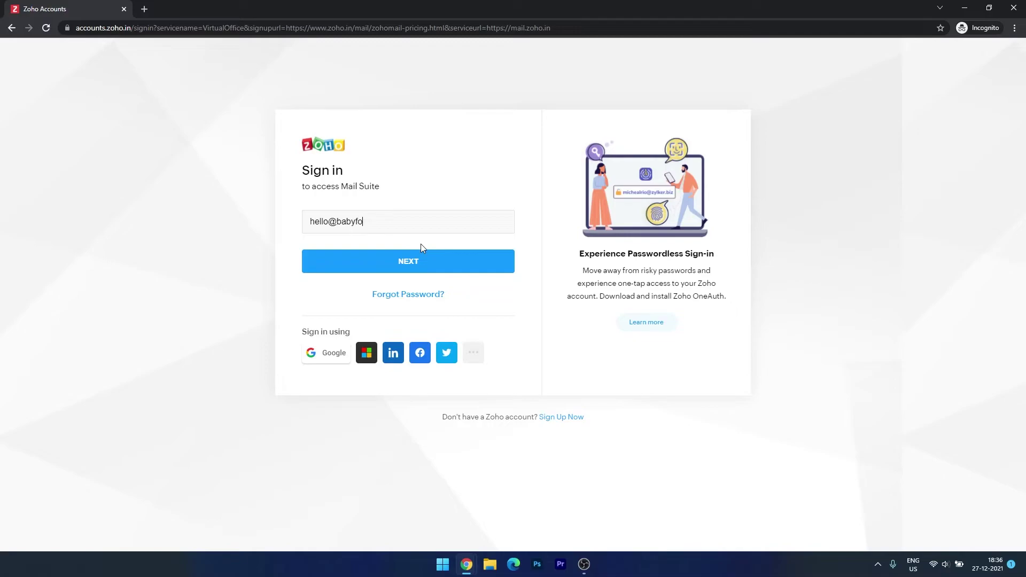
key("Return")
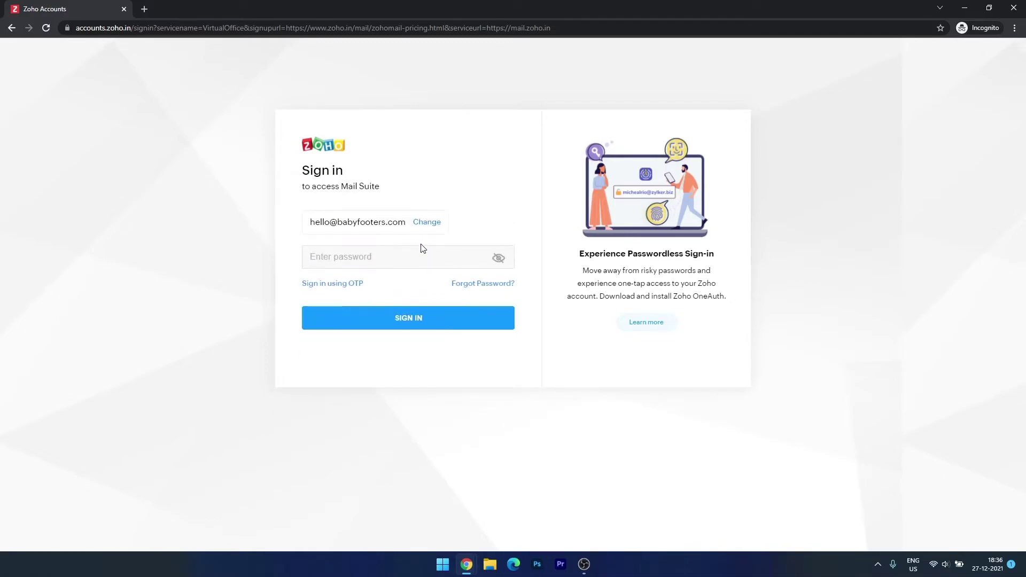
type("•••••••••")
key("Return")
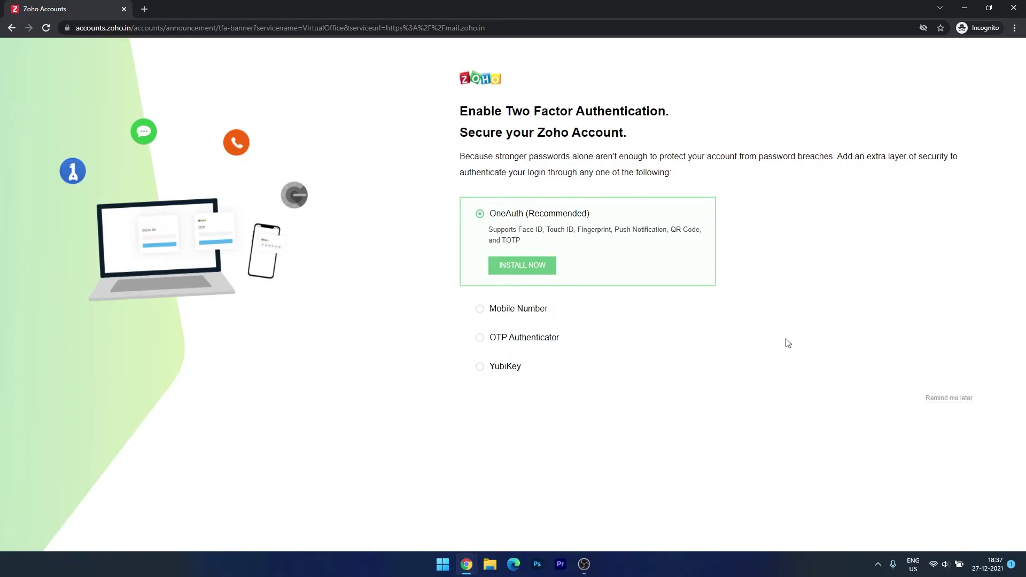
left_click(933, 400)
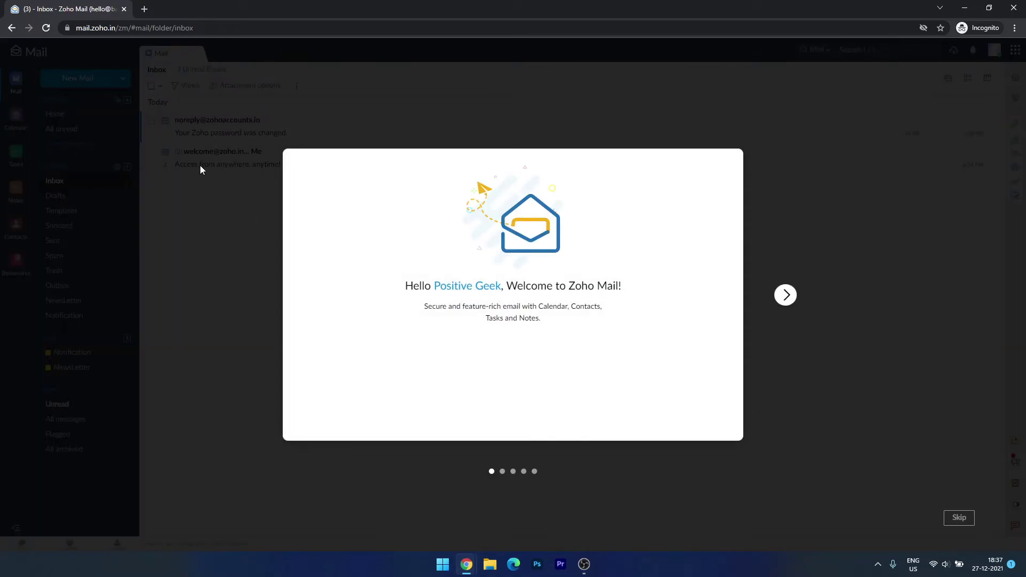
Skip the Zoho Mail welcome onboarding dialog.
left_click(969, 517)
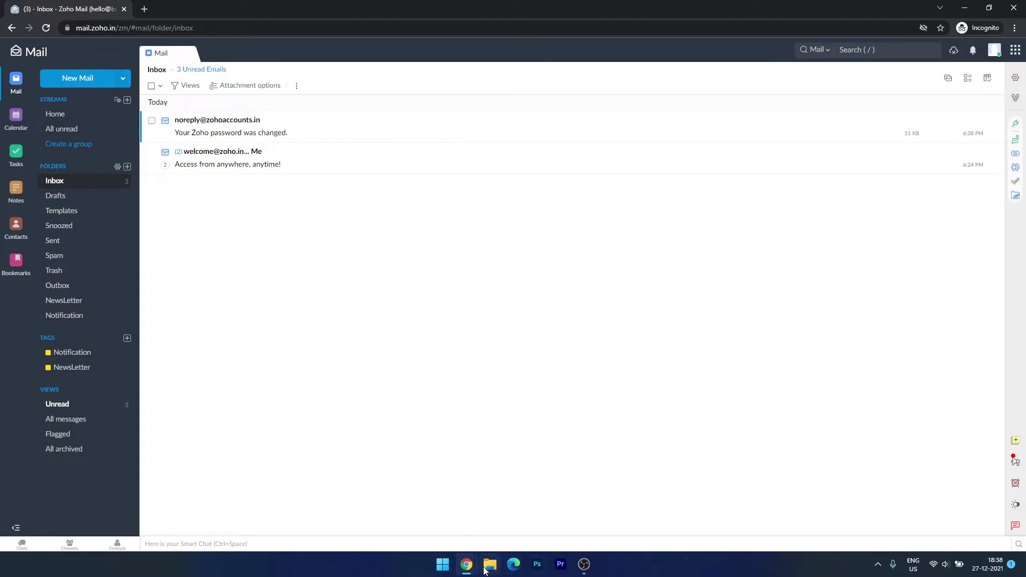
Start adding a new user from the Users list, entering the last name 'Do'.
mouse_move(467, 564)
left_click(435, 507)
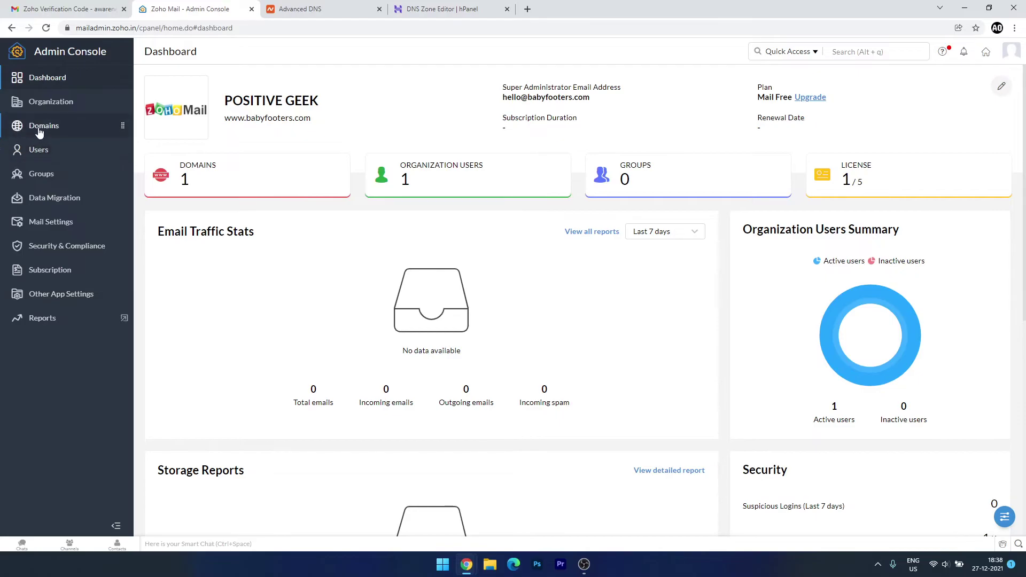
left_click(411, 183)
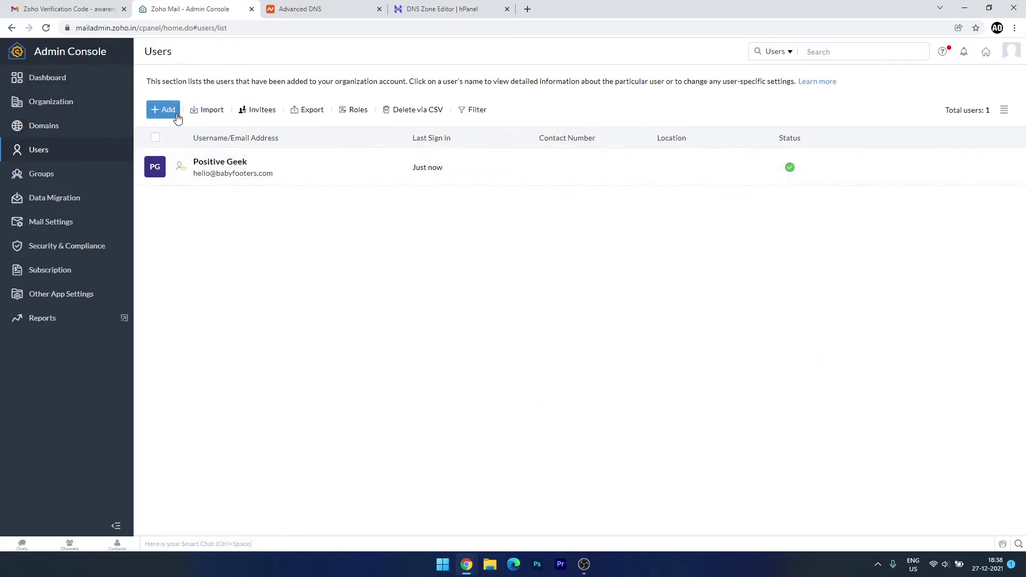
left_click(166, 110)
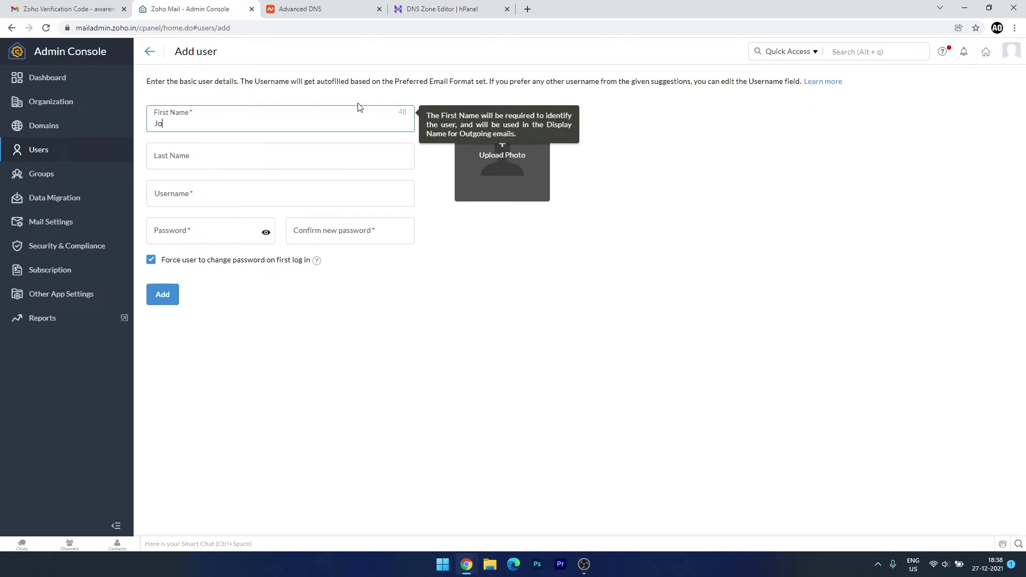
key("Tab")
type("Do")
key("Tab")
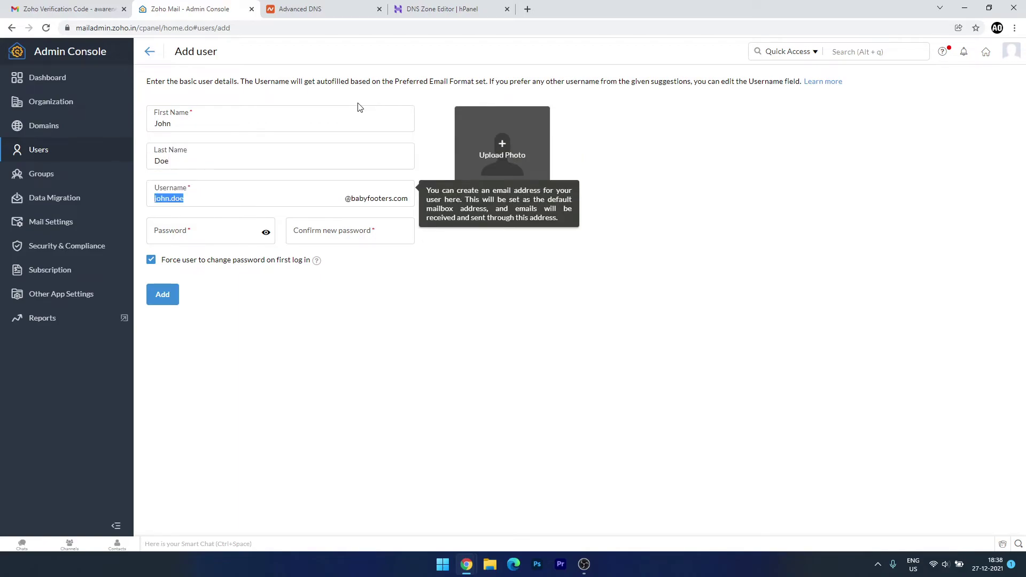
Clear the suggested username, enter and confirm the user's password, and toggle forced password change.
key("End")
key("BackSpace")
key("BackSpace")
key("BackSpace")
key("BackSpace")
key("BackSpace")
key("BackSpace")
key("BackSpace")
key("Tab")
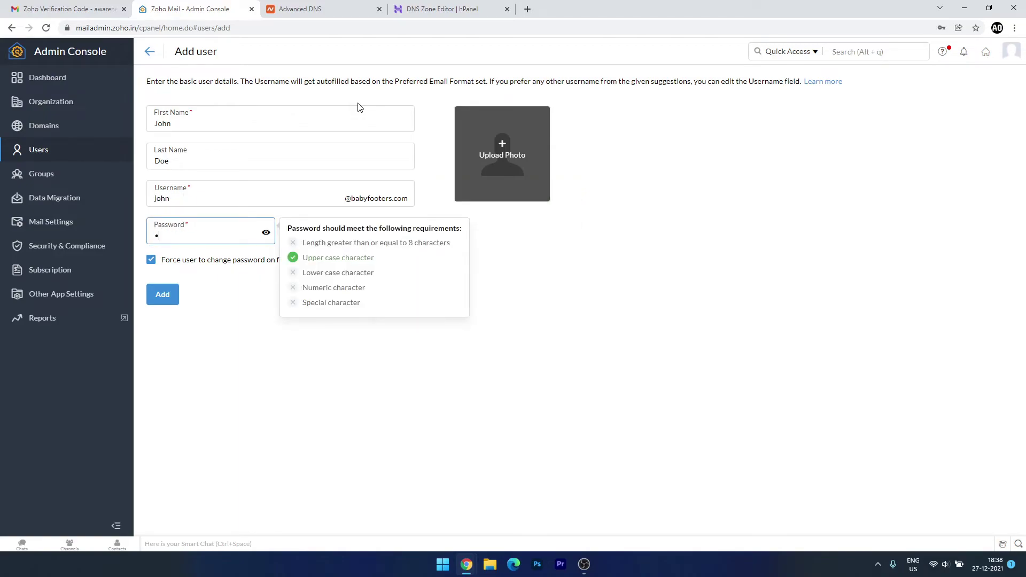
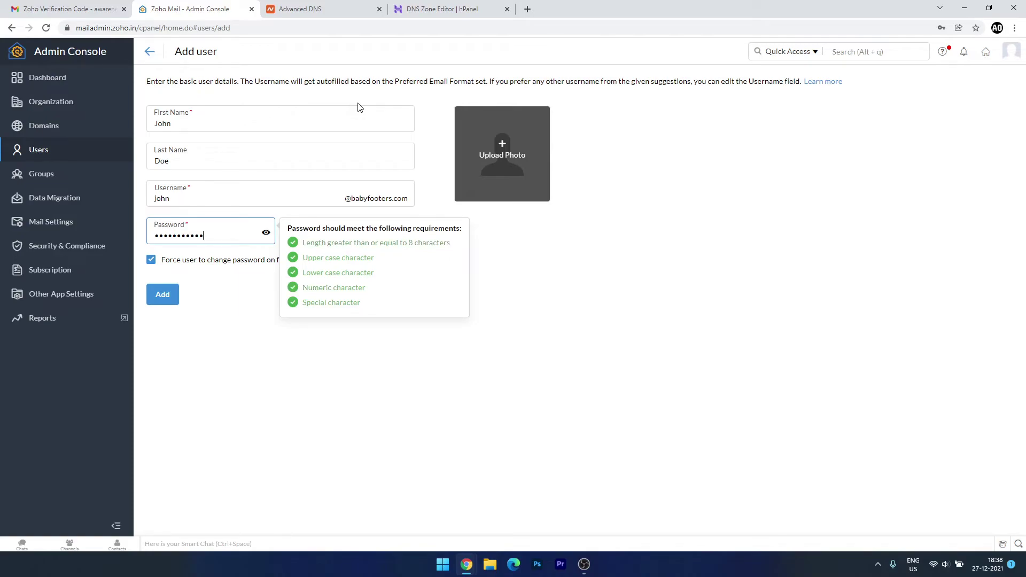
key("Tab")
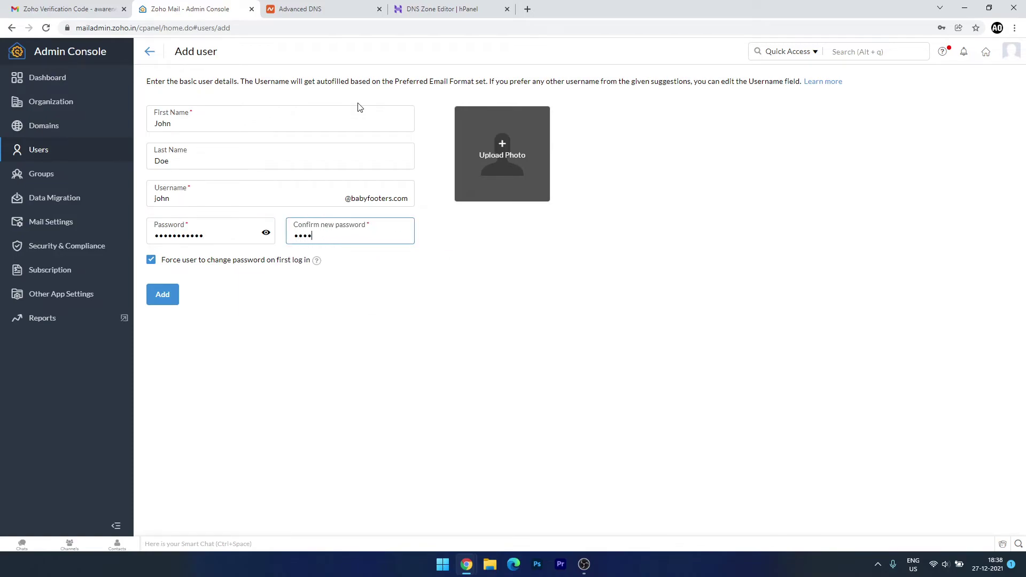
type("3")
left_click(151, 260)
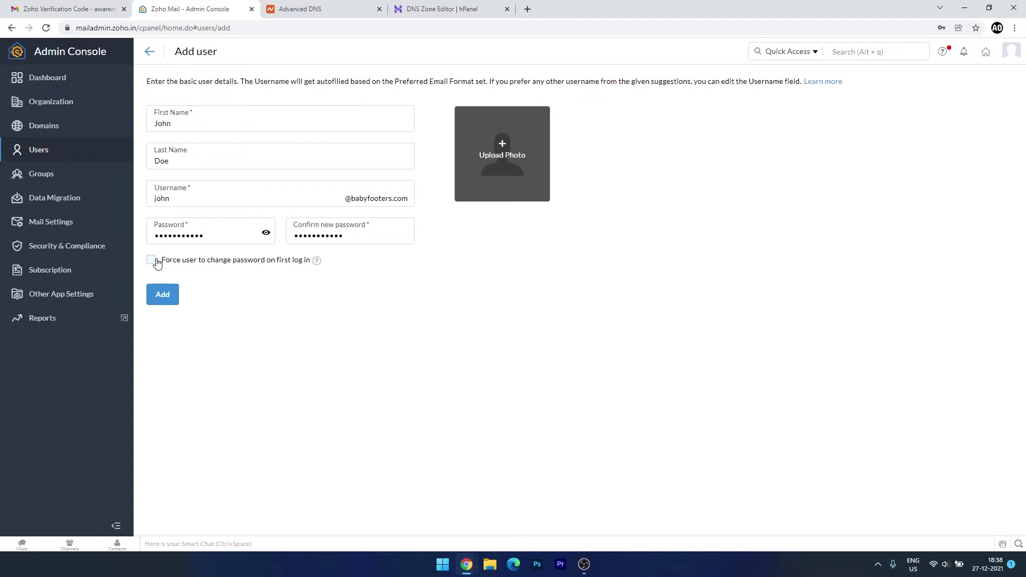
left_click(226, 264)
Turn off forced password change, create the user, and return to the Dashboard.
left_click(200, 265)
left_click(163, 303)
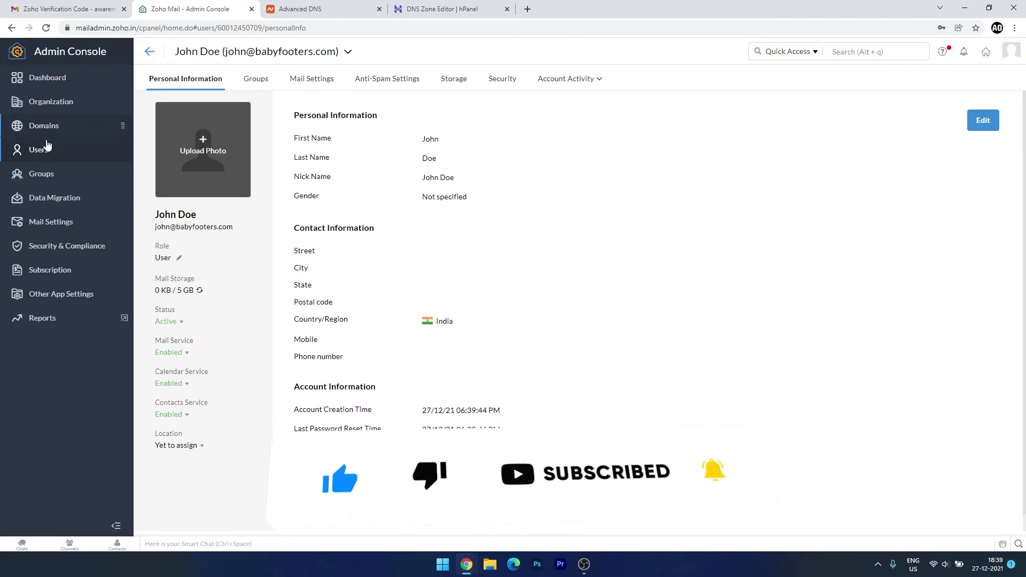
left_click(40, 78)
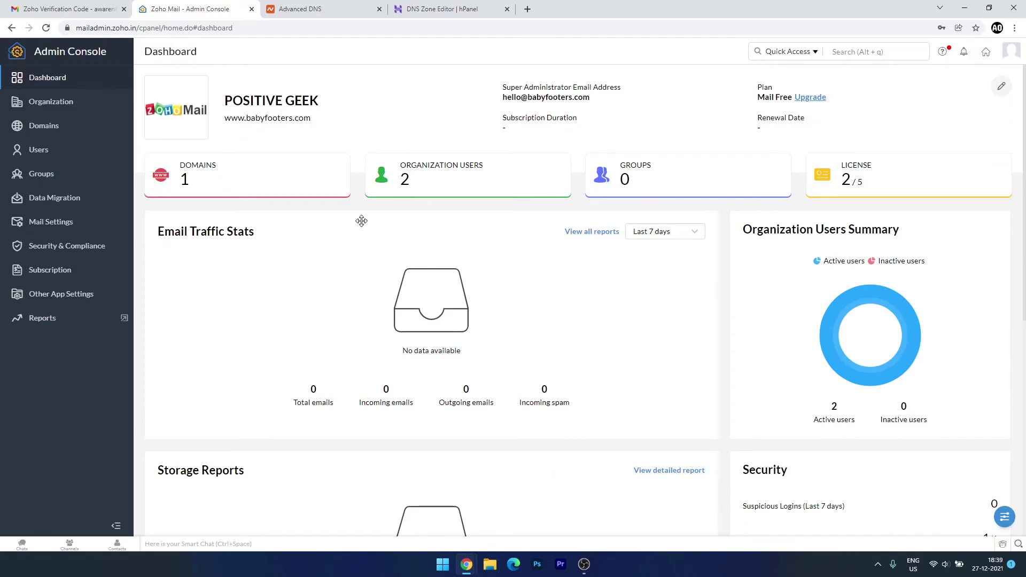
Search 'zoho mail download' and download the 64-bit Zoho Mail Desktop installer for Windows.
left_click(527, 9)
type("zoho mail")
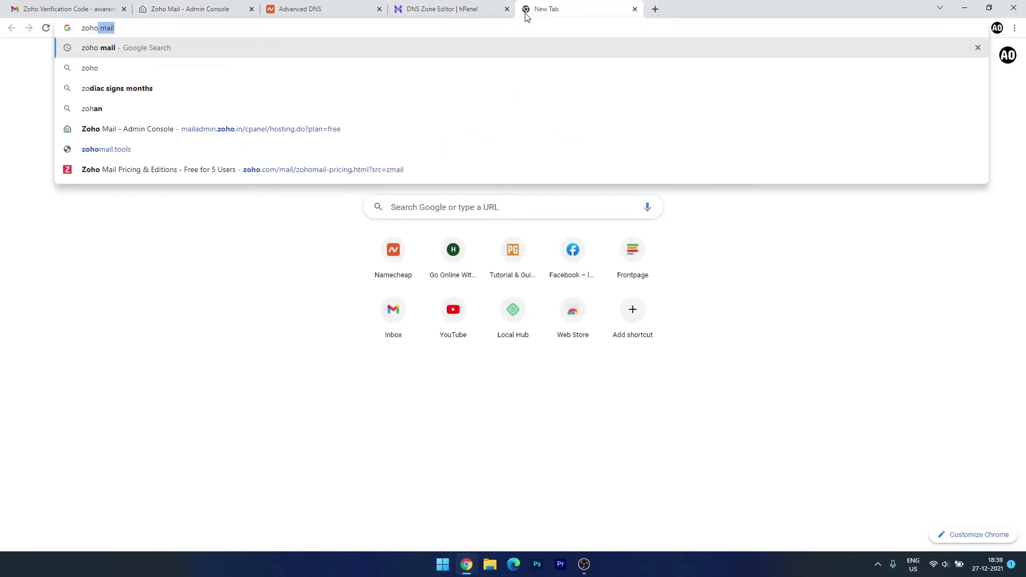
type(" download")
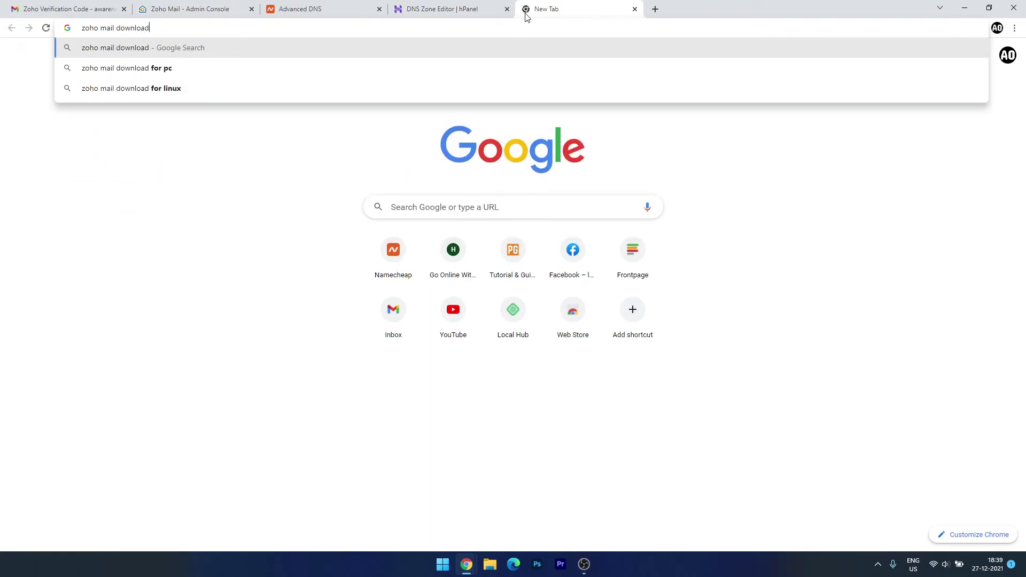
key("Return")
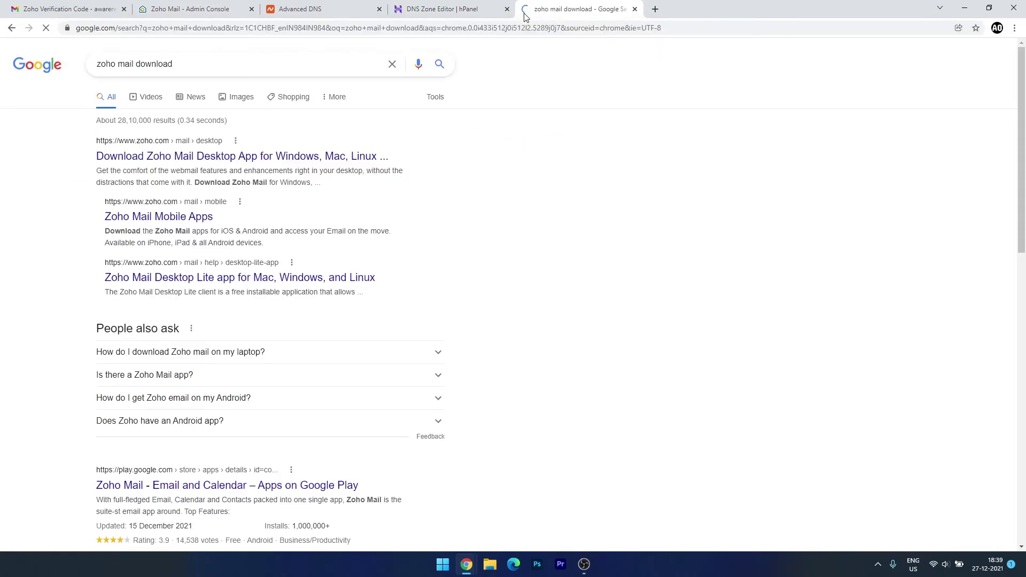
left_click(207, 157)
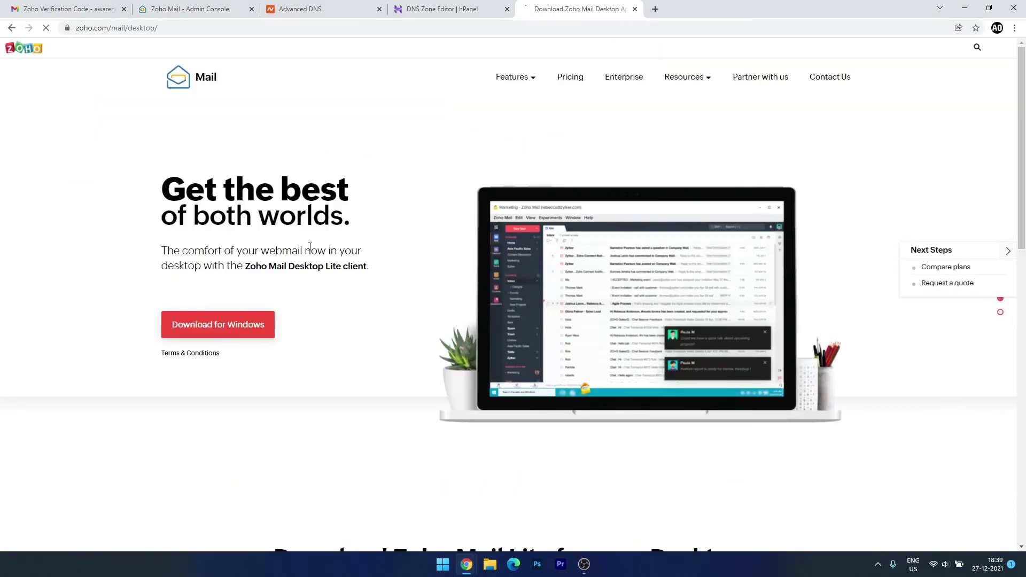
left_click(219, 332)
left_click(215, 380)
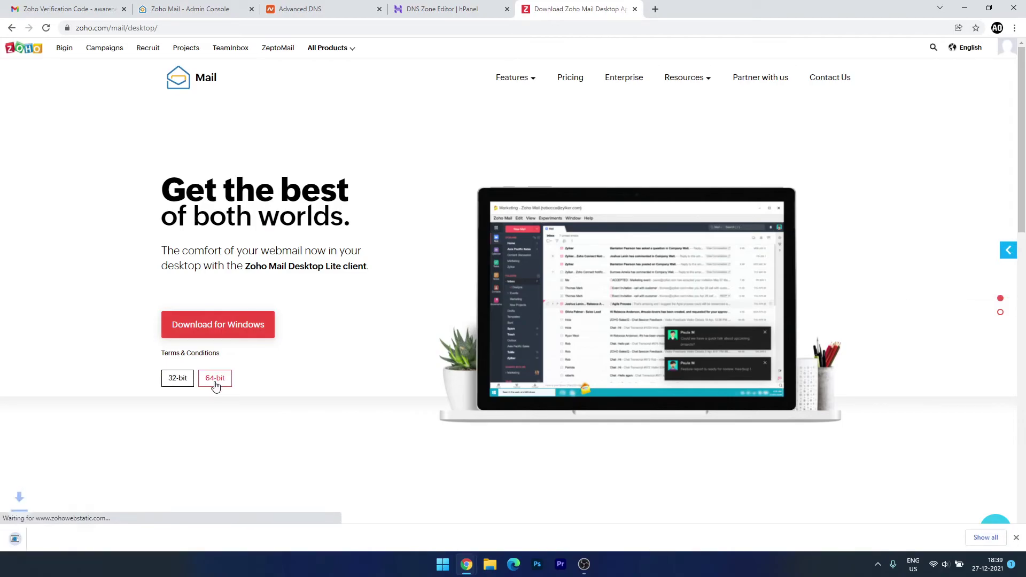
Search 'zoho mail android app' and open the Zoho Mail listing on Google Play.
left_click(655, 9)
type("zo")
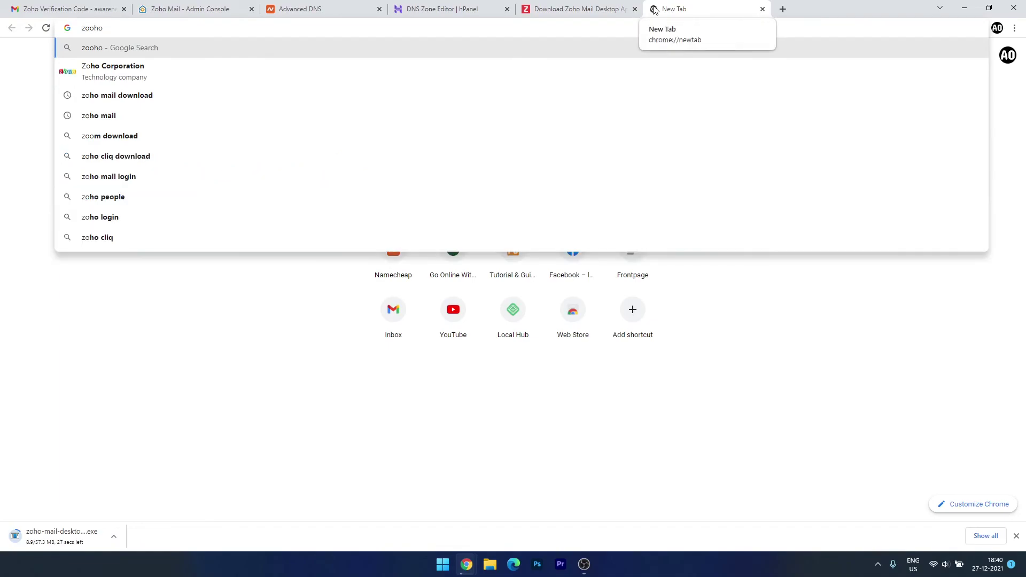
type("ho m")
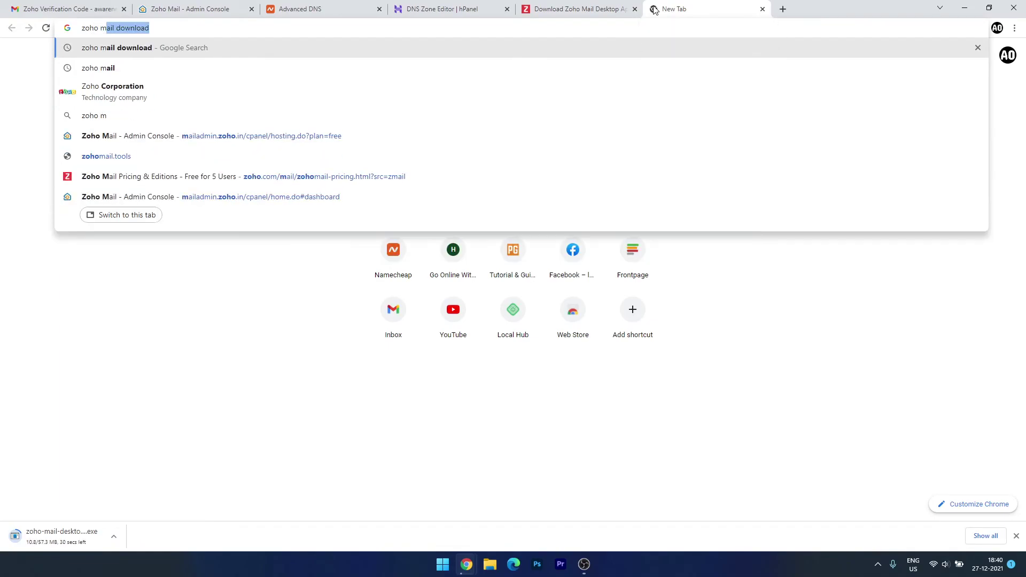
type("ail android app")
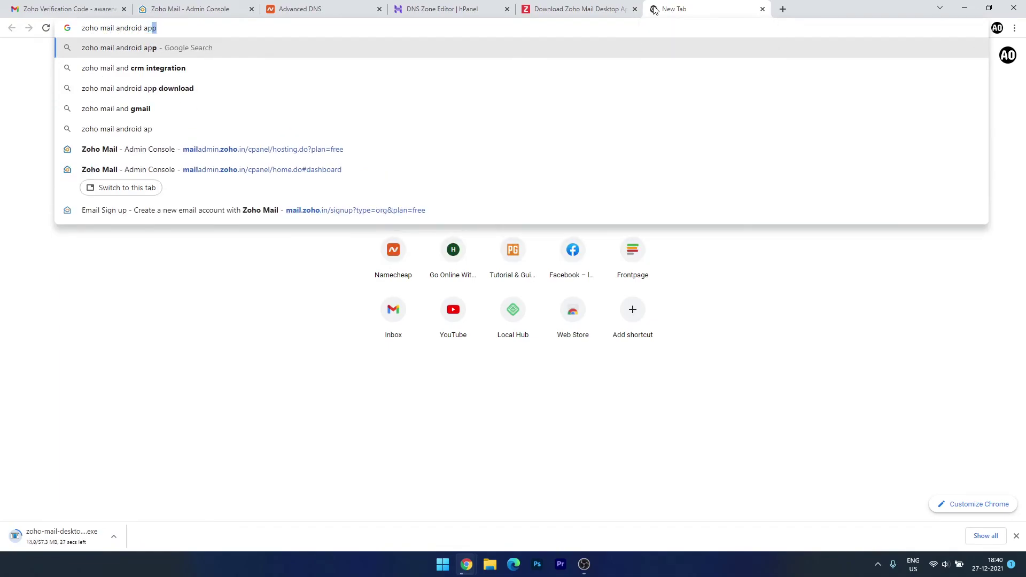
key("Return")
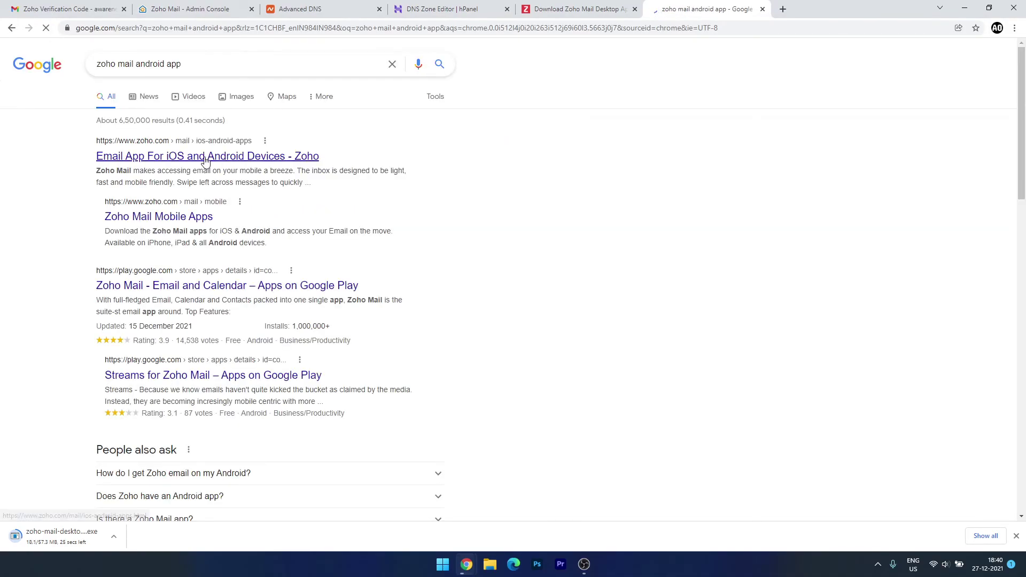
left_click(204, 157)
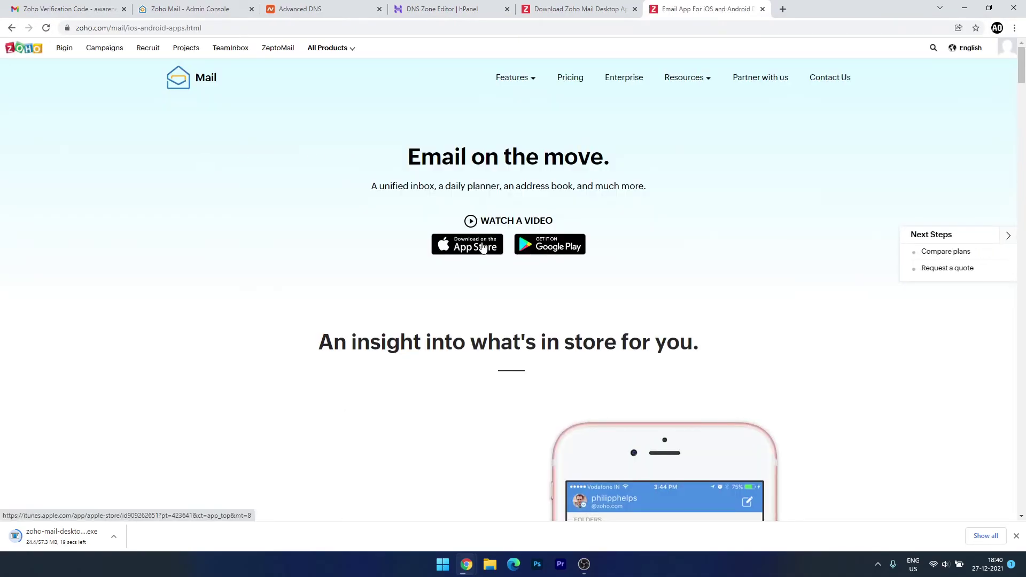
left_click(529, 249)
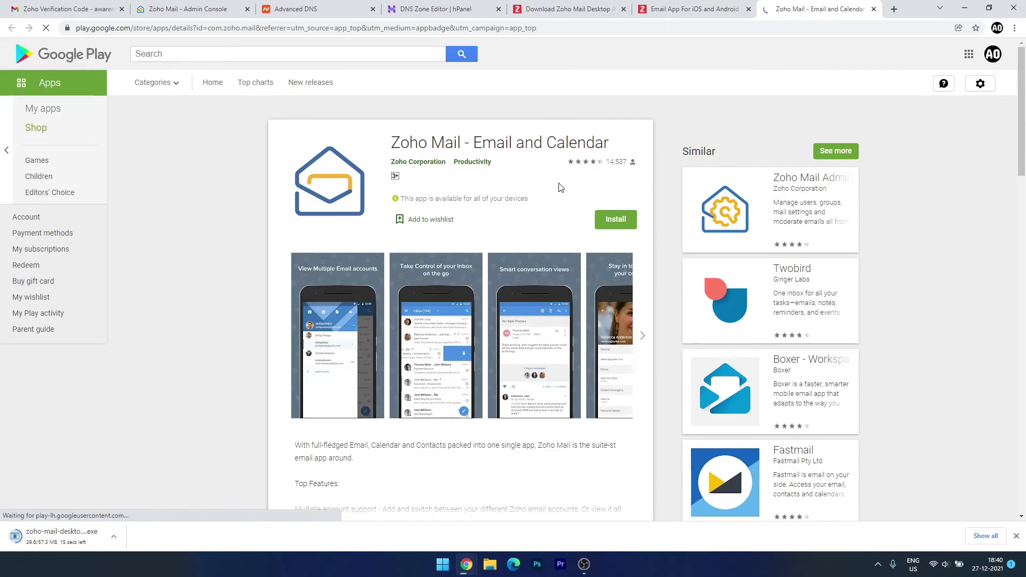
left_click(677, 4)
left_click(604, 6)
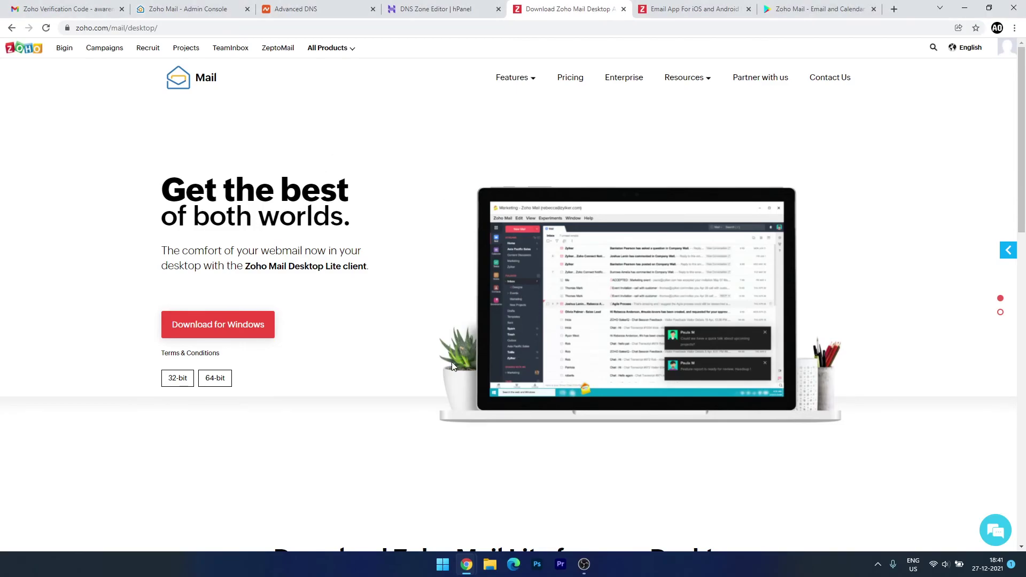
Finish installing Zoho Mail Desktop and launch it from the Start search.
left_click(574, 366)
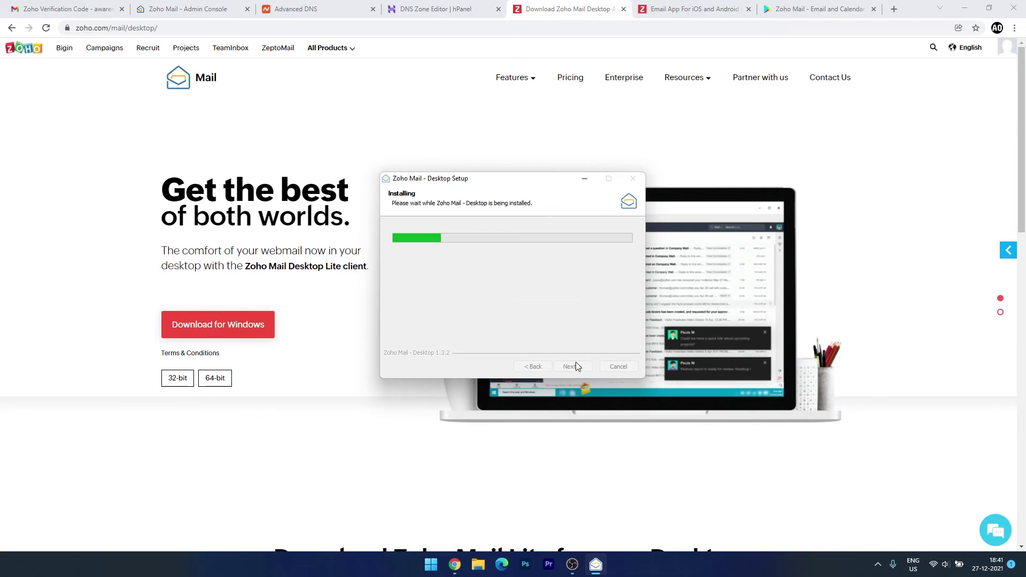
left_click(575, 366)
key("super")
type("zoho mail - desktop")
key("Return")
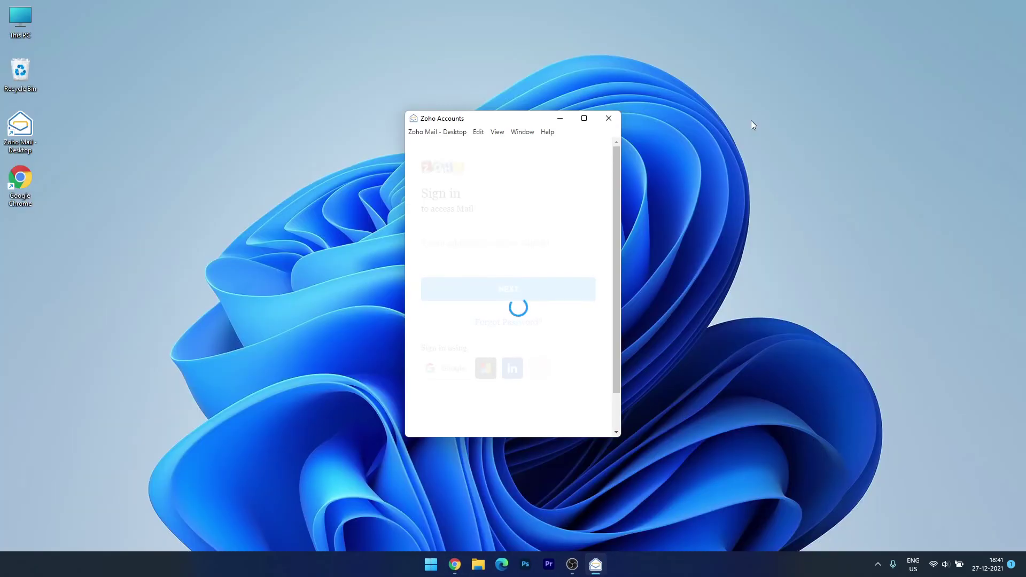
Sign in with the babyfooters.com email address and its password to load the Inbox.
left_click(478, 244)
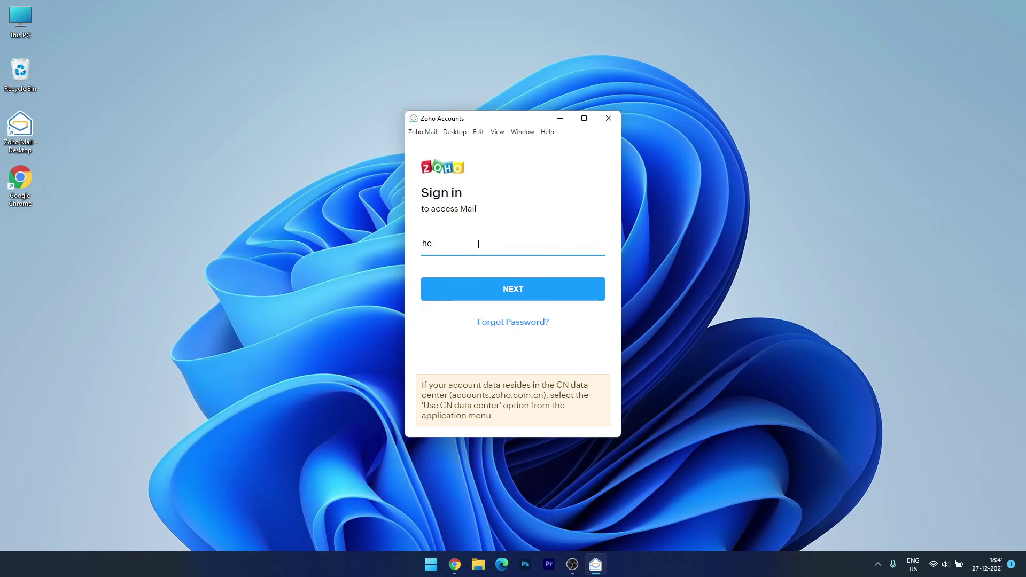
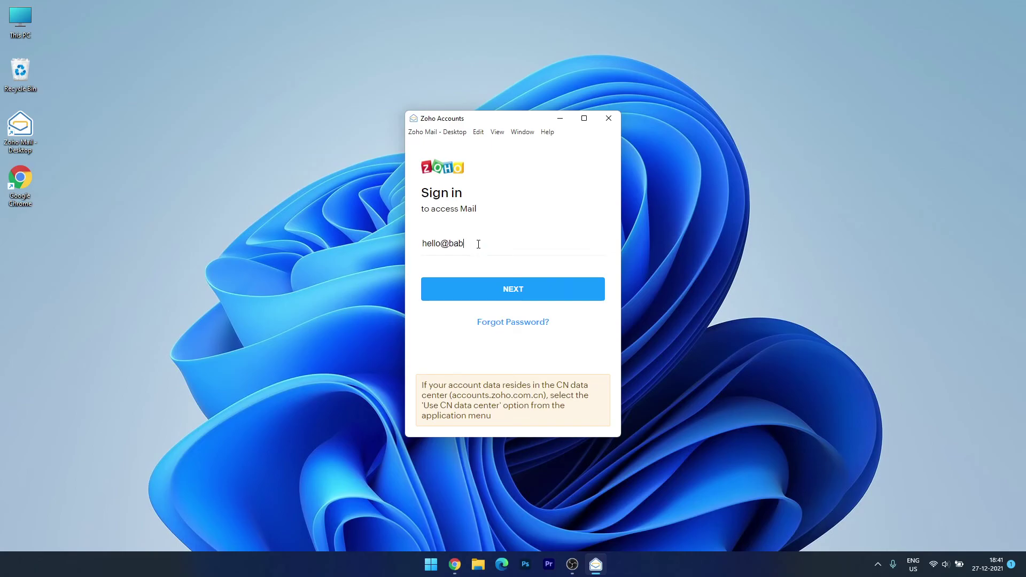
key("Return")
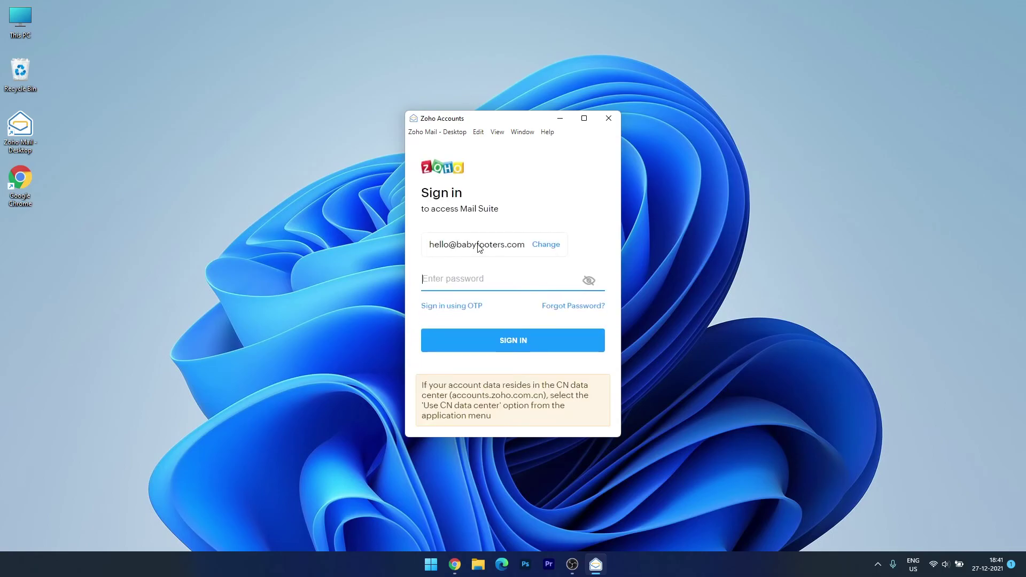
type("***")
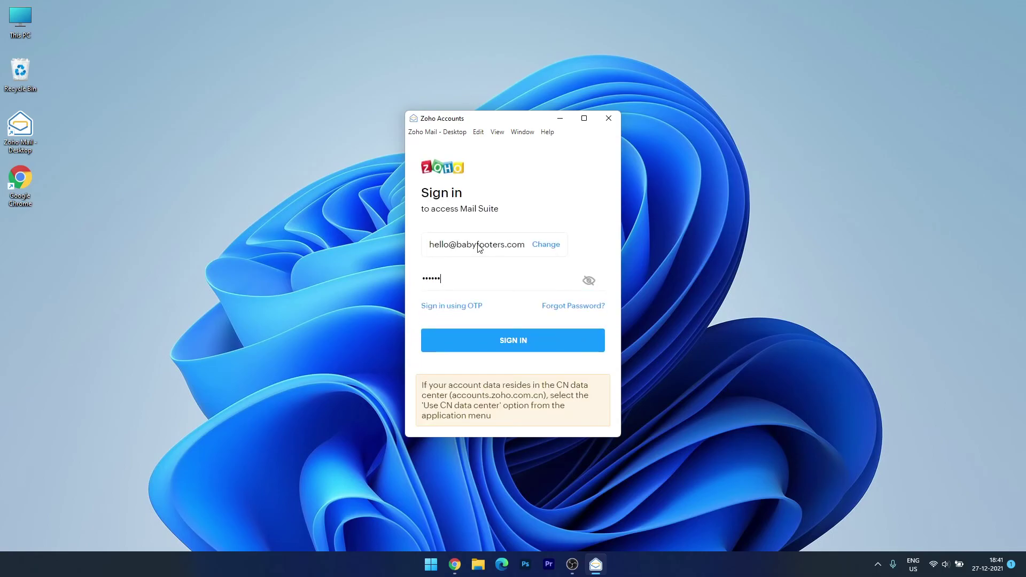
key("Return")
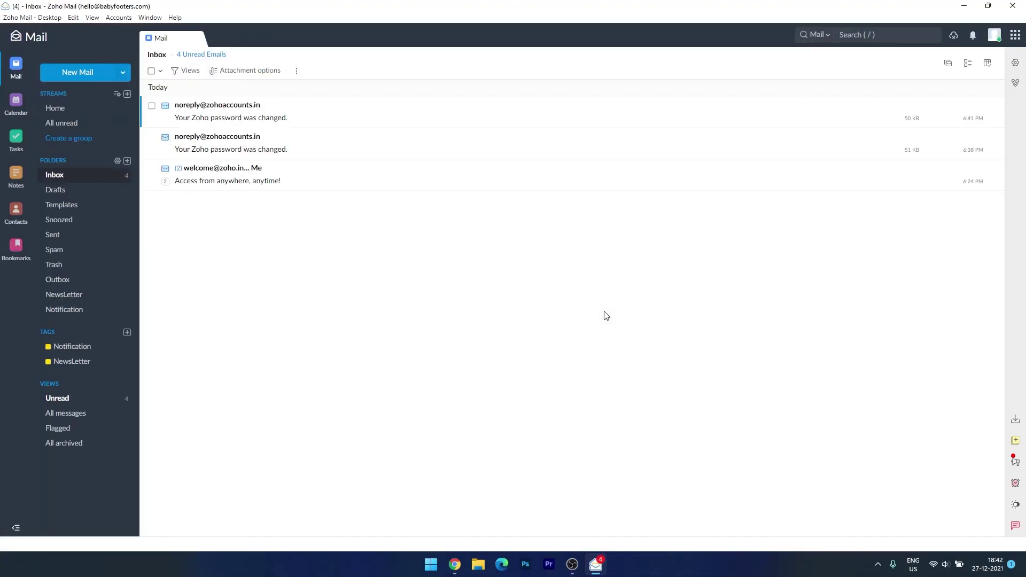
Maximize the mail window and send a 'test' email reading 'Test email.' to the Gmail address.
left_click_drag(489, 5, 509, 83)
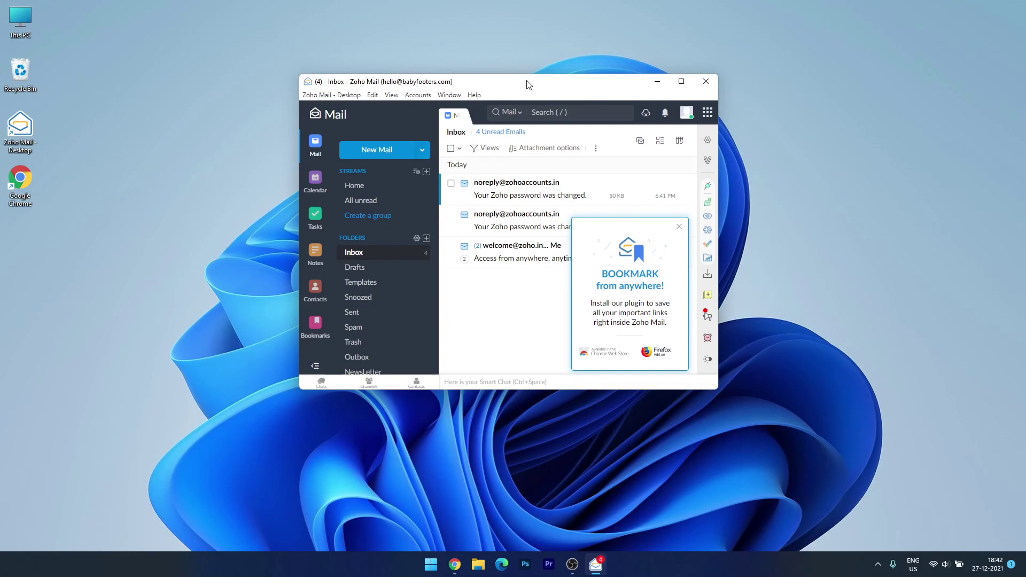
double_click(528, 84)
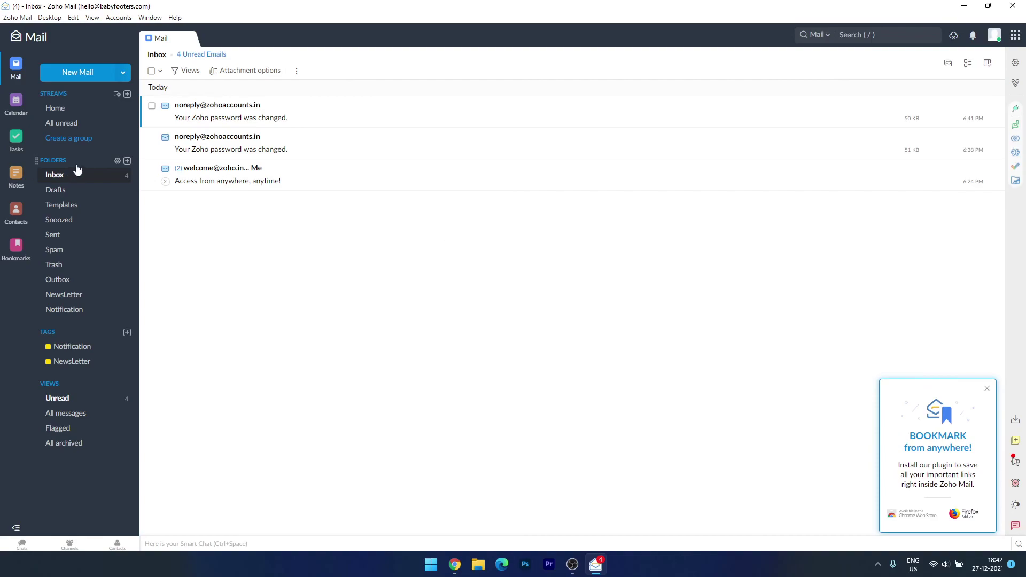
left_click(78, 73)
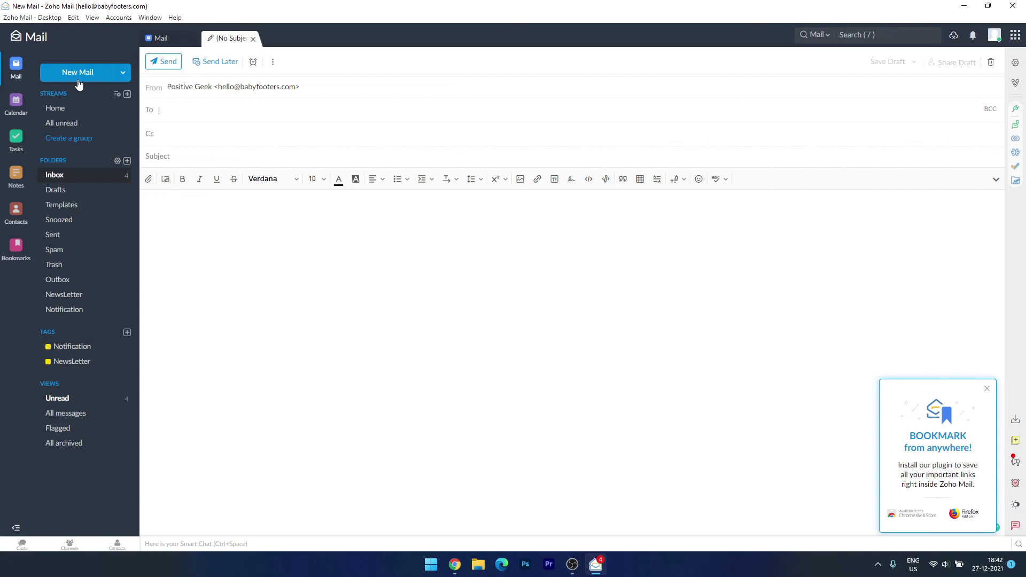
type("om@gm")
key("Tab")
key("Tab")
type("te")
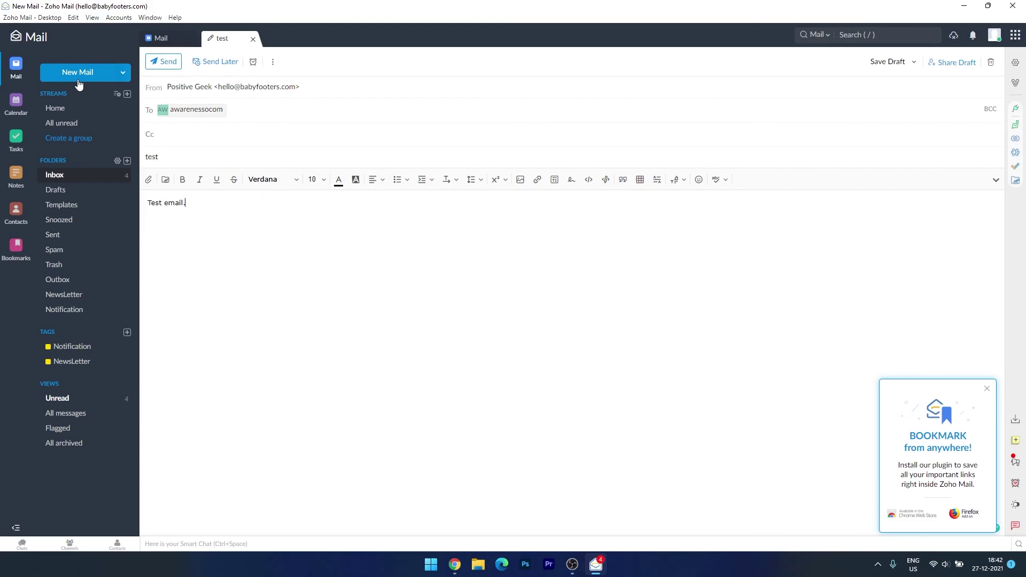
left_click(166, 63)
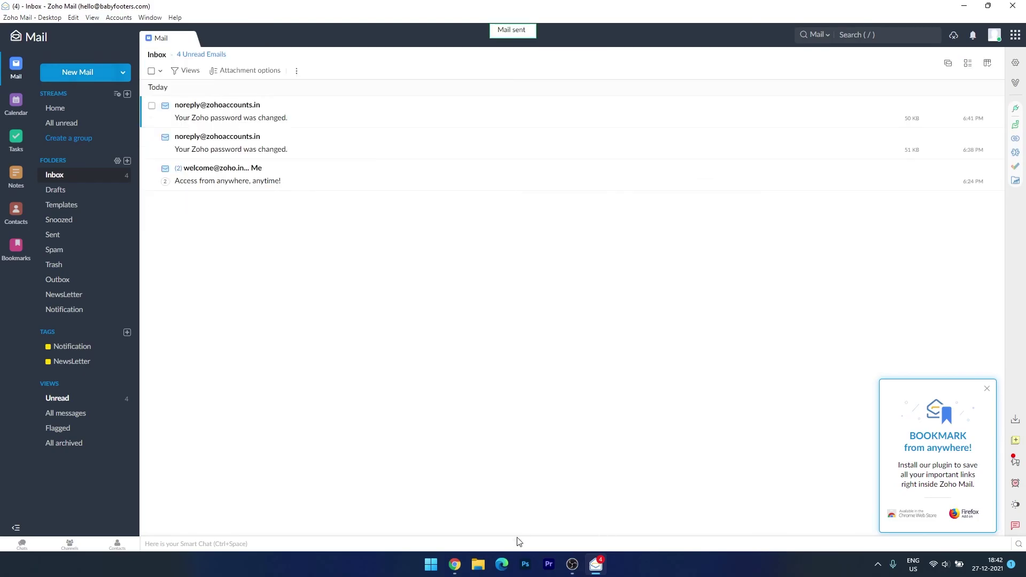
In Chrome's Gmail tab, open the 'test' email at the top of the Primary inbox.
mouse_move(455, 564)
mouse_move(439, 514)
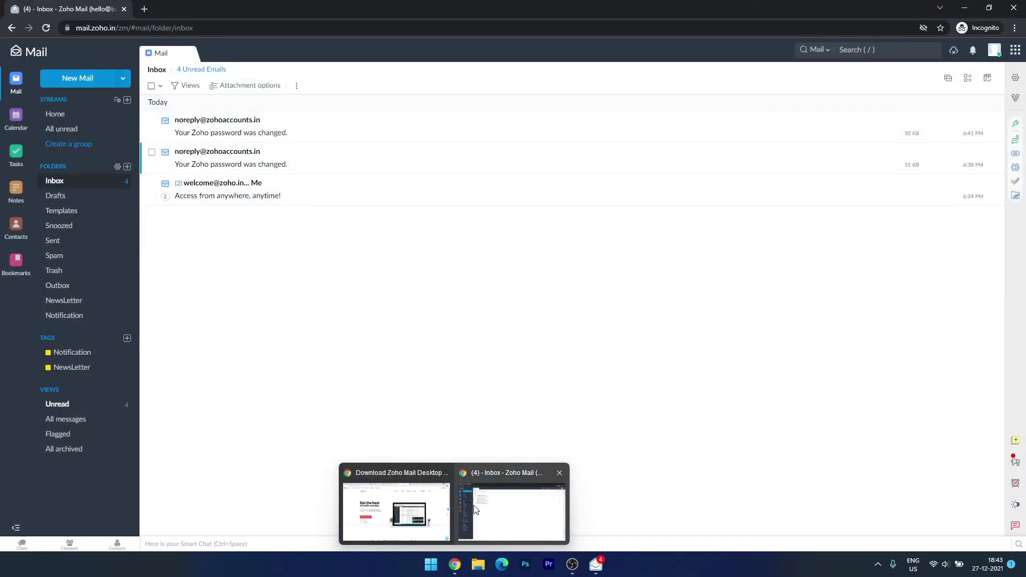
left_click(396, 510)
left_click(69, 9)
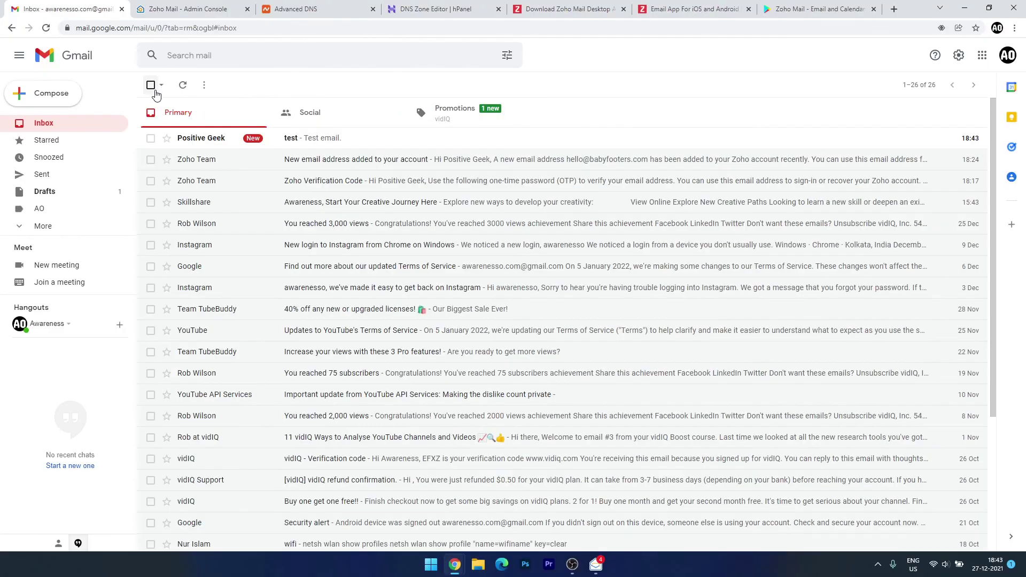
left_click(242, 146)
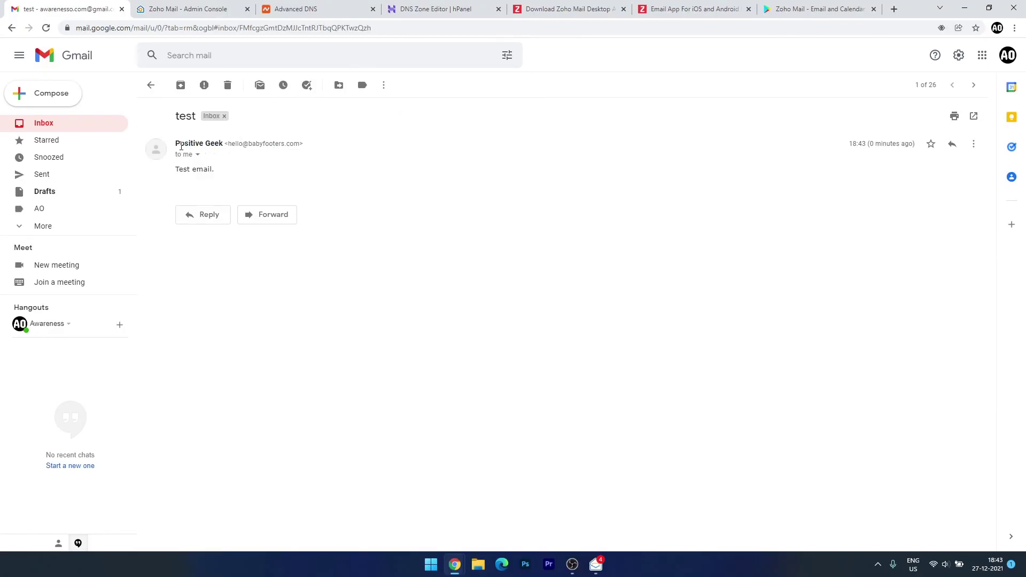